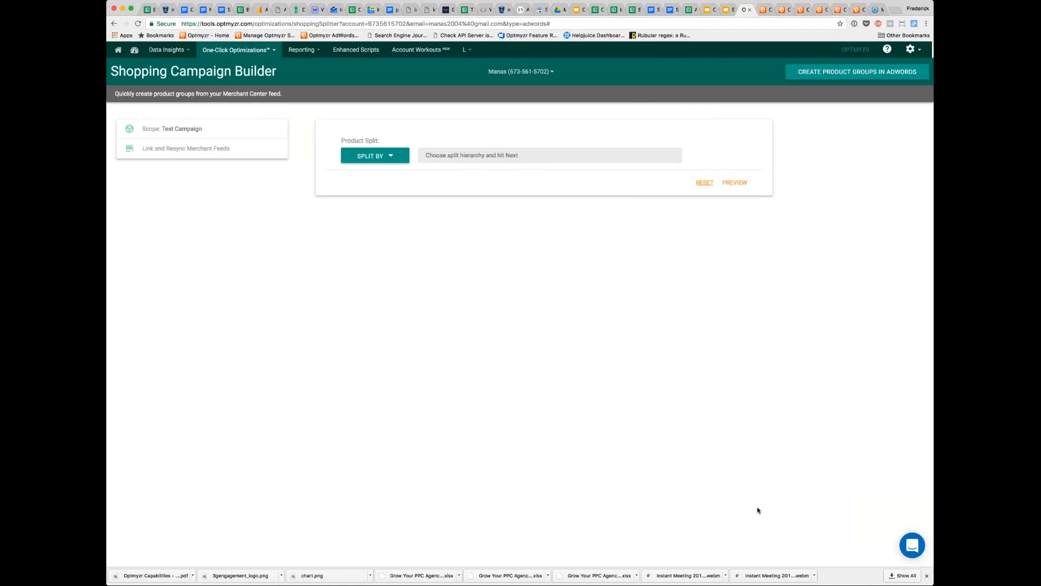
- Locate the Shopping Campaign Builder among the shopping campaign optimizations and show the campaign scope choices with Test Campaign selected
left_click(238, 50)
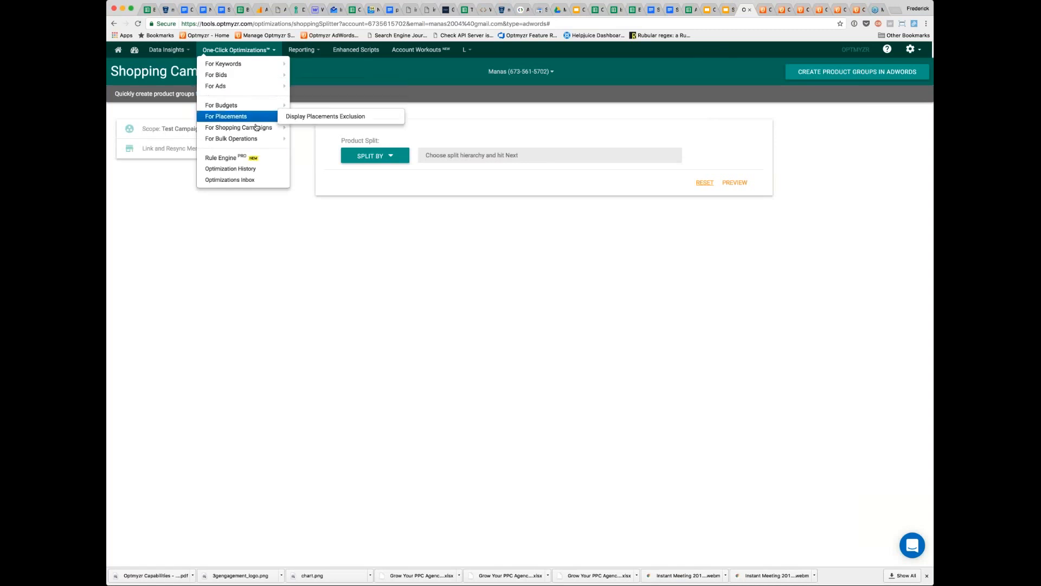
mouse_move(265, 128)
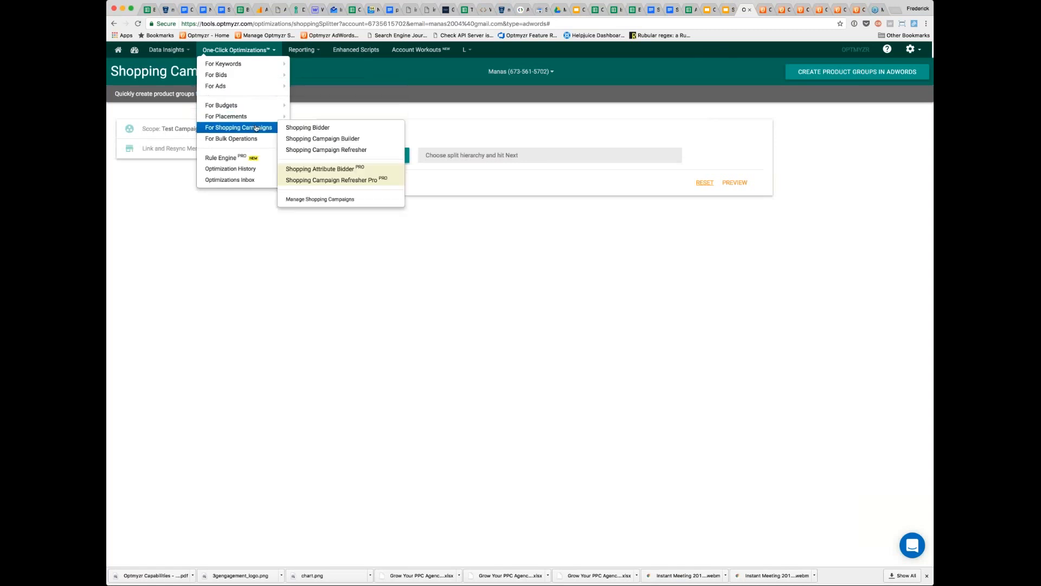
left_click(323, 129)
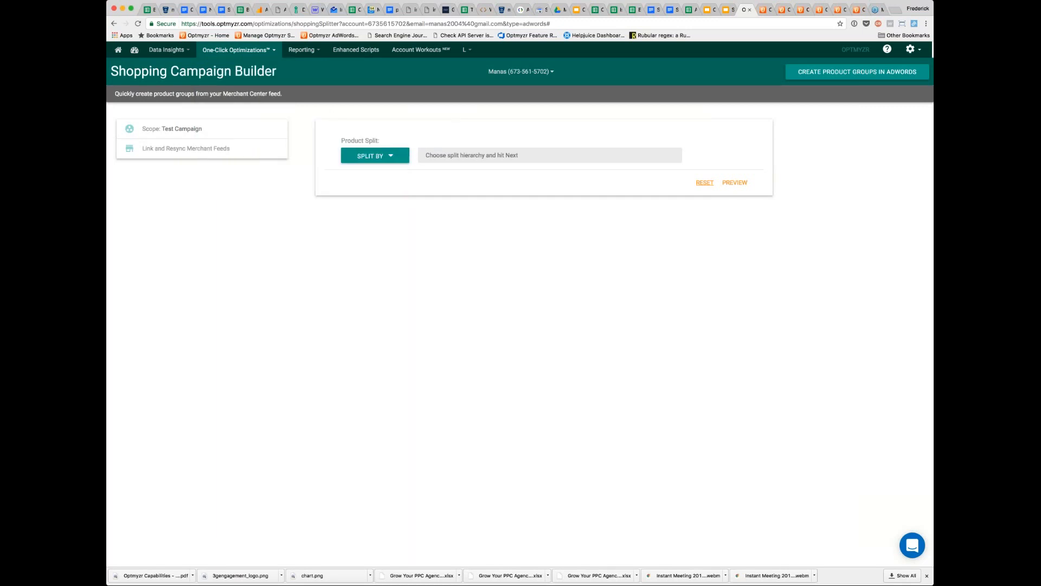
left_click(243, 134)
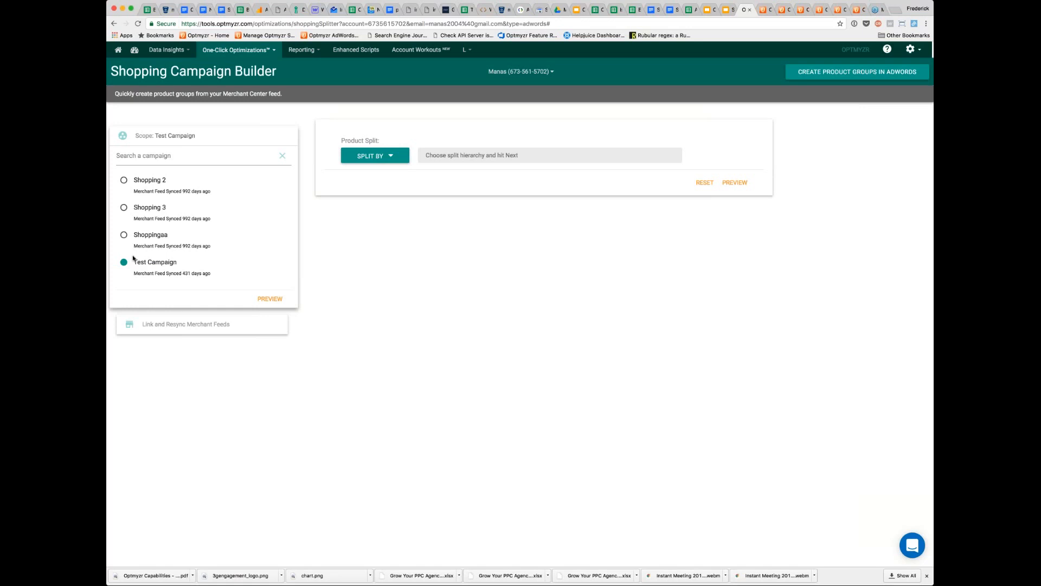
- Build the product split hierarchy for Test Campaign as Category 0, Category 1, Category 2, Brand and Item Id
left_click(391, 161)
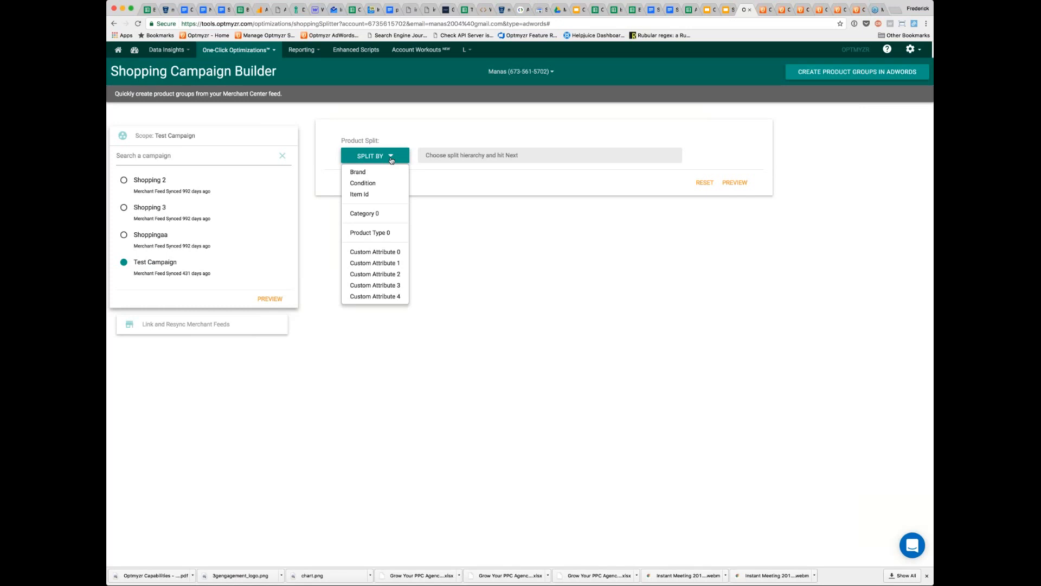
left_click(382, 214)
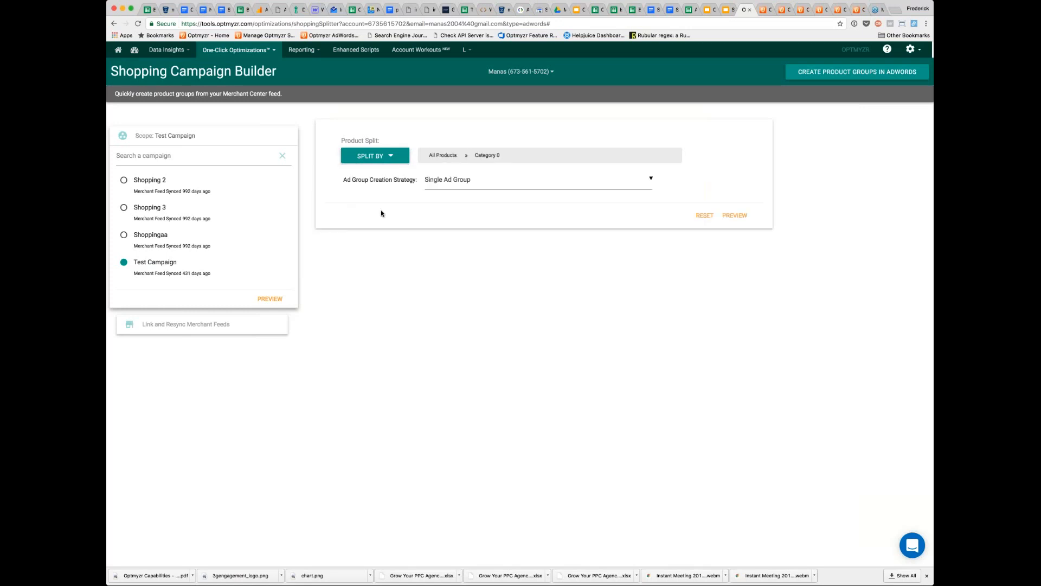
left_click(386, 156)
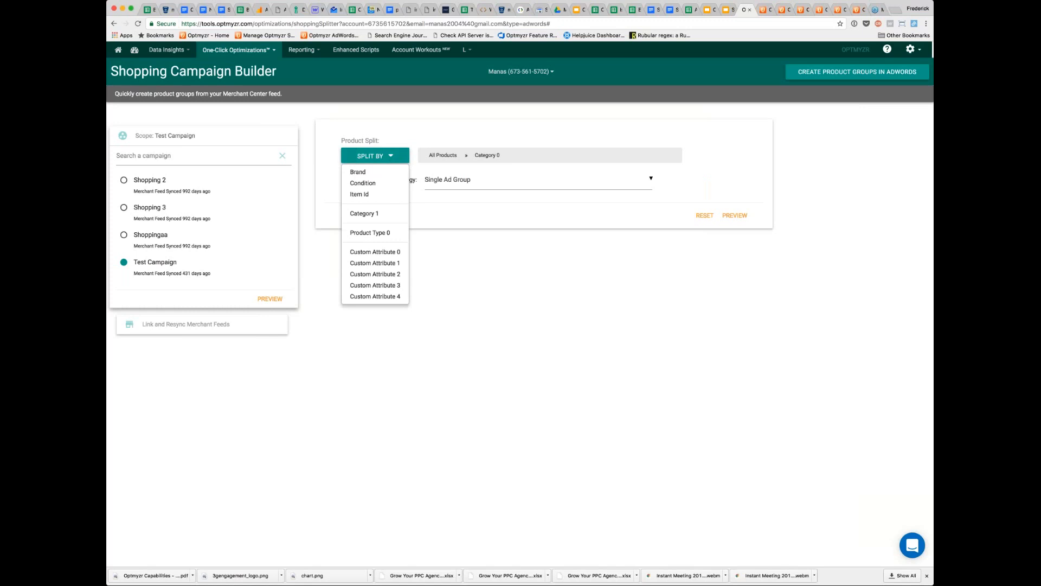
left_click(385, 215)
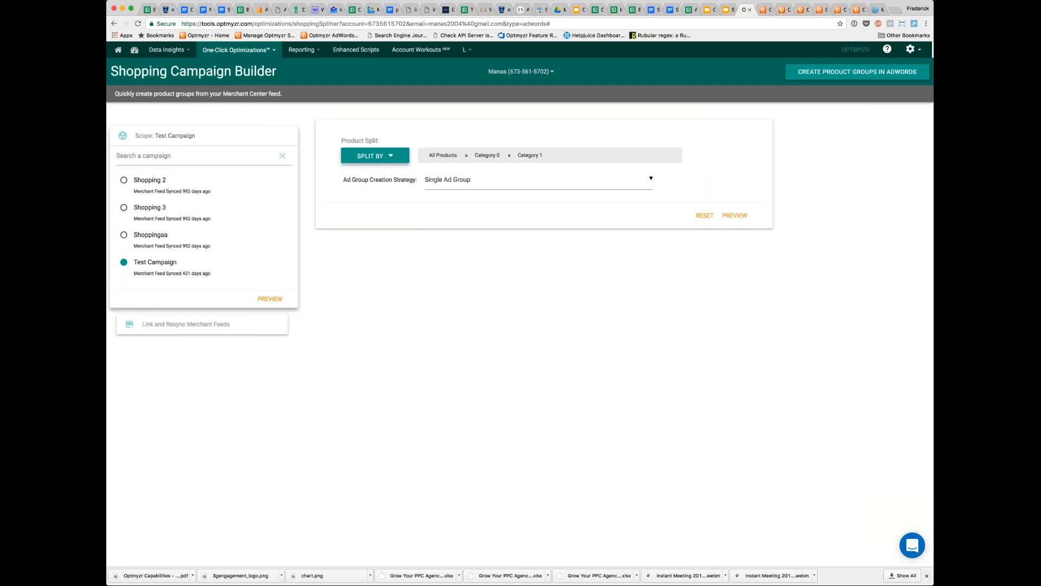
left_click(374, 156)
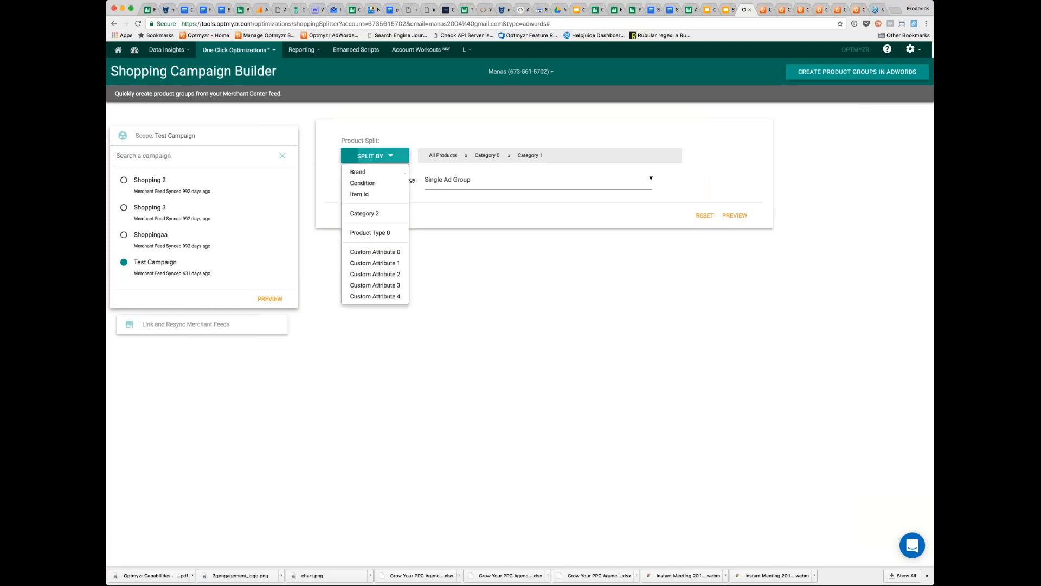
left_click(379, 212)
left_click(374, 156)
left_click(372, 173)
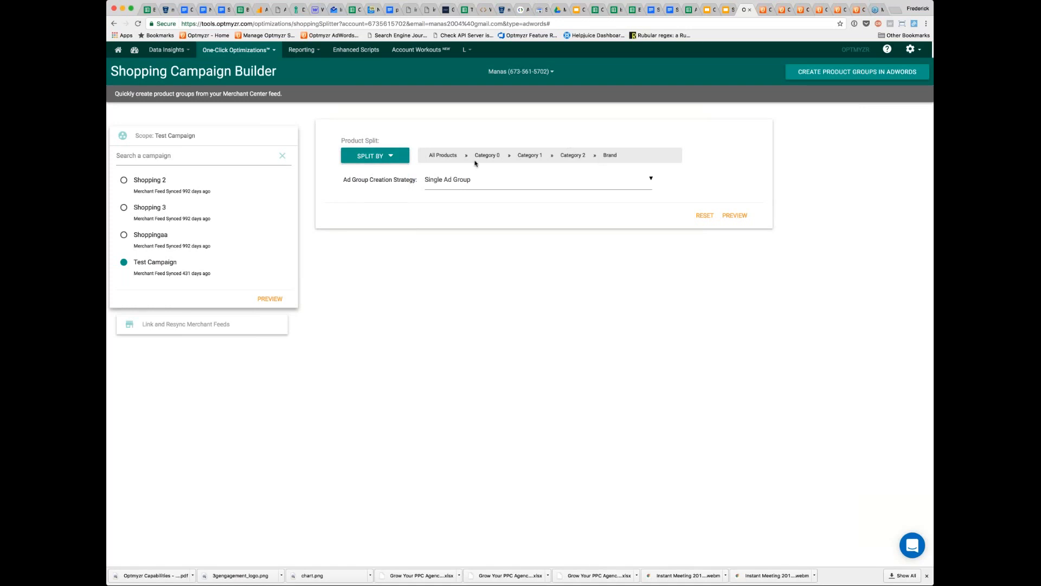
left_click(390, 158)
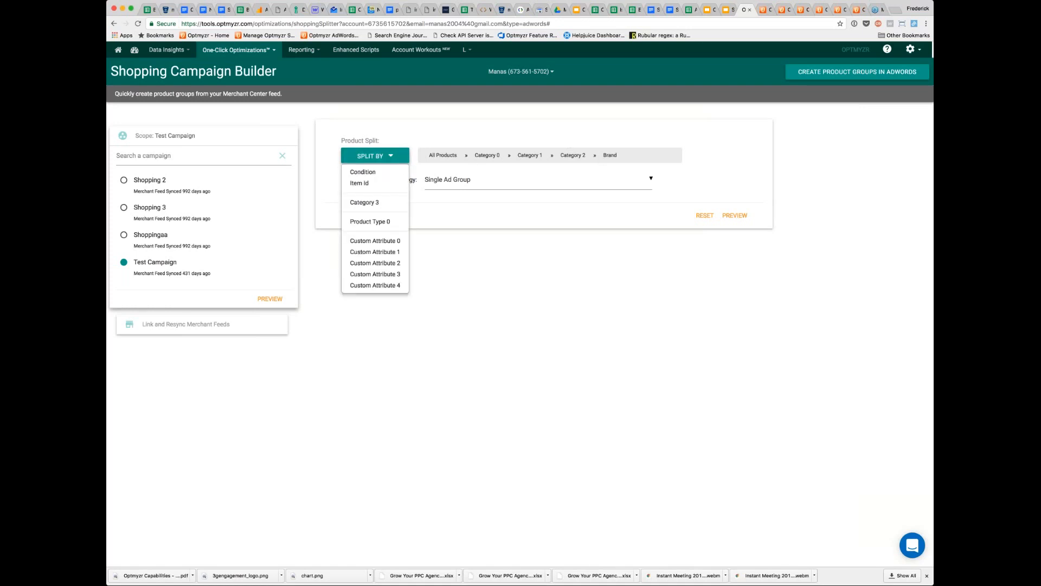
left_click(361, 185)
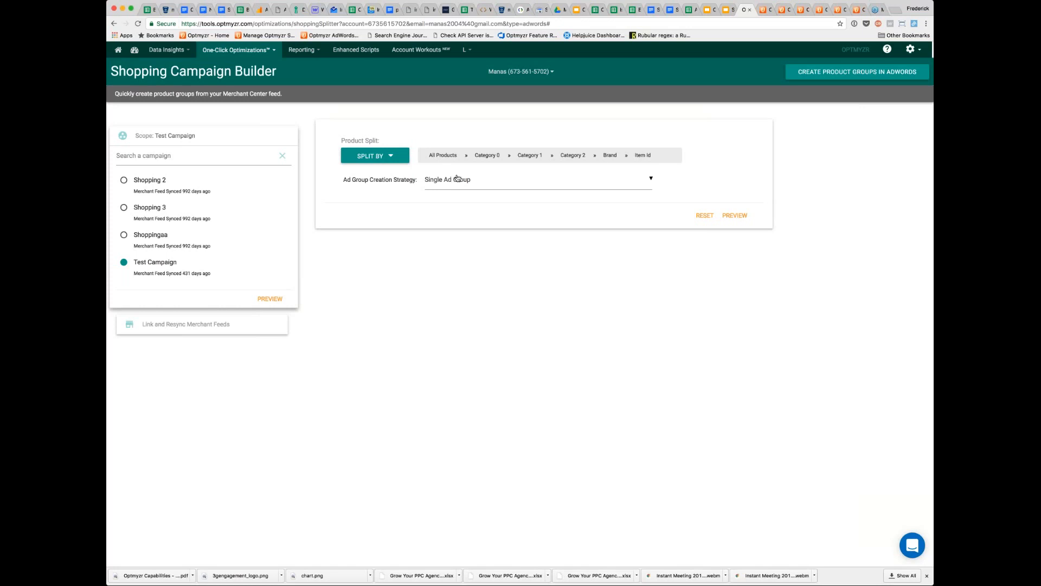
- Set the ad group creation strategy to one ad group for each GoogleCategory0 and preview the resulting structure
left_click(493, 184)
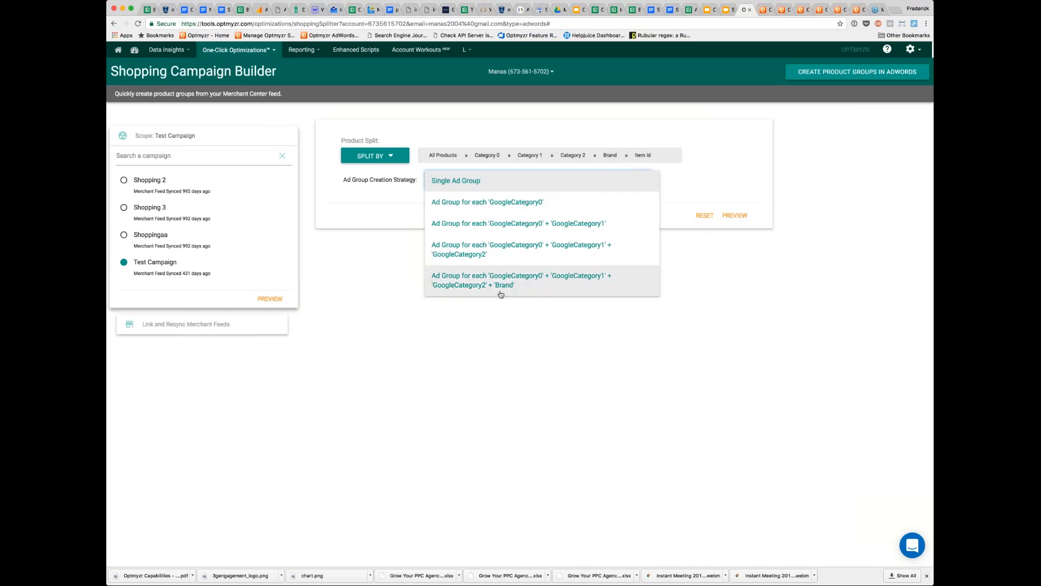
left_click(493, 206)
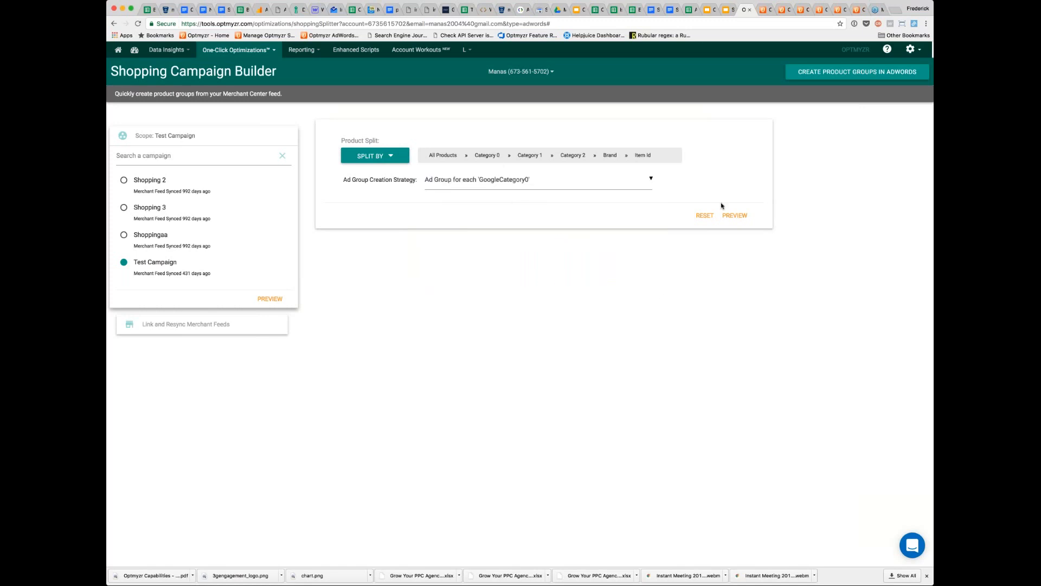
left_click(733, 215)
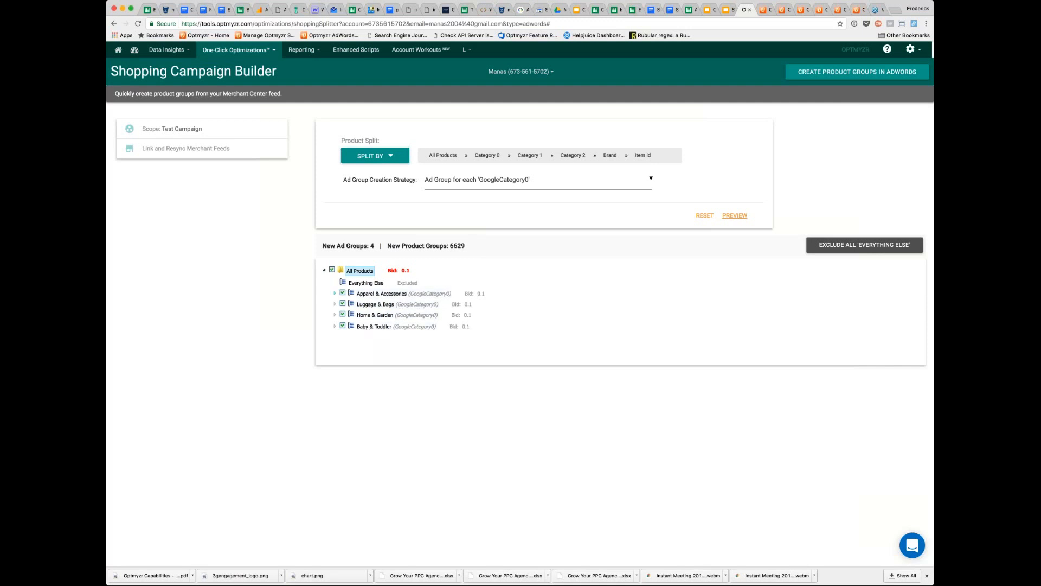
- Examine the previewed product groups from Apparel & Accessories through Clothing and Shirts & Tops to the individual Bella+Canvas items
left_click(335, 293)
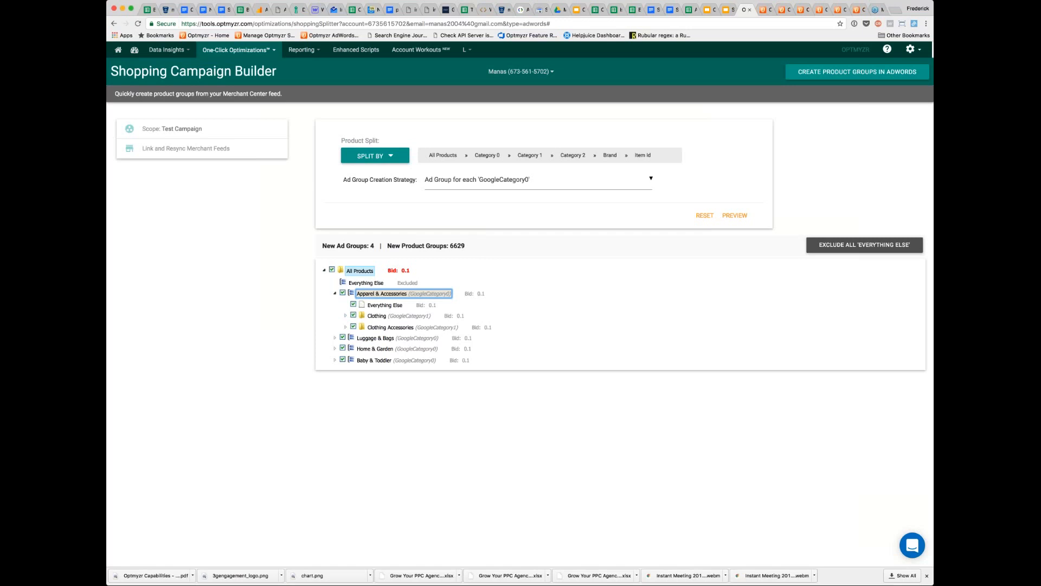
left_click(346, 317)
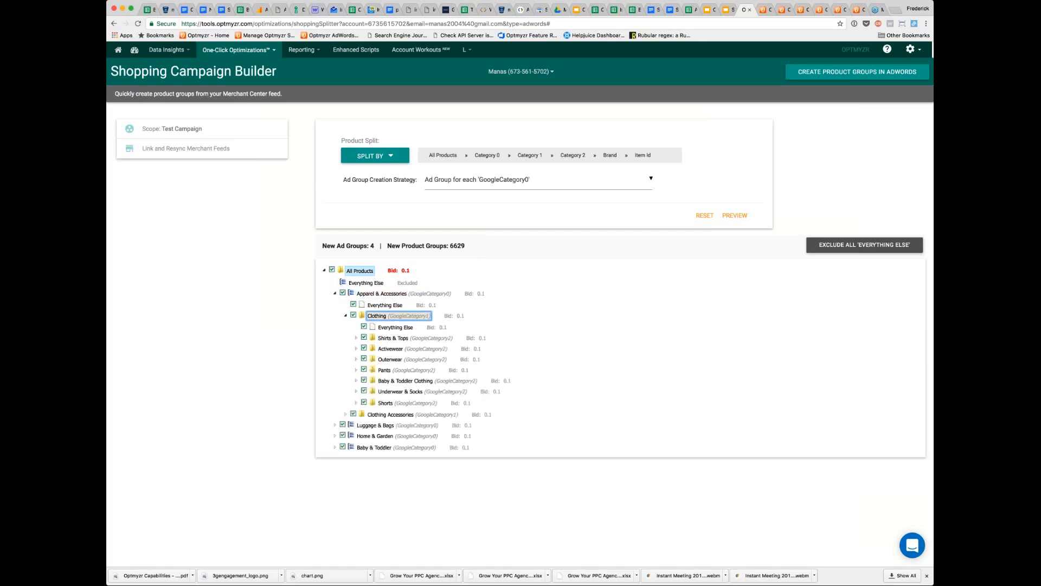
left_click(357, 339)
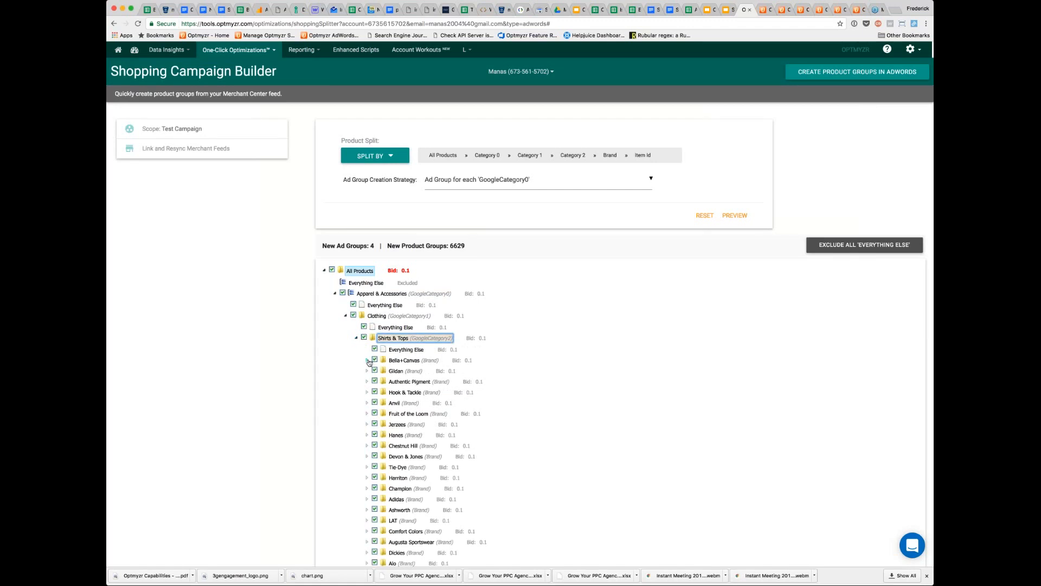
left_click(367, 362)
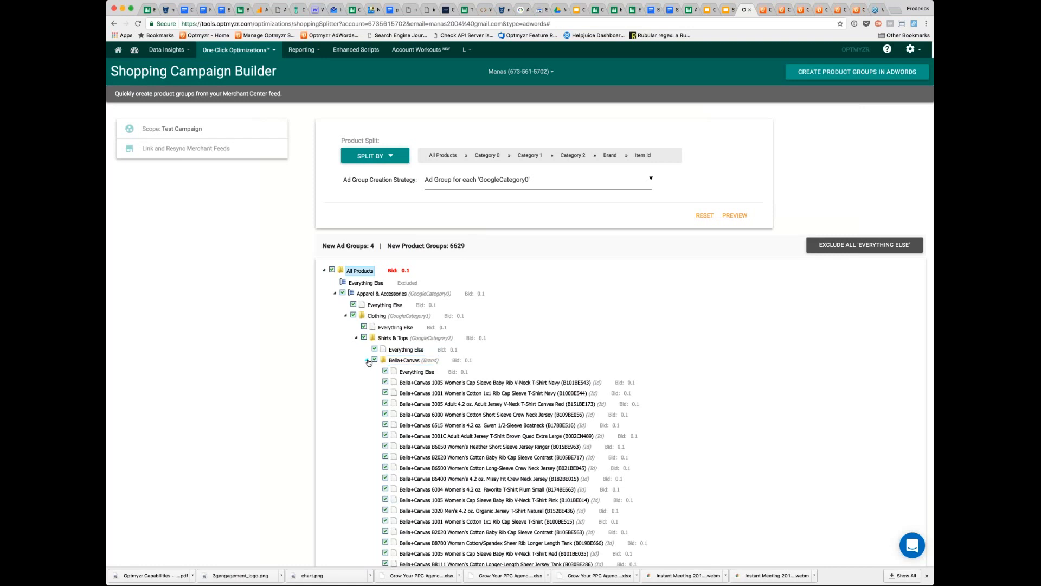
left_click(368, 361)
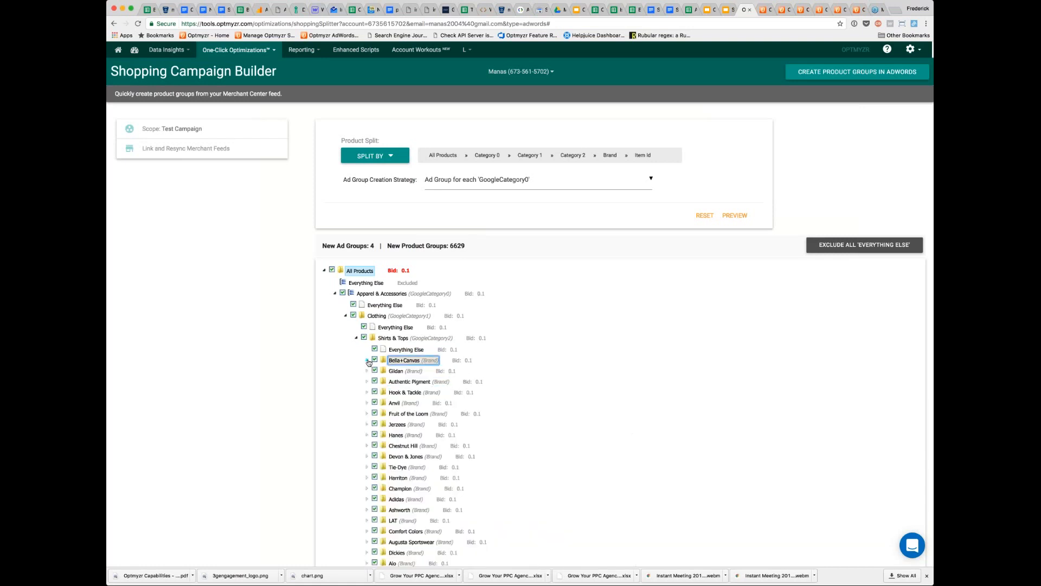
- Set the bid of the Bella+Canvas brand under Shirts & Tops to 1
double_click(468, 361)
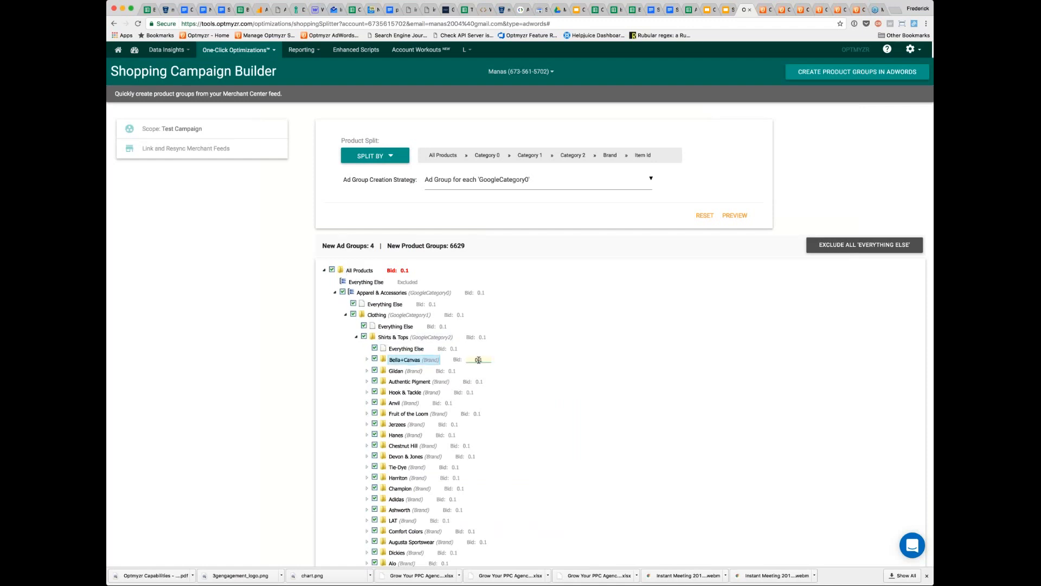
left_click_drag(481, 359, 465, 360)
type("1")
key("Return")
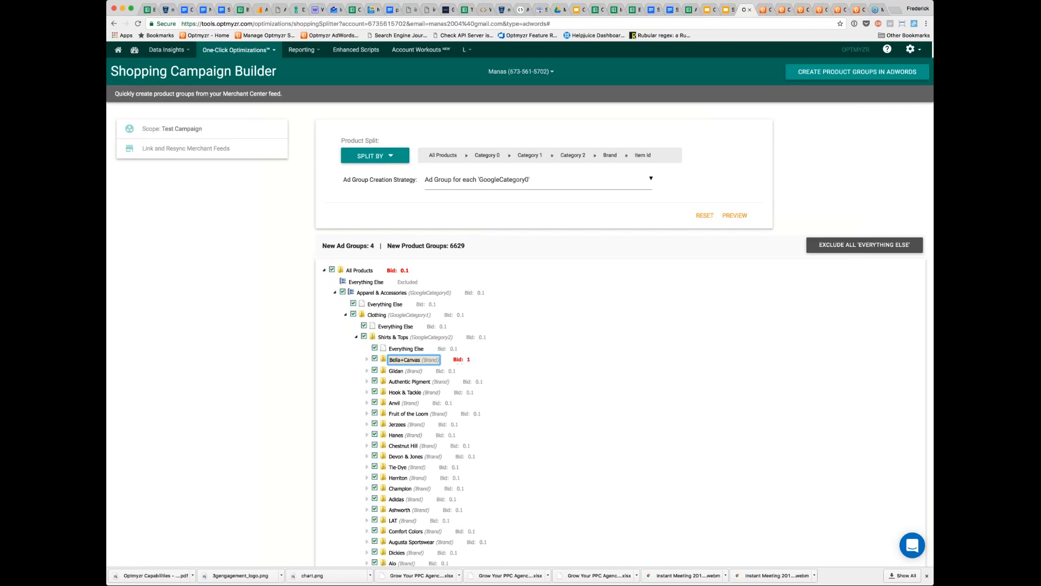
- Set the Shirts & Tops category bid to .25 and exclude all 'Everything Else' product groups
double_click(488, 337)
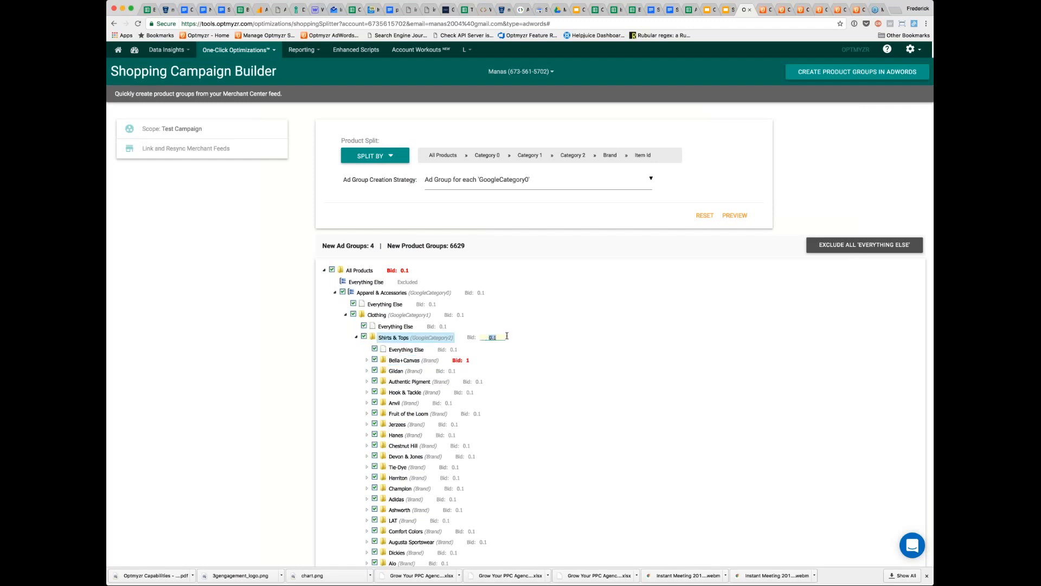
type(".25")
key("Return")
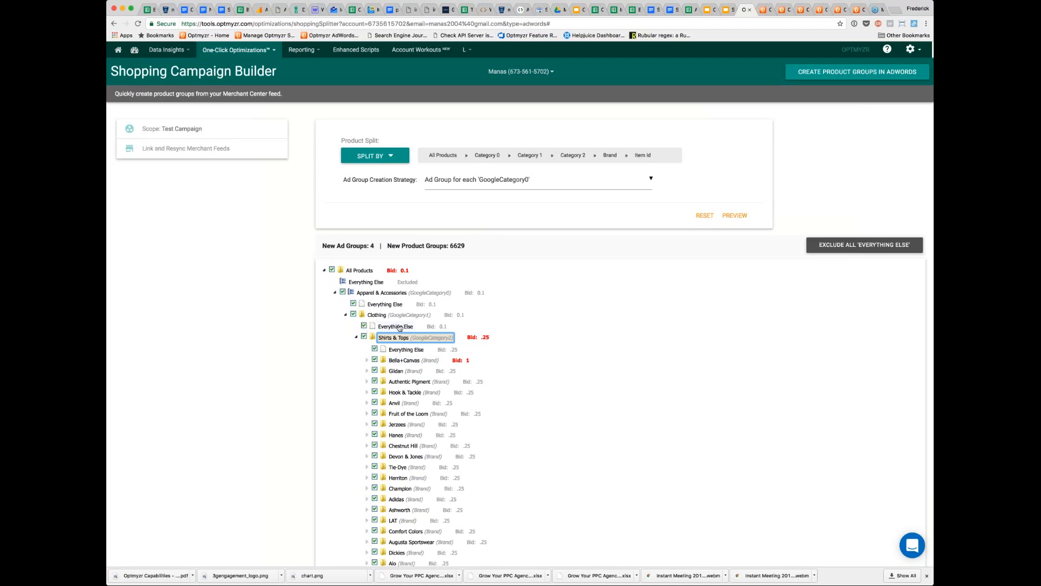
left_click(864, 245)
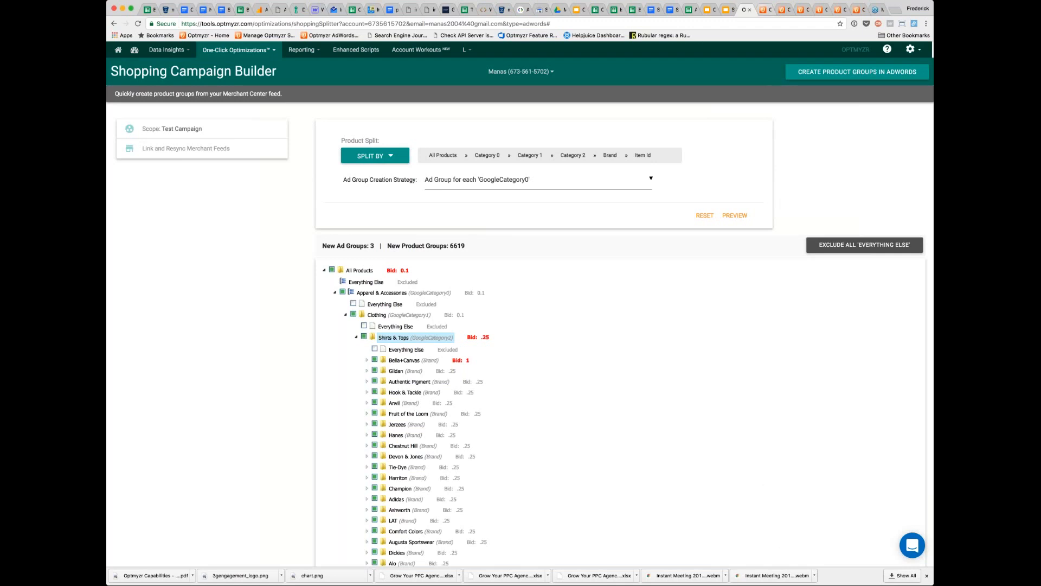
- Switch to the Shopping Refresher Pro page for the Shopping 3 campaign and locate that tool among the shopping campaign optimizations
left_click(764, 10)
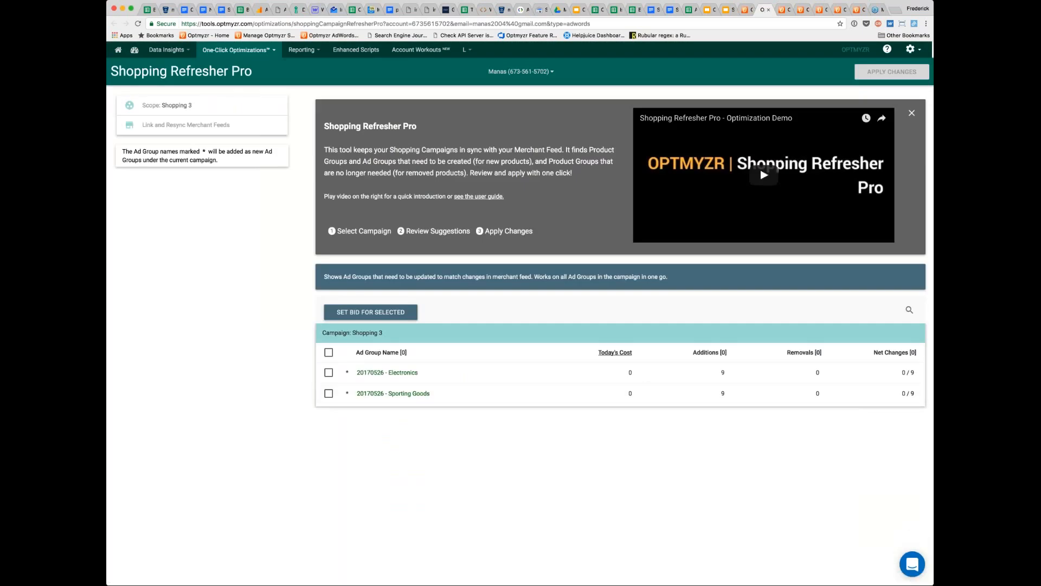
left_click(236, 50)
mouse_move(239, 128)
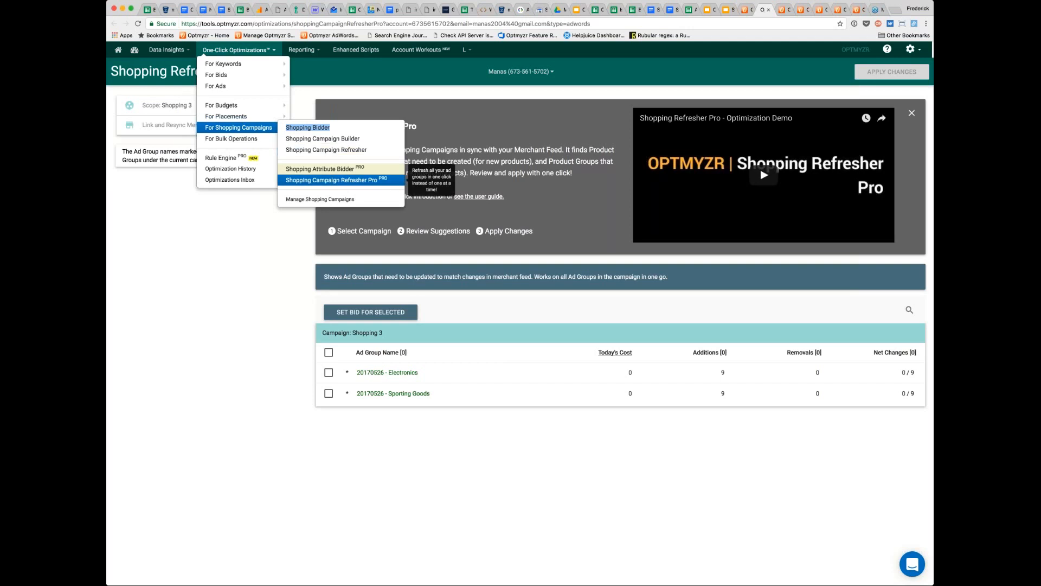
left_click(331, 179)
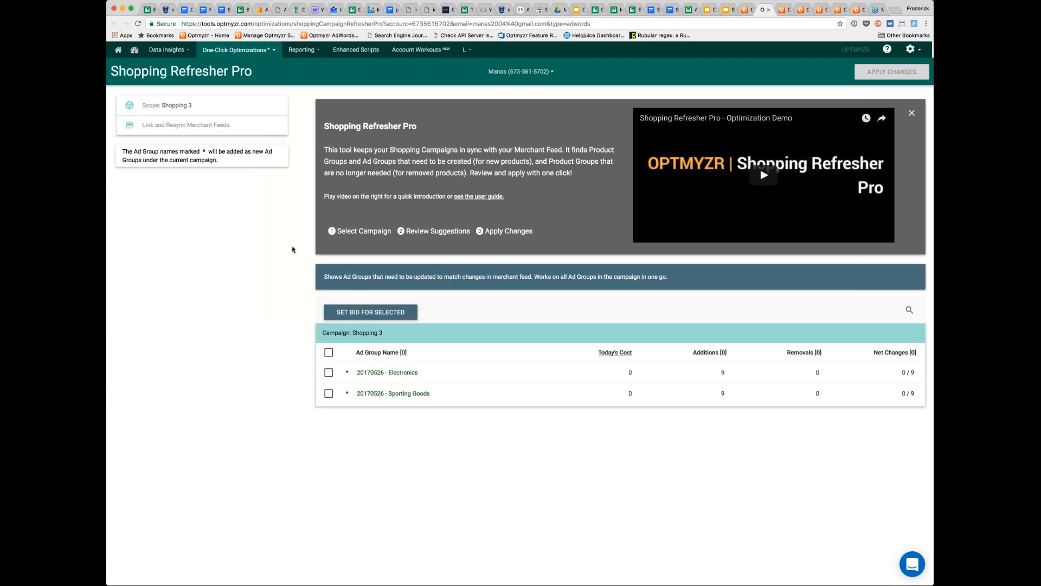
left_click(200, 109)
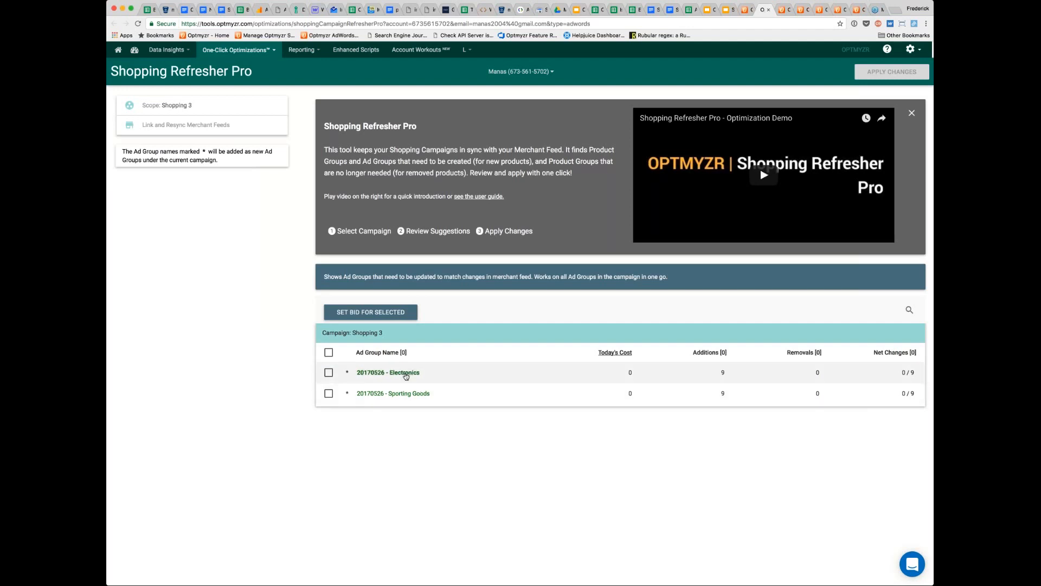
- Review the proposed changes for the 20170526 - Electronics ad group down to the Computers brands, and leave without approving
left_click(405, 374)
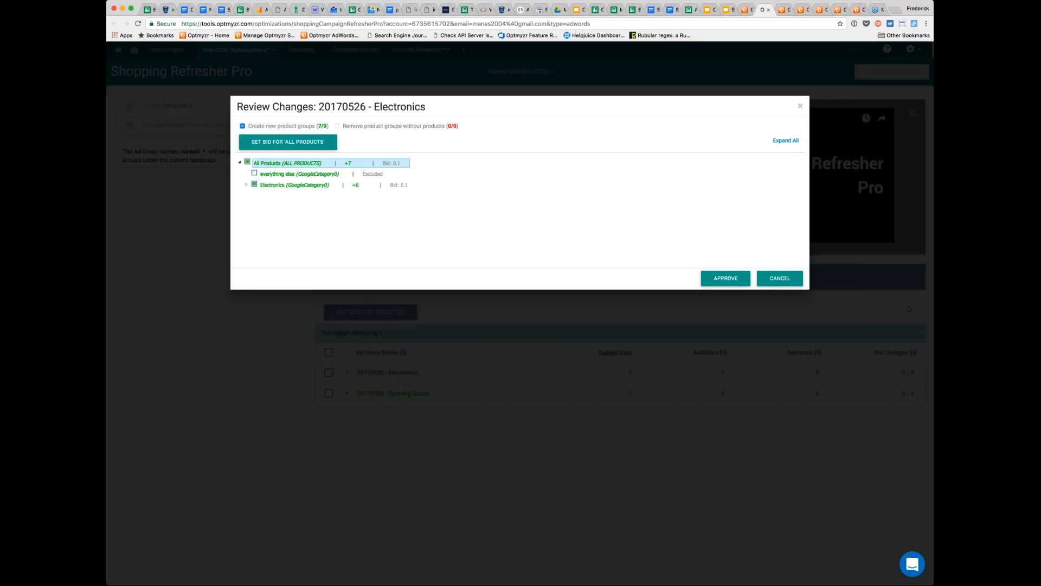
left_click(246, 185)
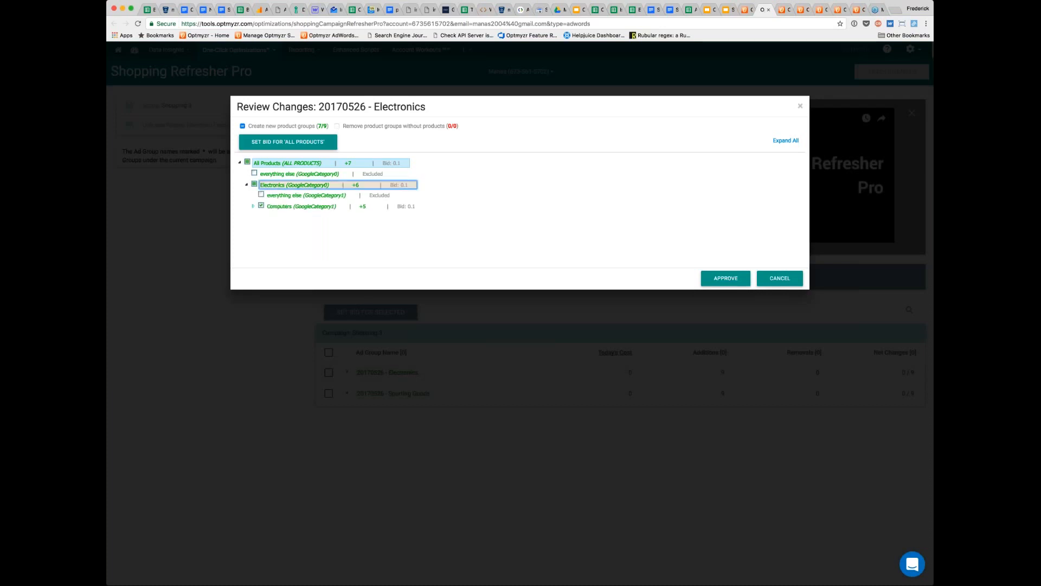
left_click(254, 206)
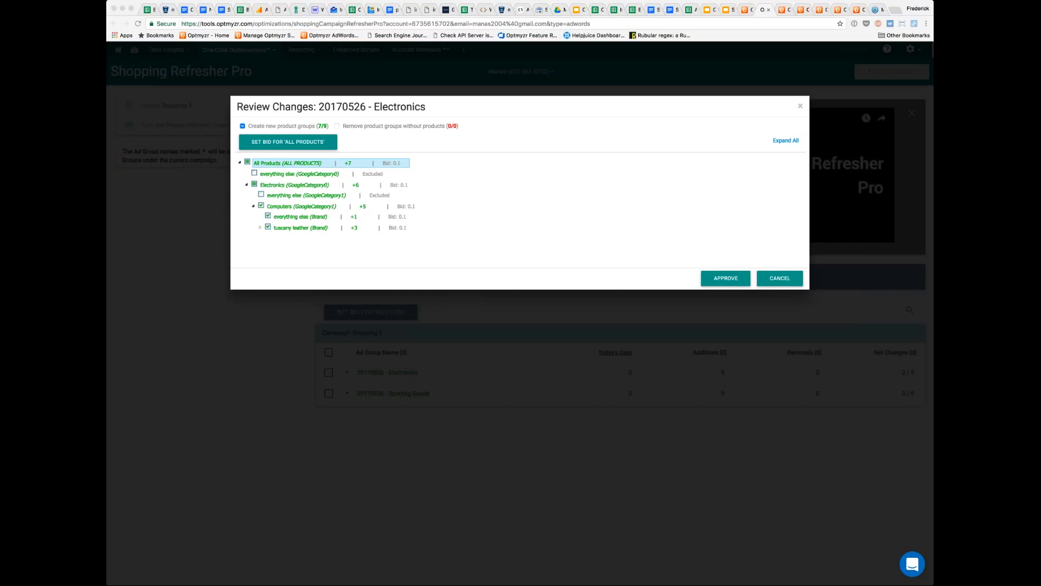
left_click(774, 280)
left_click(772, 279)
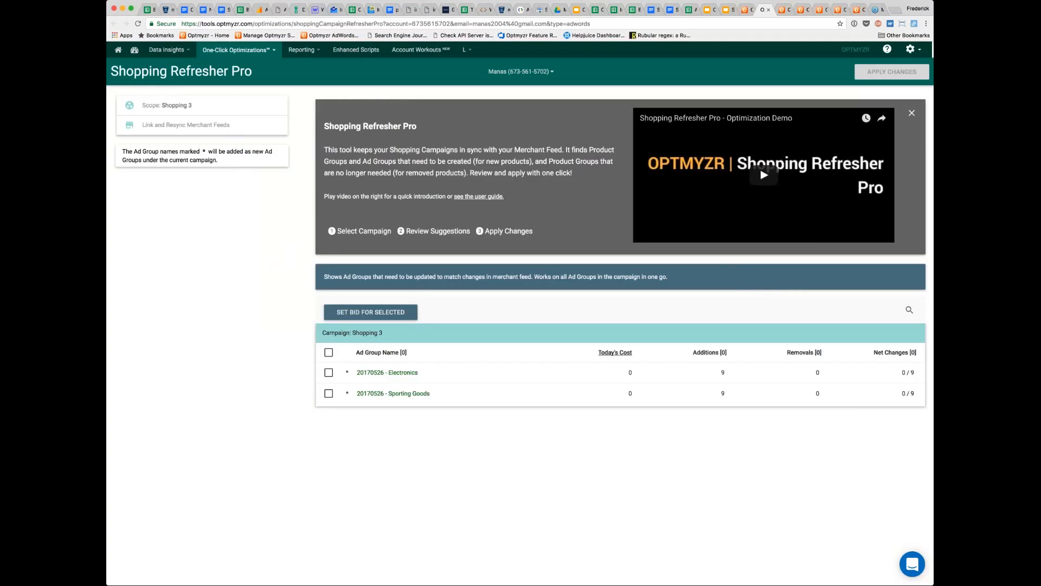
- Switch to the Shopping Bidder page for the Apparel Store account and locate that tool among the shopping campaign optimizations
left_click(781, 10)
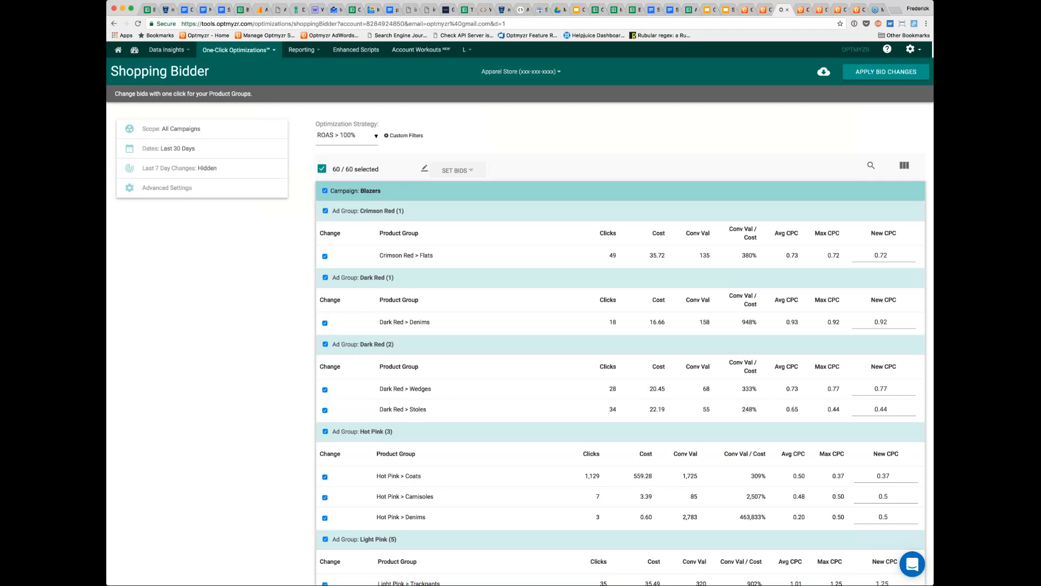
left_click(238, 50)
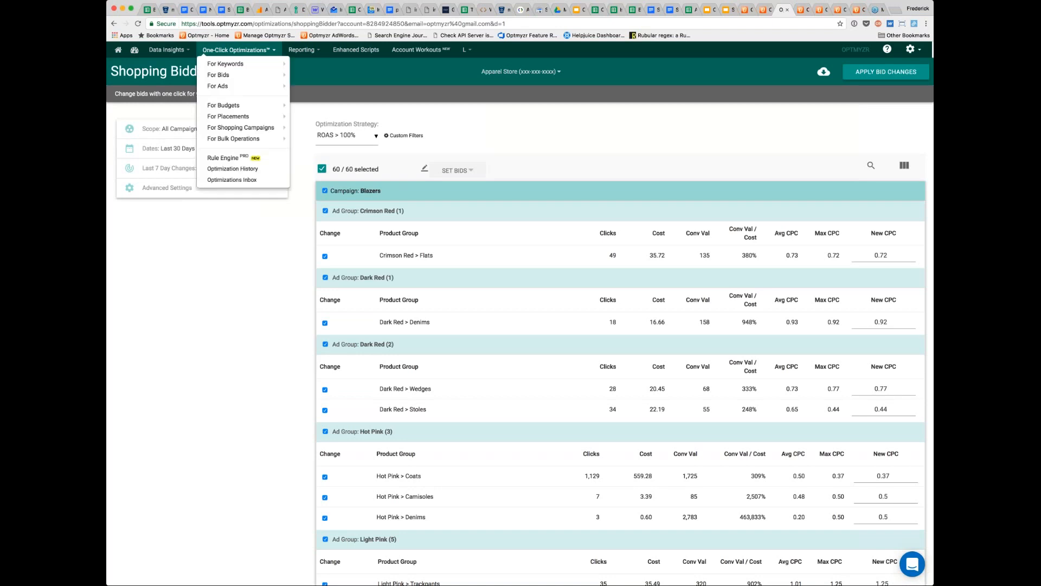
mouse_move(233, 81)
mouse_move(261, 128)
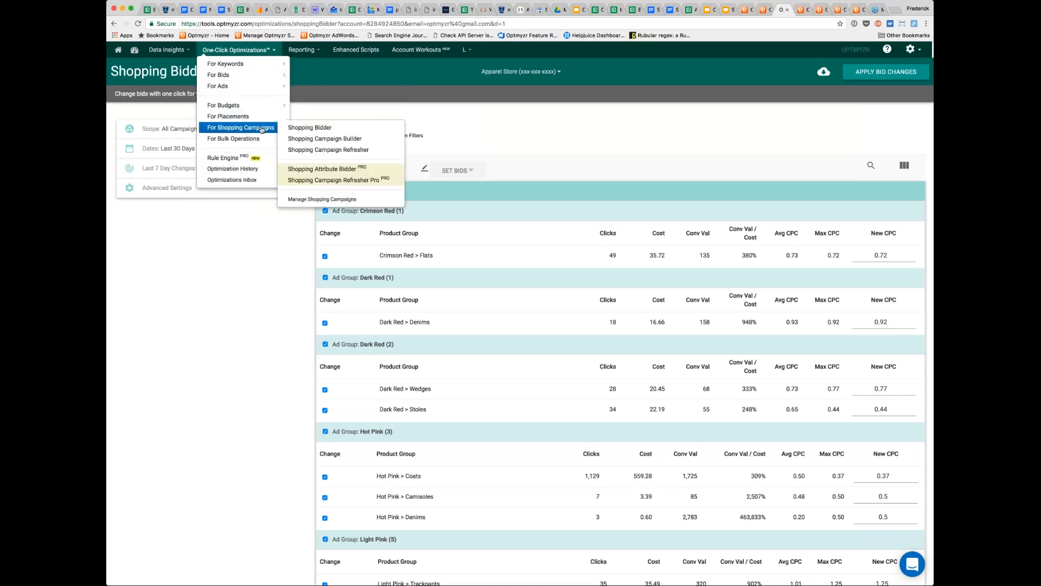
left_click(333, 128)
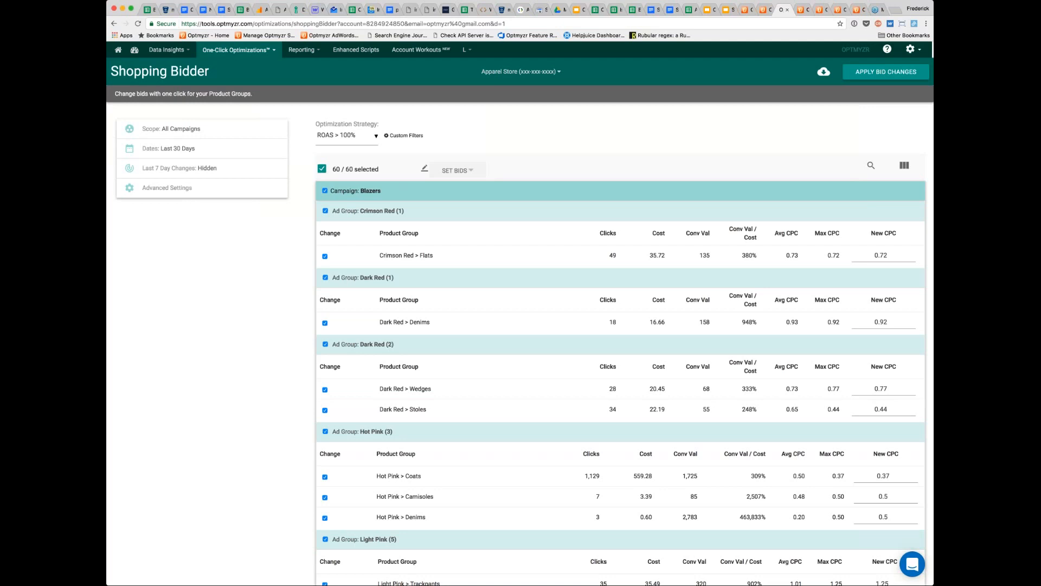
- Set the new CPC of the Crimson Red > Flats product group to 0.75
left_click(891, 256)
key("BackSpace")
type("5")
- Increase the bids of all selected product groups by 10 % in bulk, without an upper bid limit
left_click(456, 170)
left_click(438, 206)
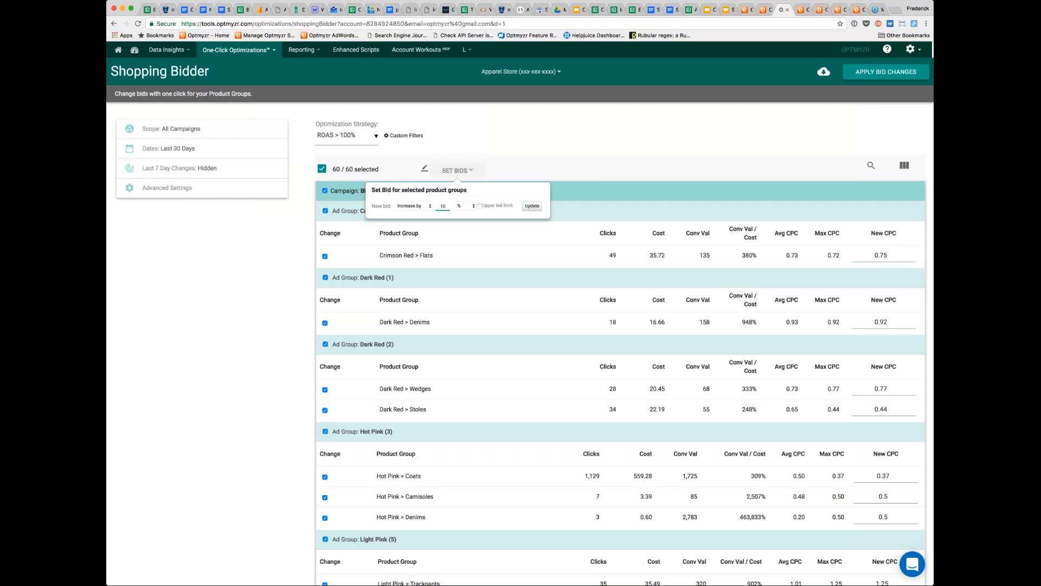
left_click(531, 207)
left_click(650, 150)
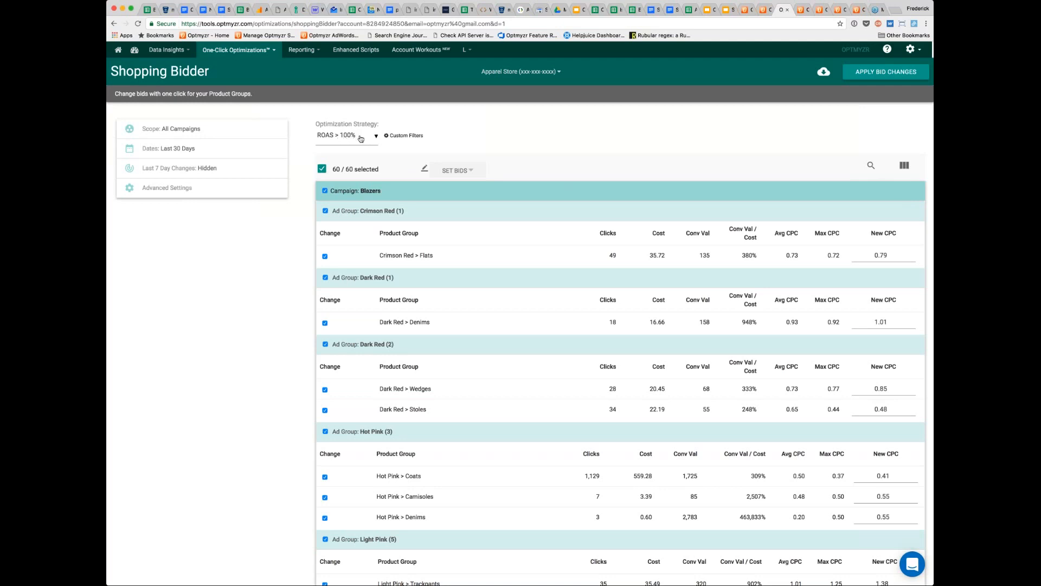
- Filter the product groups to a minimum Conv Val / Cost of 501 with a custom filter, and collapse the filter settings
left_click(403, 137)
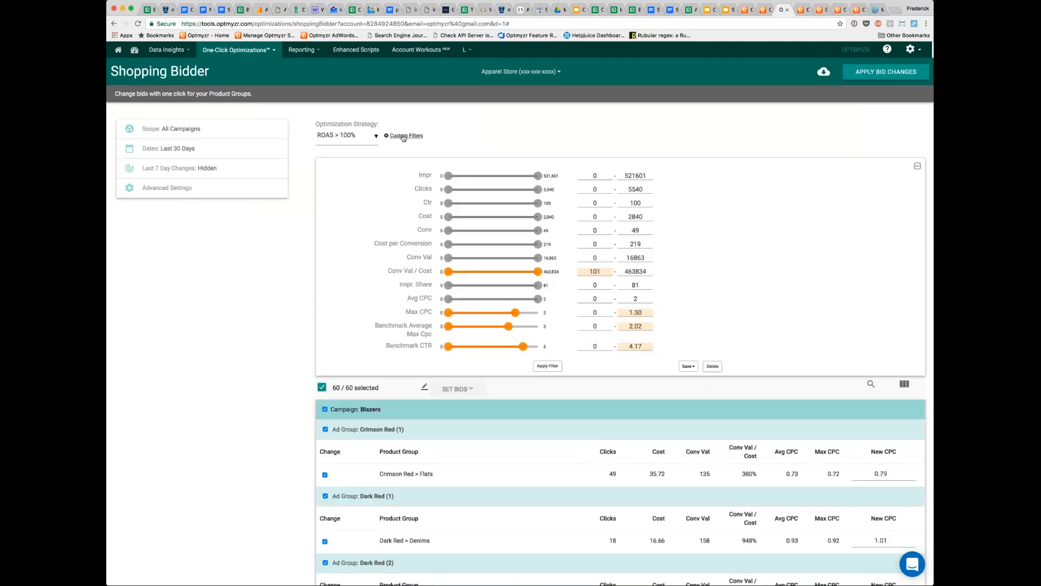
left_click(588, 231)
left_click_drag(593, 271, 582, 271)
left_click(692, 367)
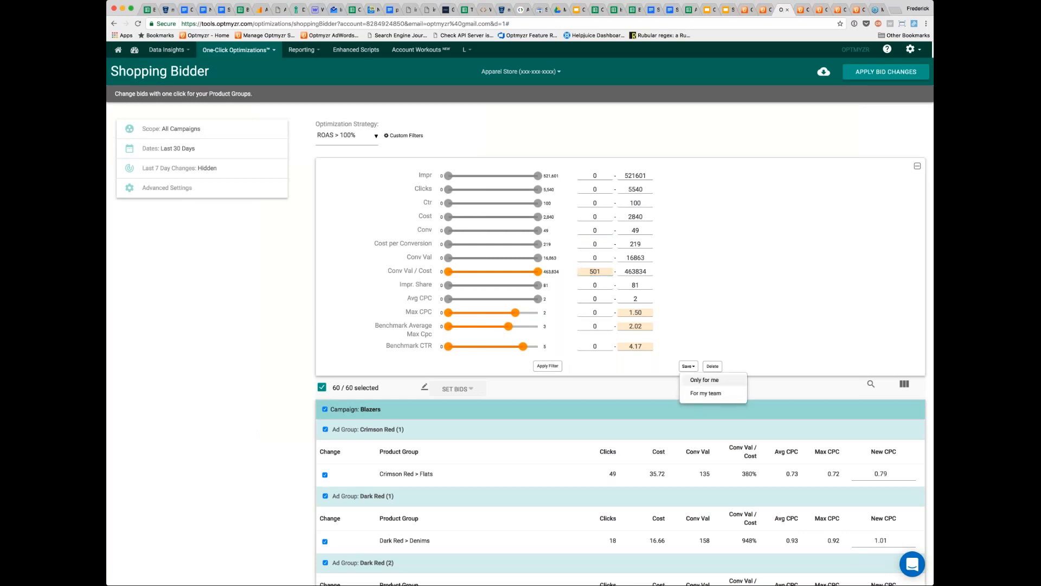
left_click(554, 367)
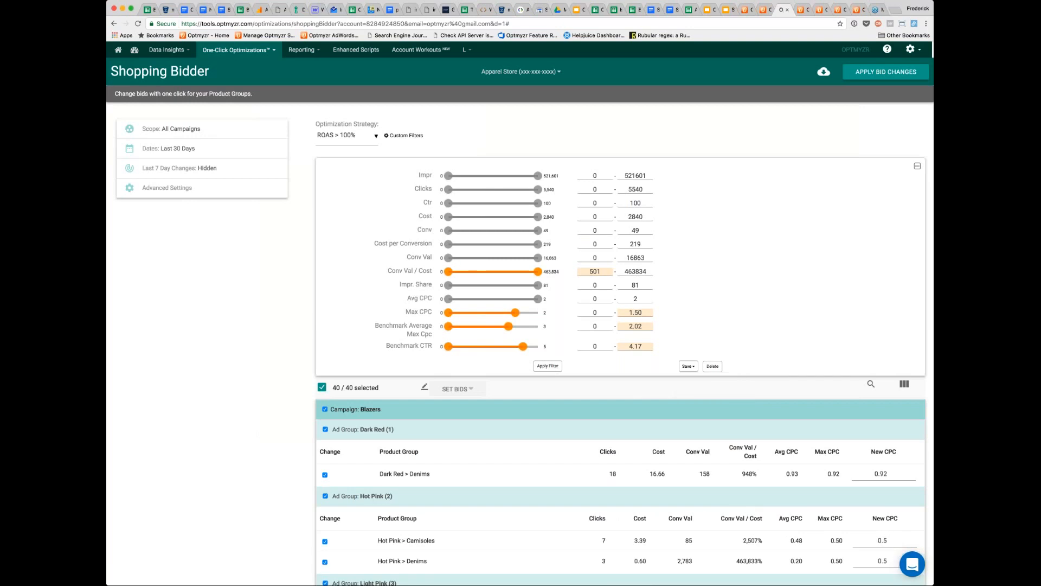
left_click(917, 166)
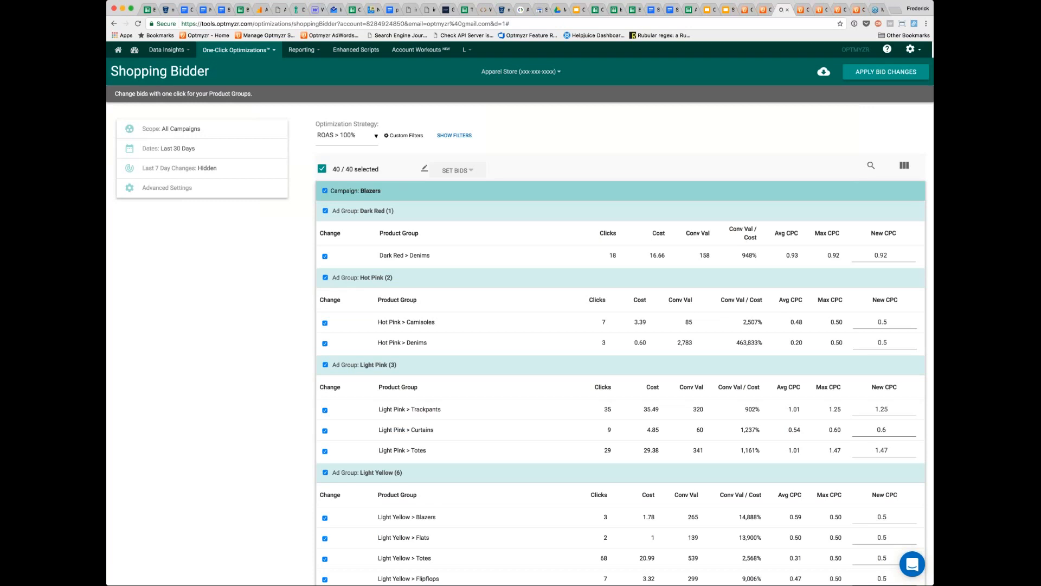
- Change the optimization strategy to Show All so every product group is listed
left_click(903, 171)
left_click(370, 141)
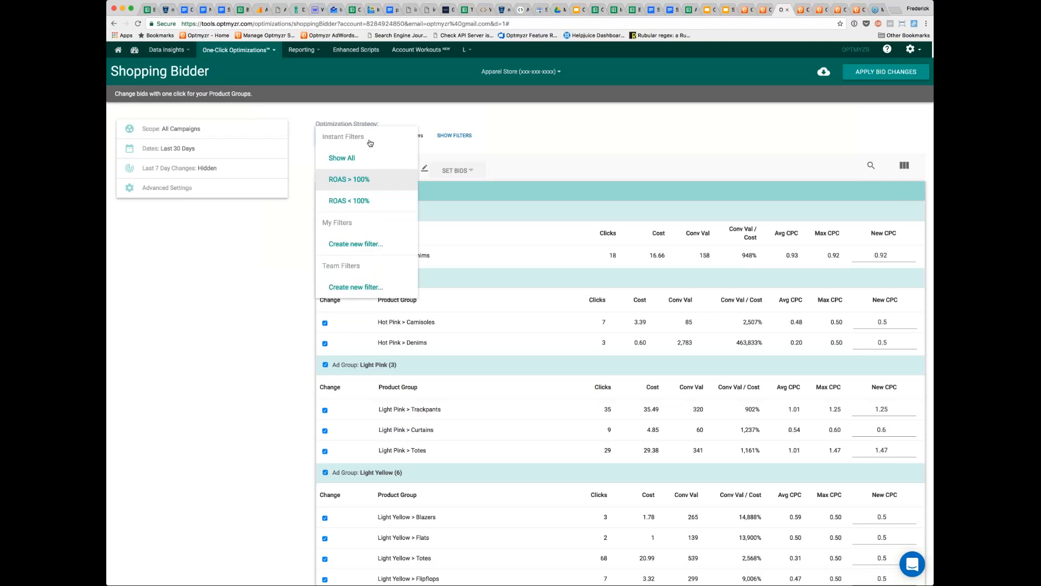
left_click(372, 158)
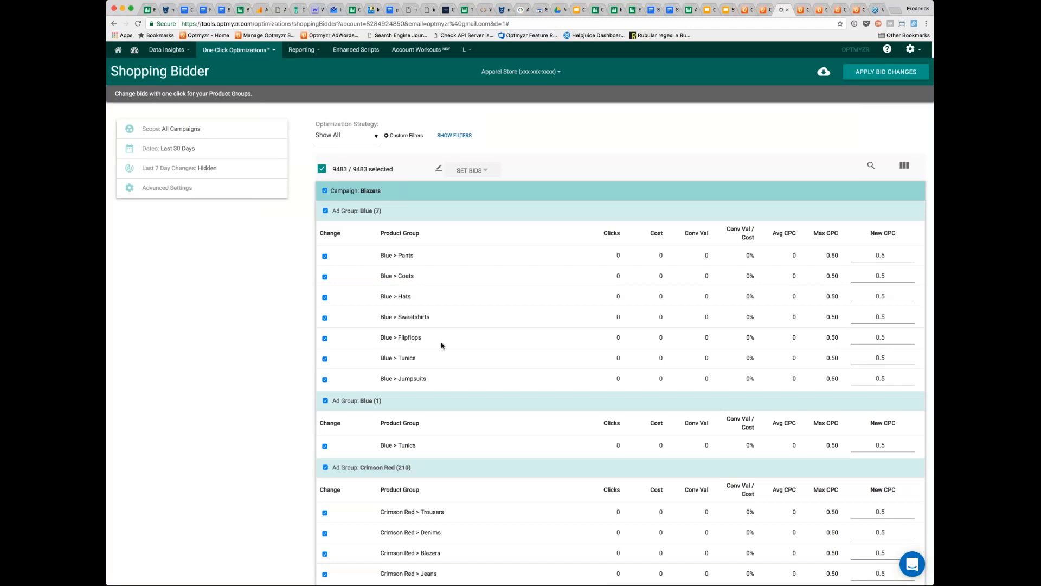
- Examine the click data and bids of the individual product groups in the Blazers campaign's Blue and Crimson Red ad groups
scroll(442, 346, "down", 2)
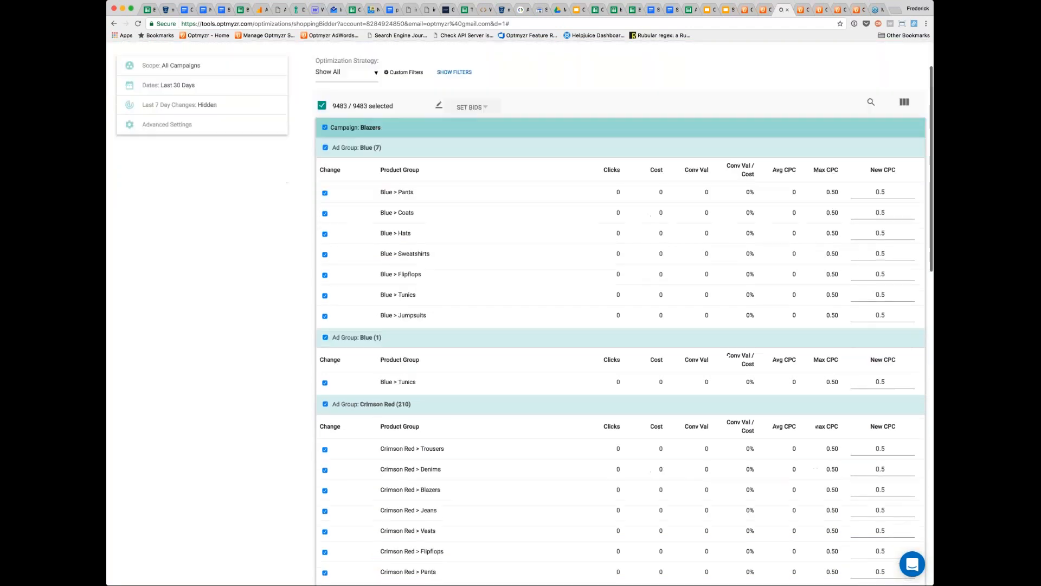
scroll(621, 313, "down", 5)
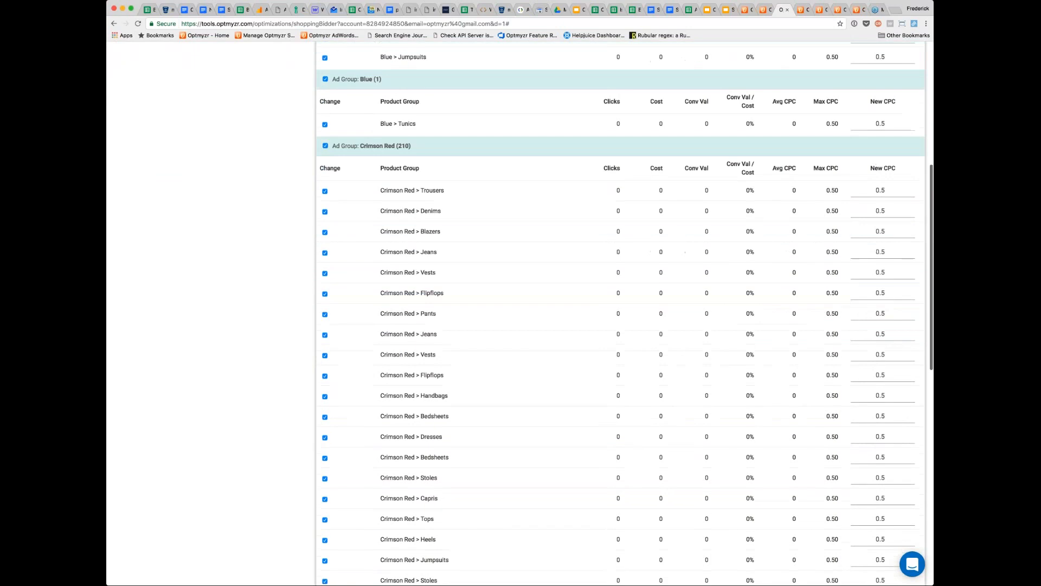
scroll(621, 313, "down", 1)
scroll(624, 236, "down", 4)
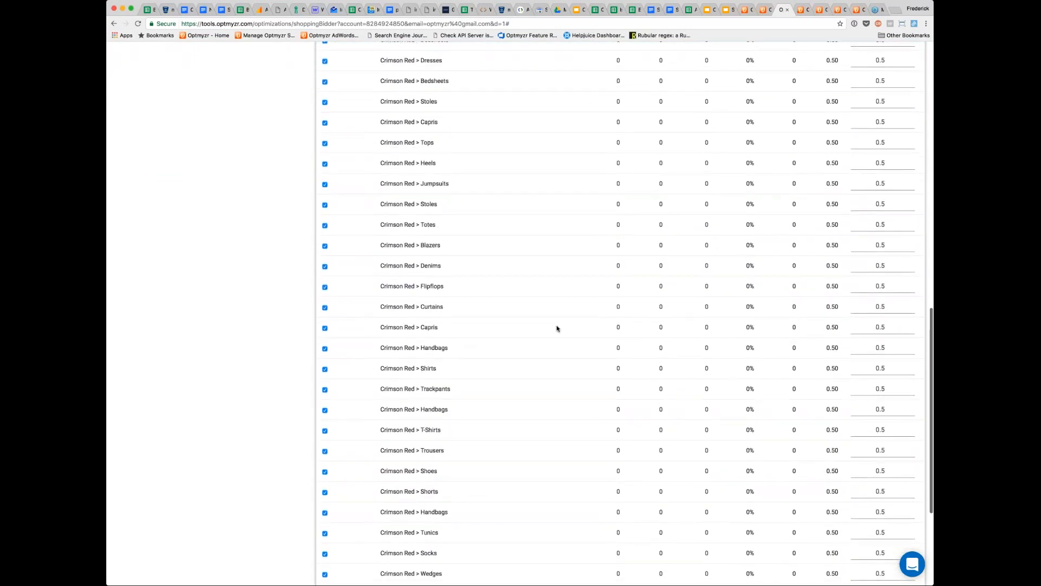
scroll(556, 327, "down", 2)
scroll(558, 329, "down", 3)
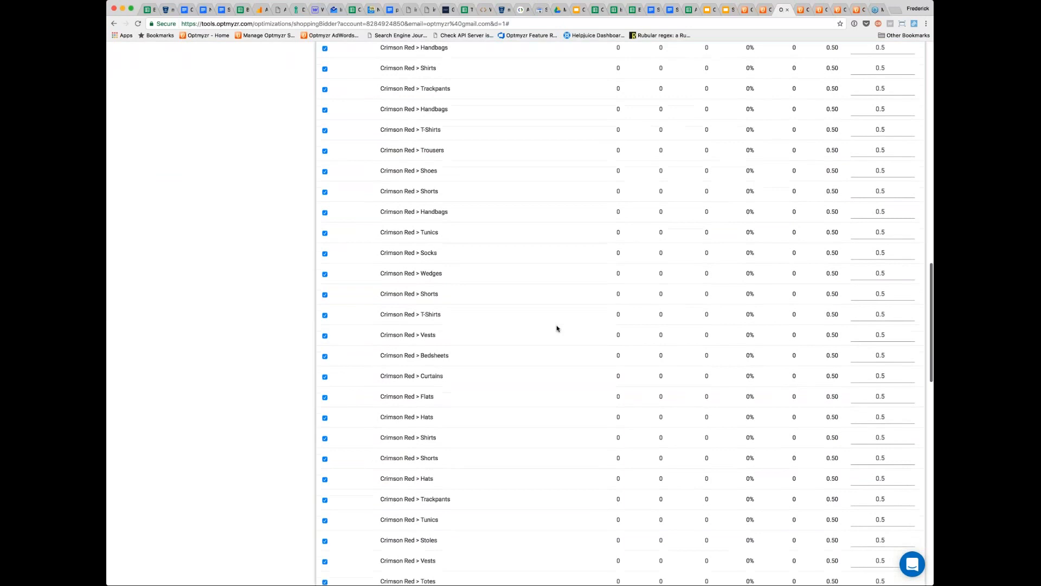
scroll(558, 329, "up", 3)
scroll(557, 329, "up", 10)
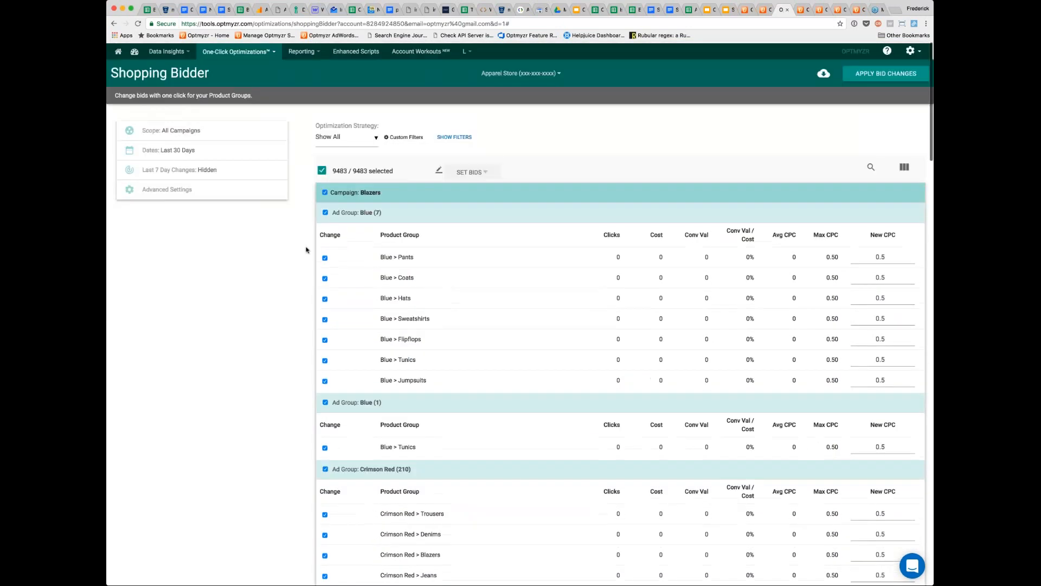
- Roll up the product groups by Clicks with a threshold of 100 and update the list
left_click(176, 190)
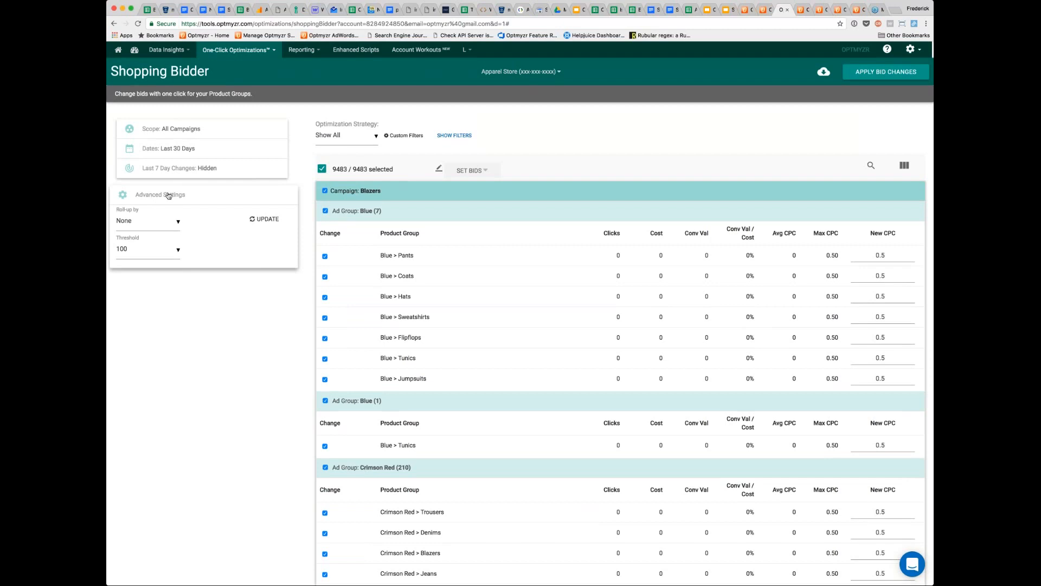
left_click(178, 224)
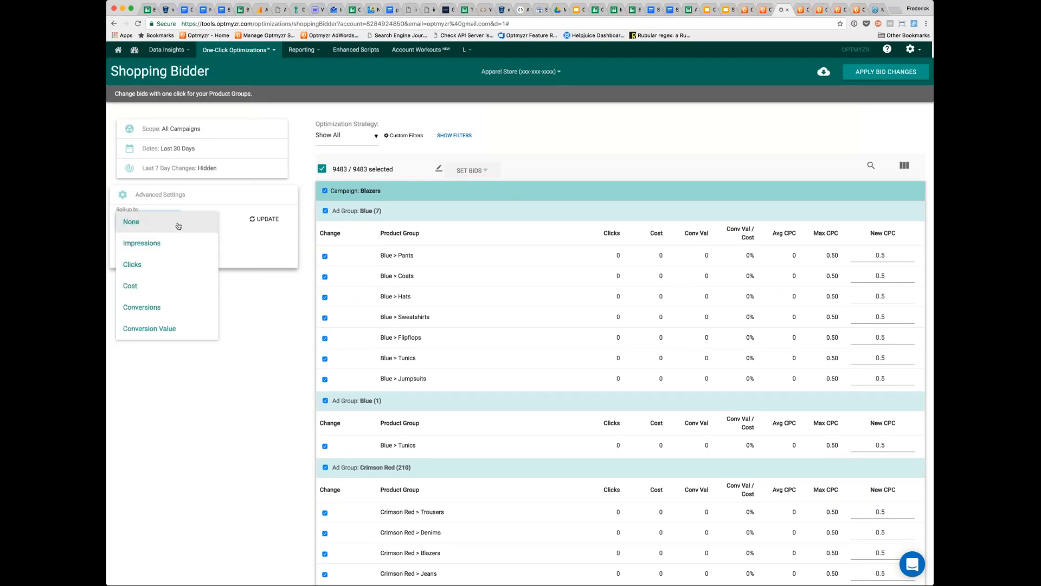
left_click(161, 261)
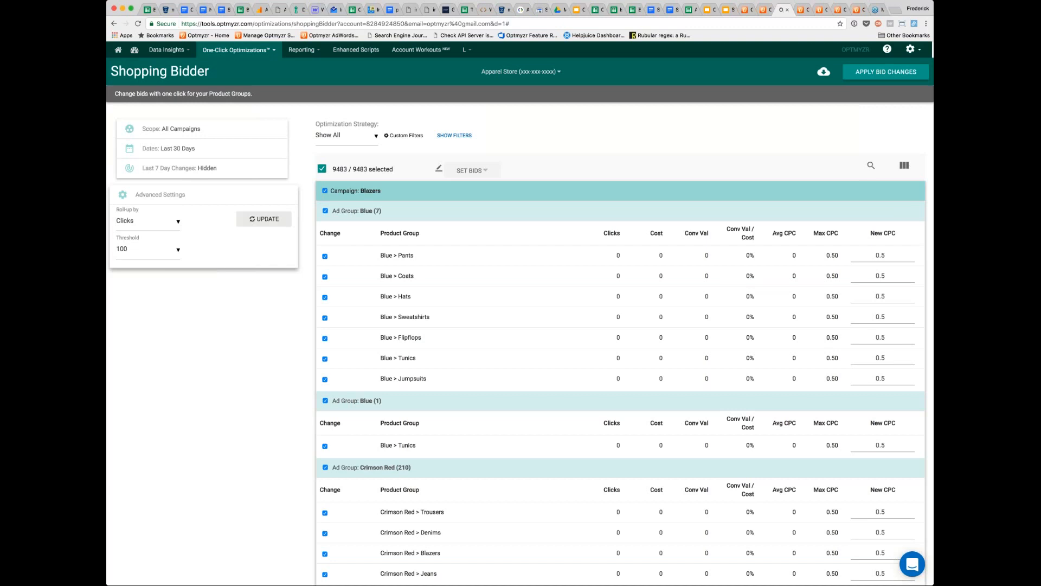
left_click(266, 219)
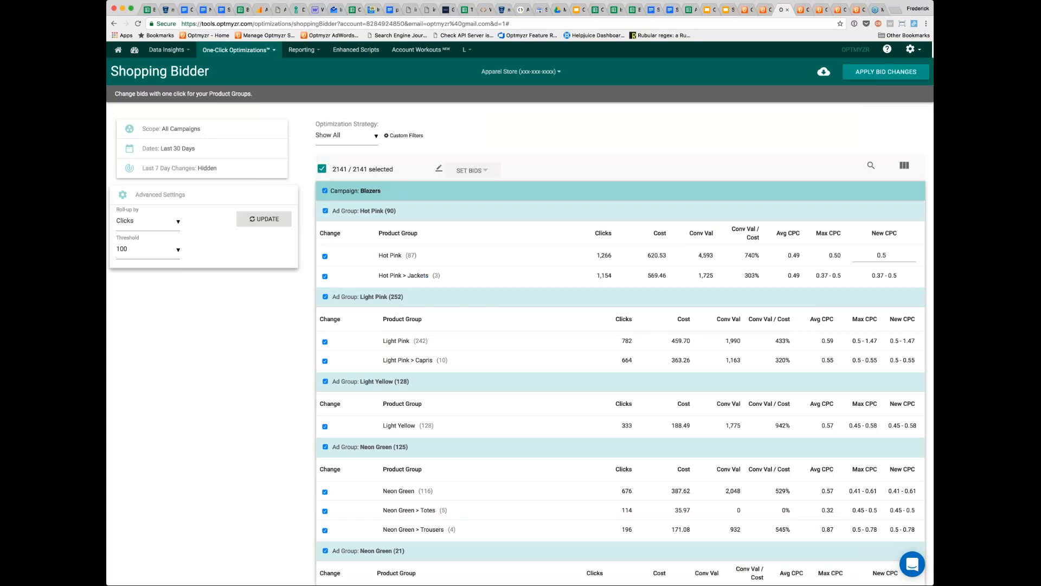
- Switch to the Shopping Ads Grouping presentation in Google Slides, view the ad group hierarchy on slide 3, and return to the Shopping Bidder
left_click(726, 11)
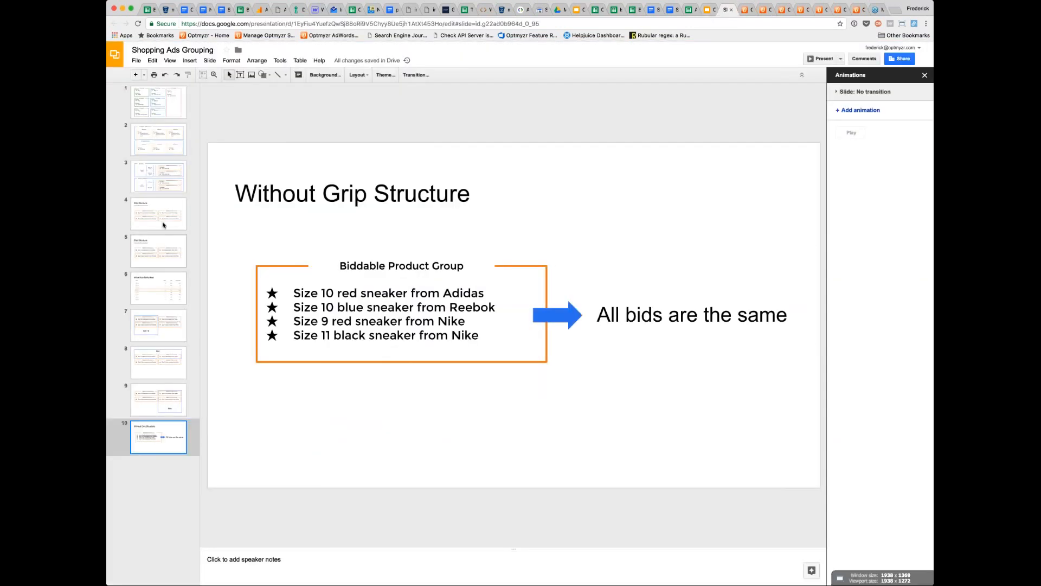
left_click(160, 181)
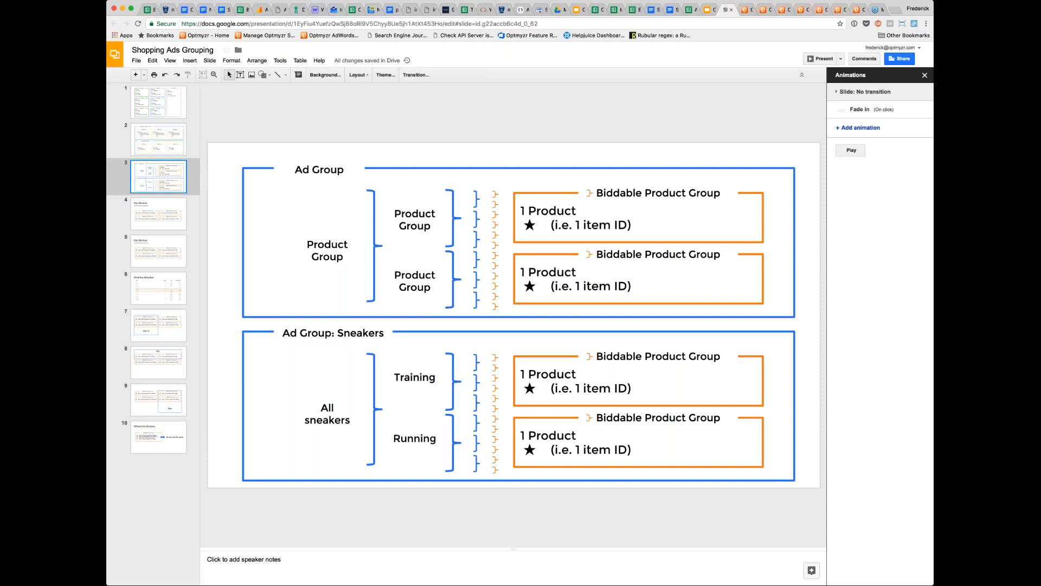
left_click(782, 9)
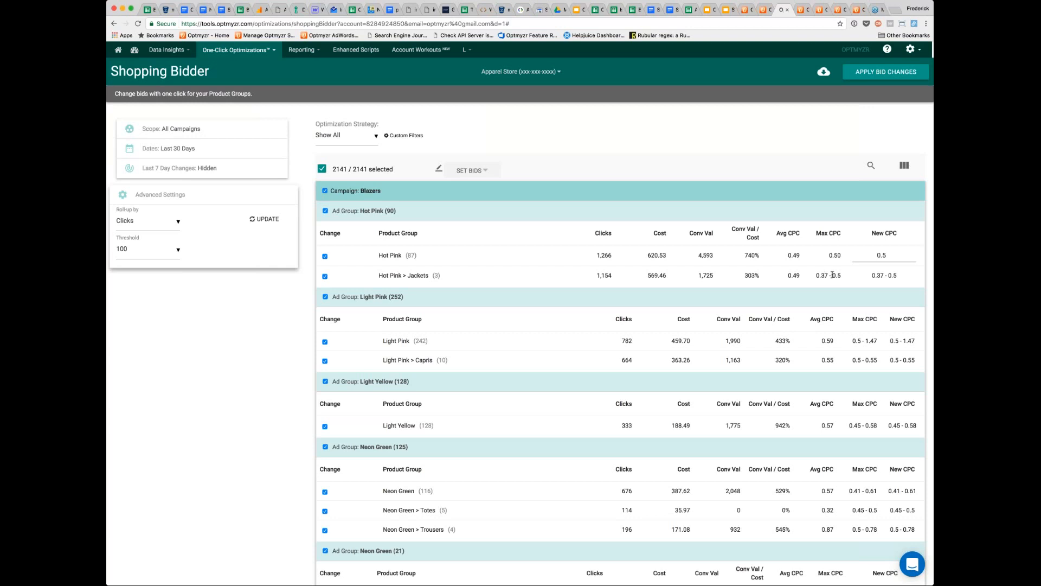
- Expand the Hot Pink > Jackets roll-up into its product groups, and inspect the bulk bid options and rolled-up list without updating bids
left_click(411, 277)
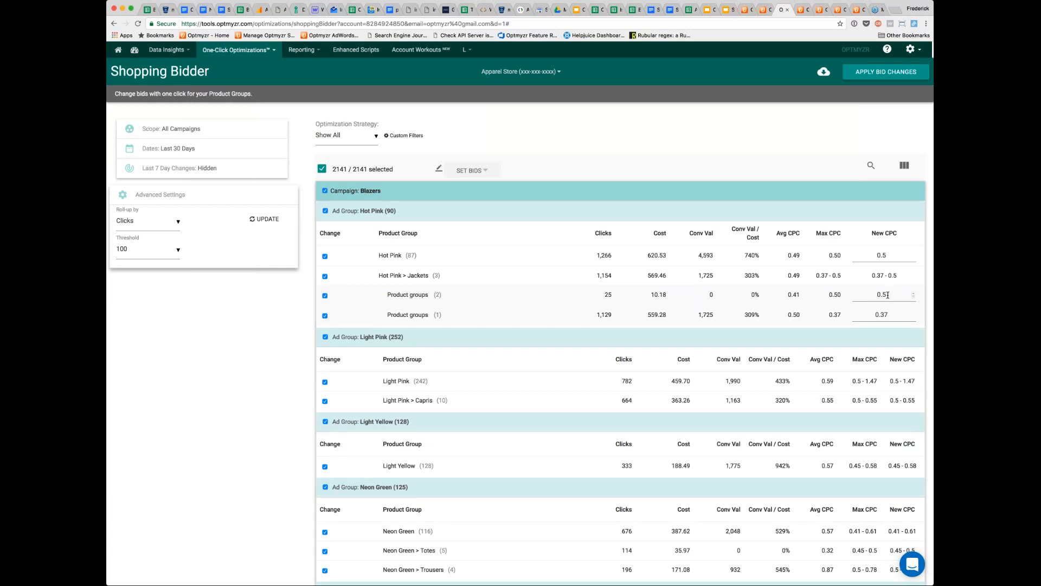
left_click(487, 171)
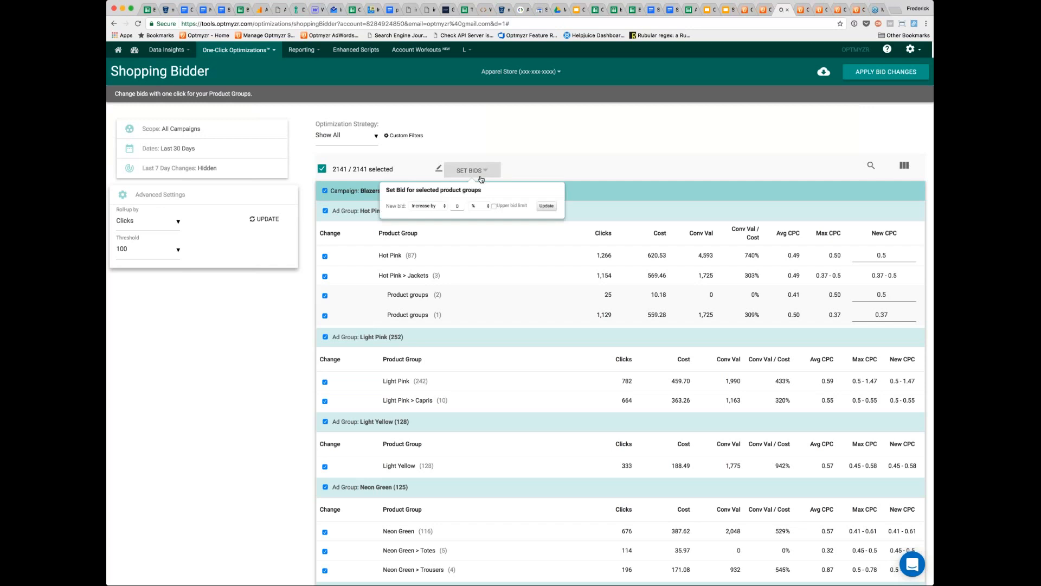
left_click(515, 144)
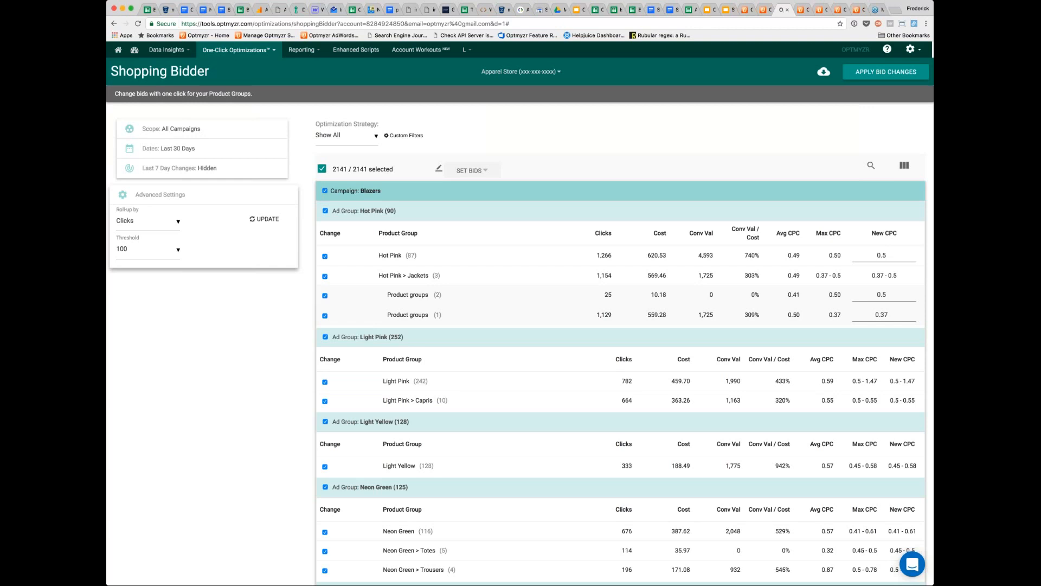
scroll(520, 313, "down", 1)
scroll(520, 312, "down", 1)
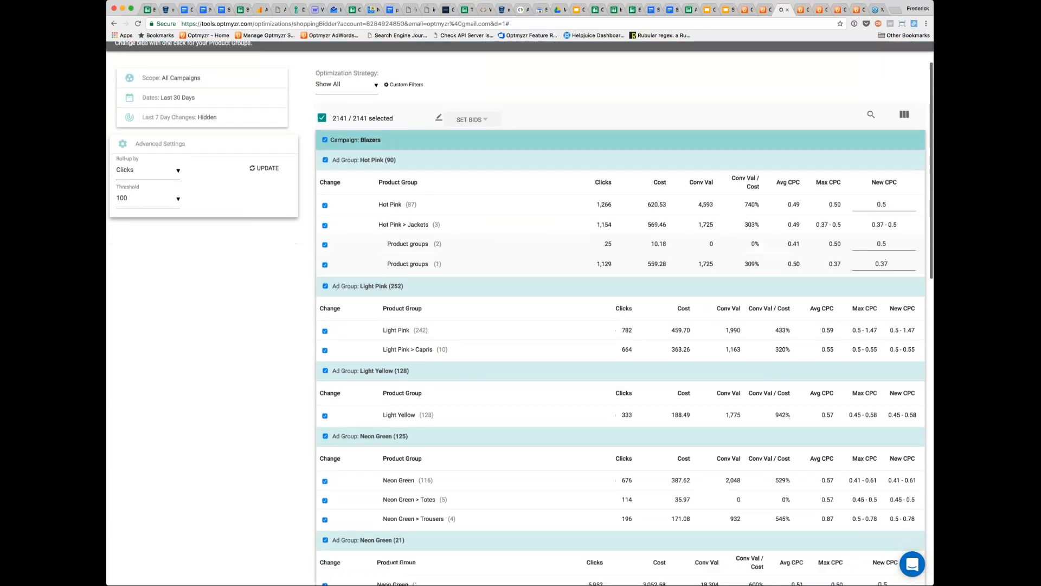
scroll(519, 313, "up", 1)
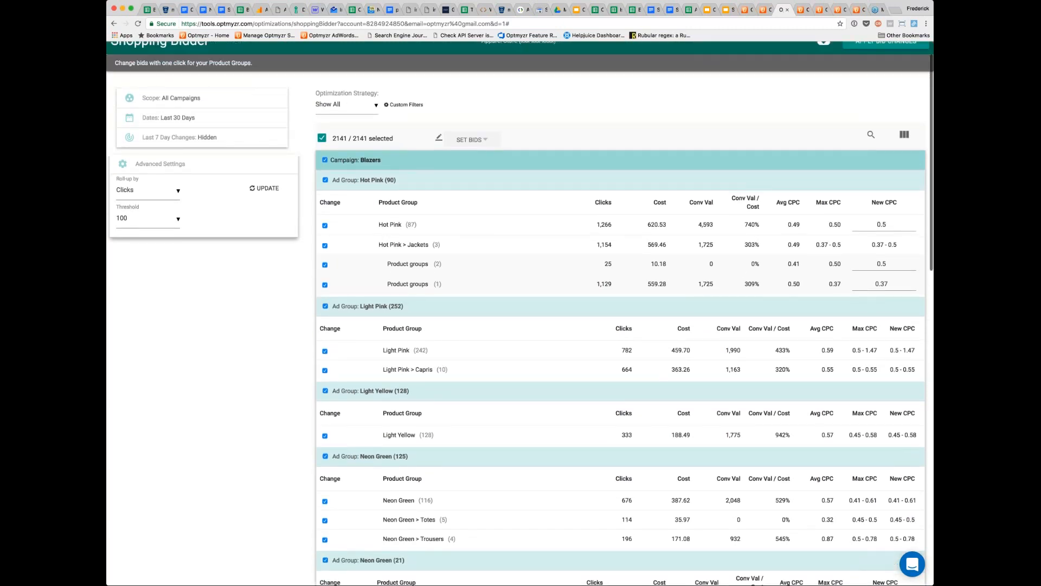
scroll(520, 313, "up", 1)
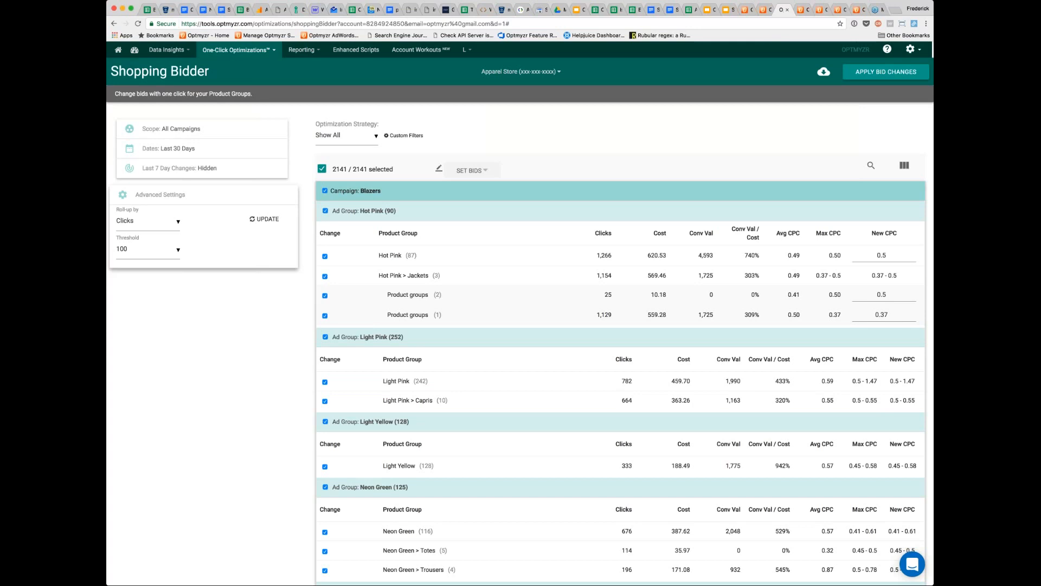
- Look at the Shopping Attribute Bidder page, and go back to the Shopping Campaign Builder to view the available product split attributes
left_click(799, 10)
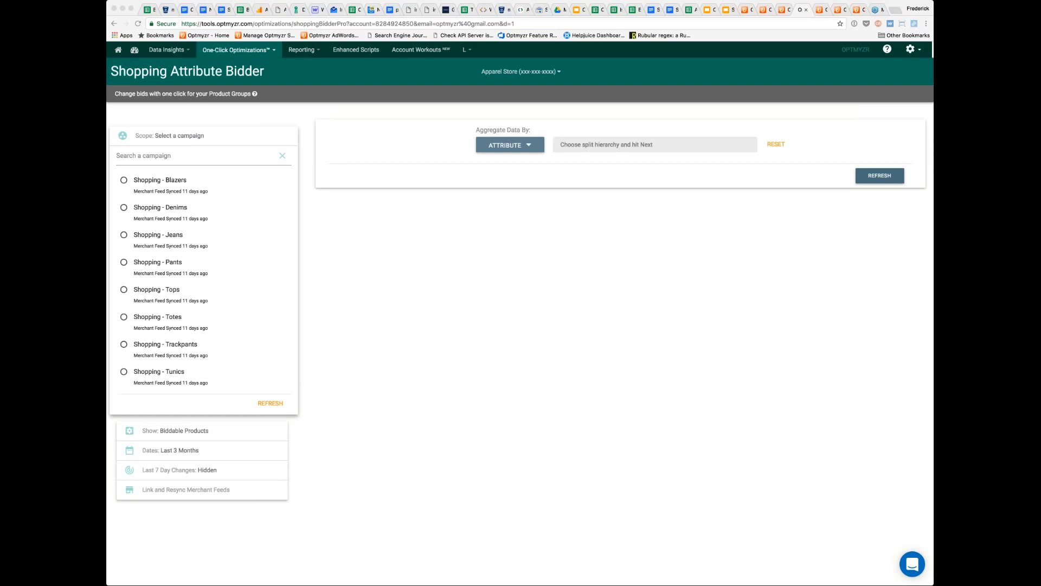
left_click(772, 12)
left_click(743, 11)
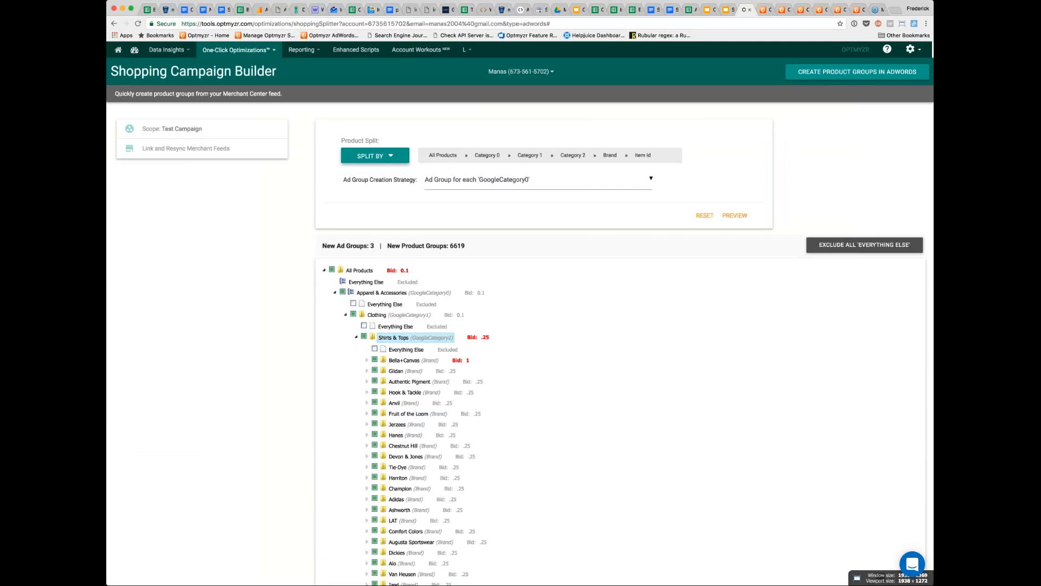
left_click(374, 156)
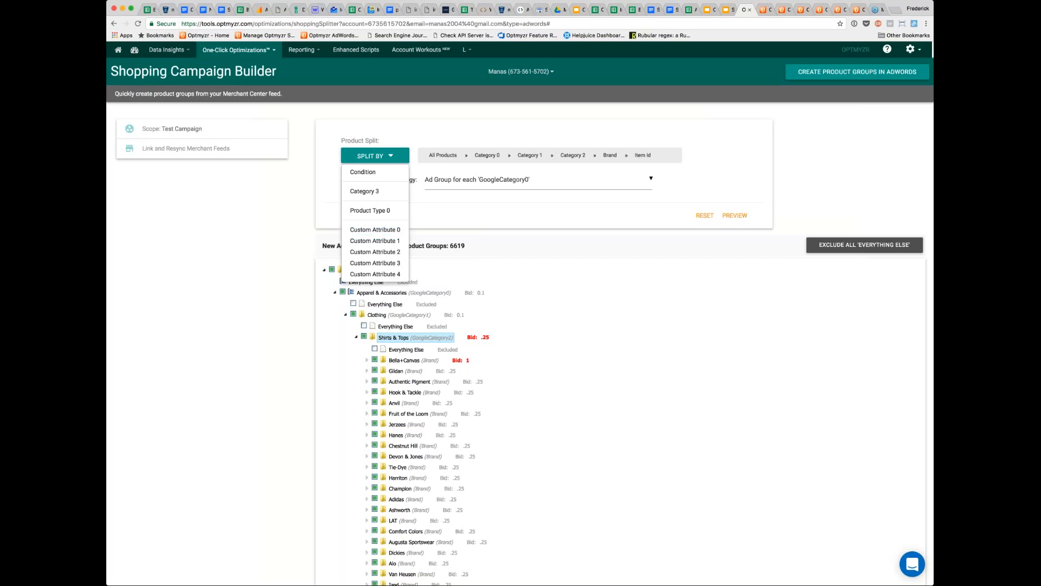
- Revisit the Shopping Refresher Pro page for the Shopping 3 campaign and return to the Shopping Bidder
left_click(764, 9)
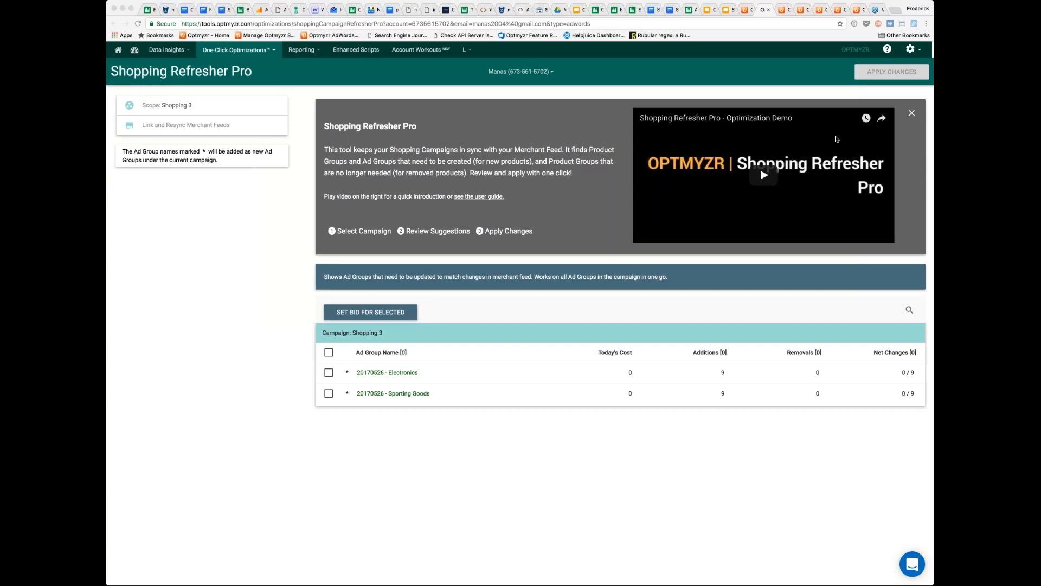
left_click(781, 11)
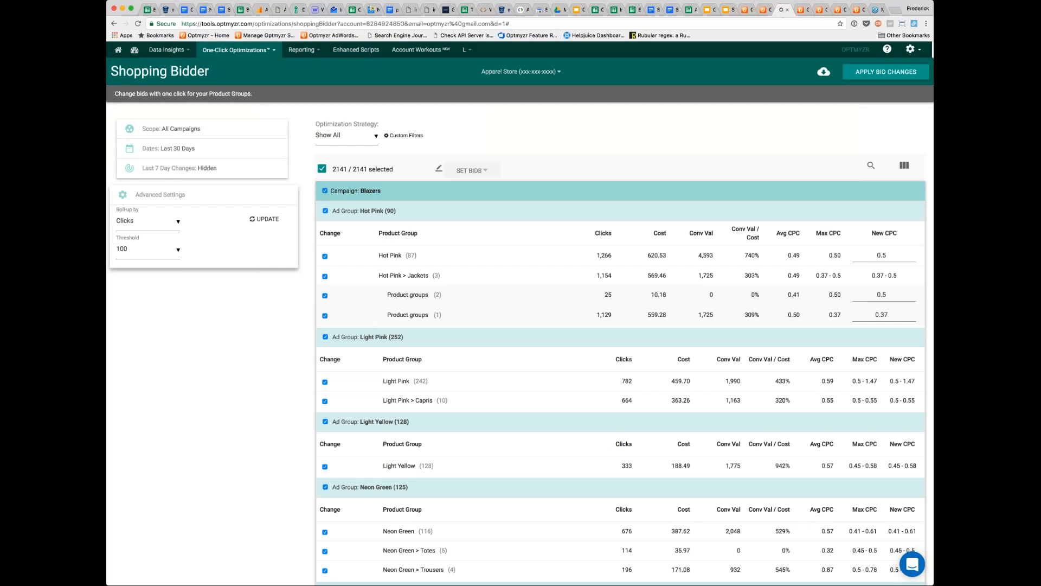
- Go past the Shopping Attribute Bidder to the Rule Engine page and open the instant recipes for adding a recipe
left_click(801, 10)
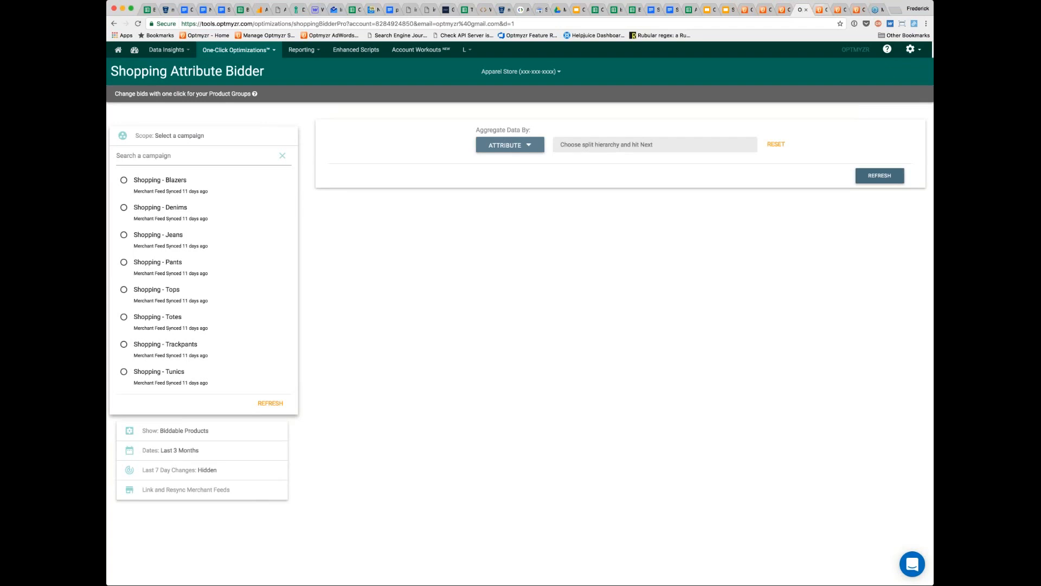
key("ctrl+Tab")
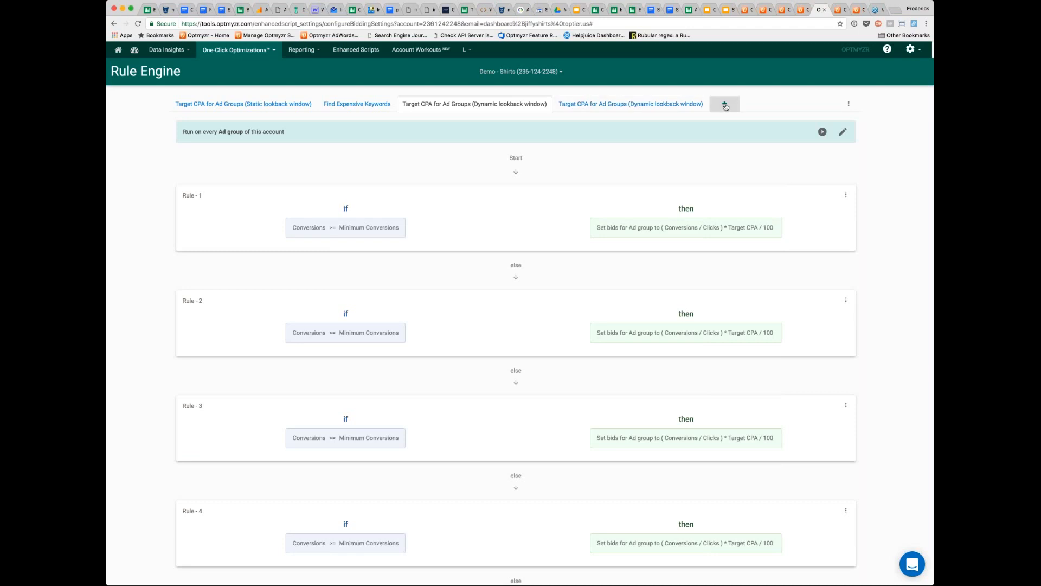
left_click(239, 49)
left_click(726, 107)
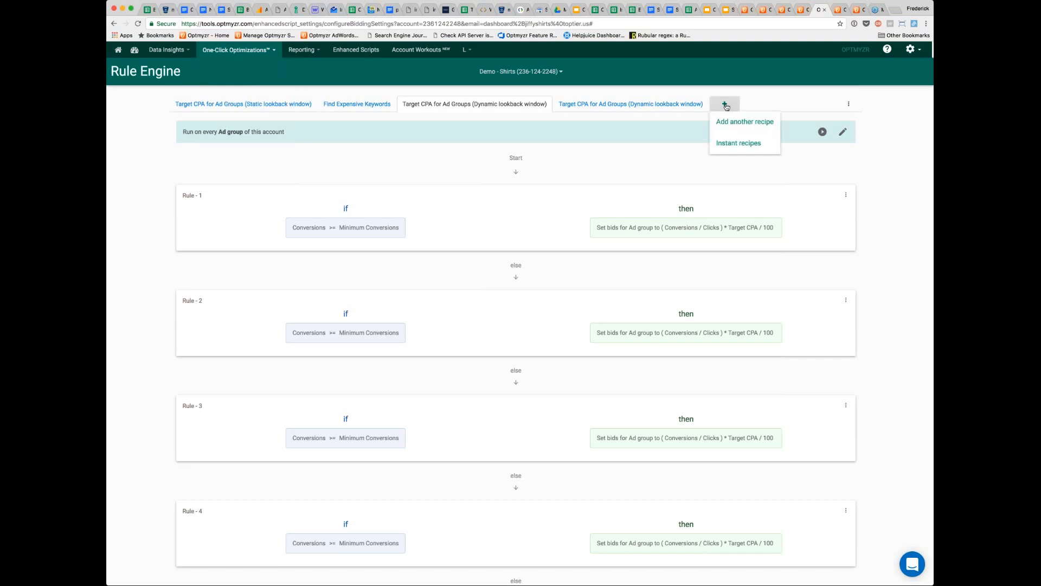
left_click(732, 143)
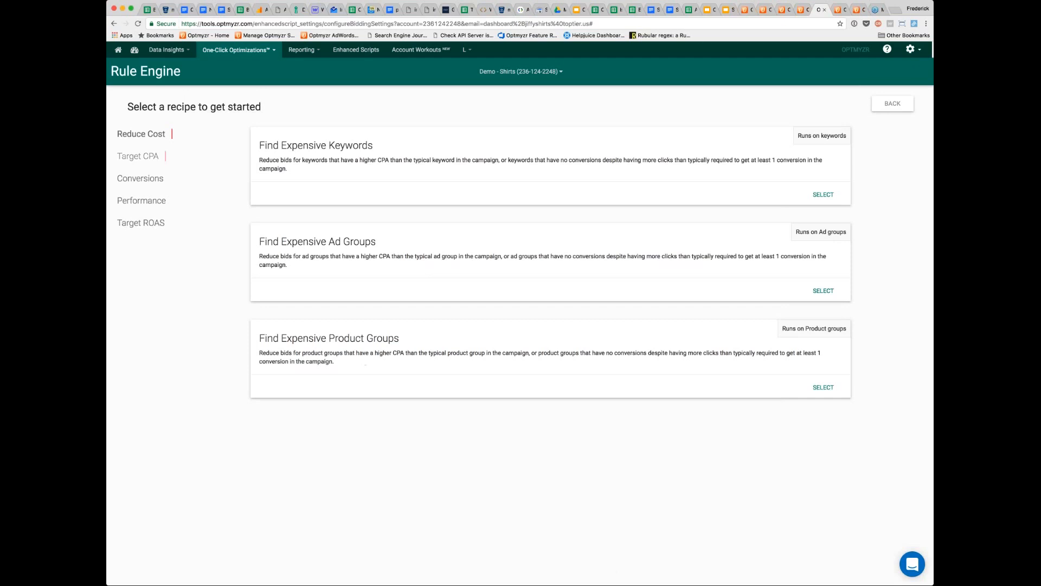
- Choose the Target ROAS for Product Groups (Dynamic Lookback Window) recipe from the Target ROAS recipes
left_click(146, 226)
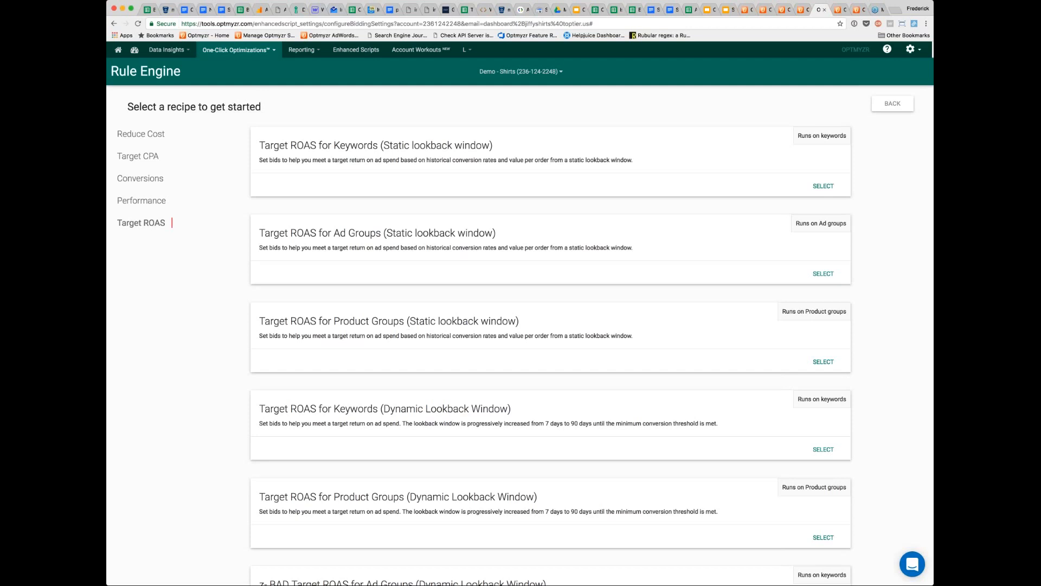
scroll(641, 444, "down", 1)
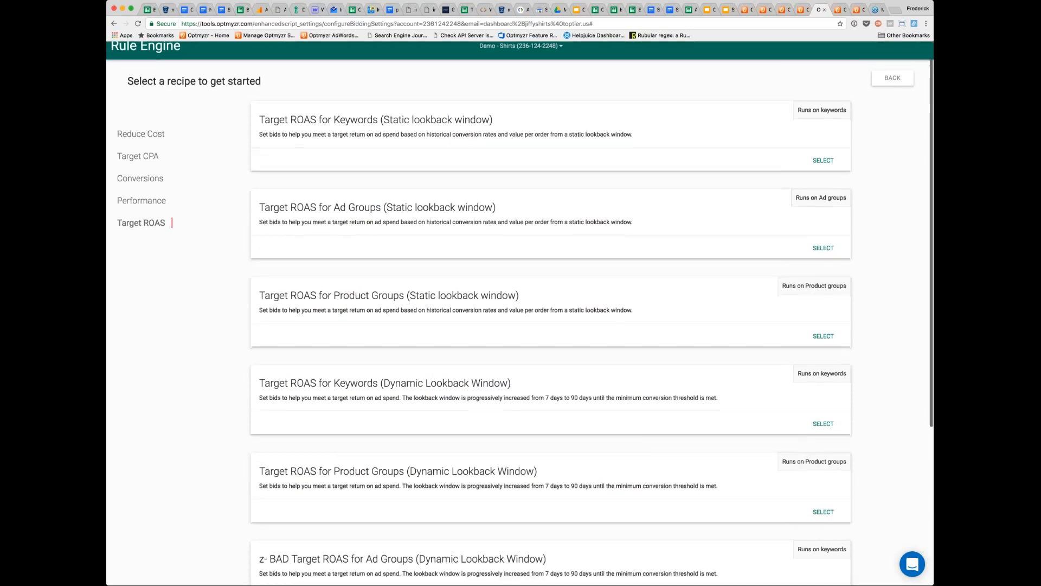
left_click(823, 511)
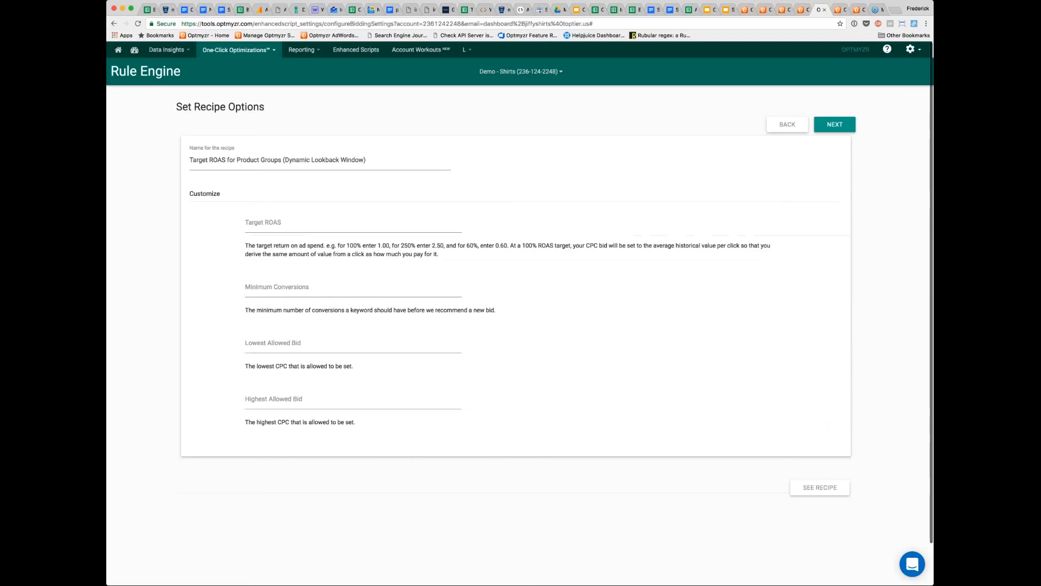
- Create the recipe with target ROAS 2, minimum conversions 3, lowest allowed bid .1 and highest allowed bid 10
left_click(275, 224)
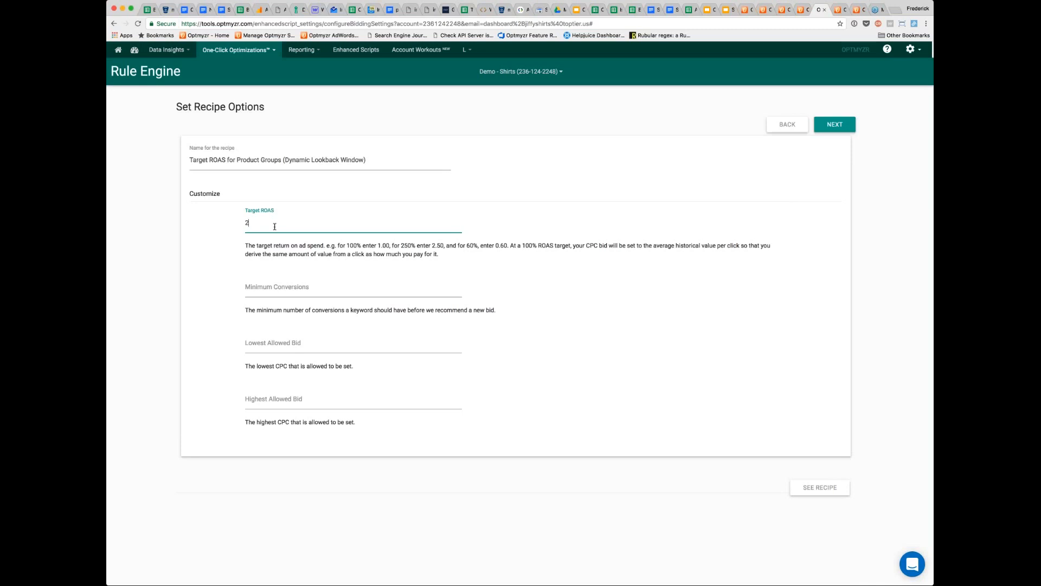
left_click(263, 286)
type("3")
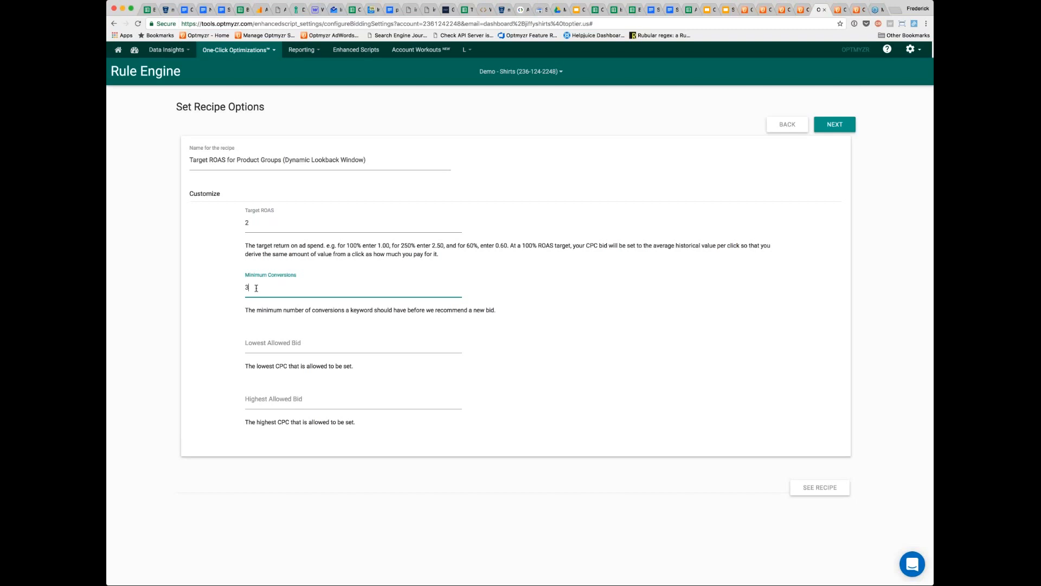
left_click(266, 342)
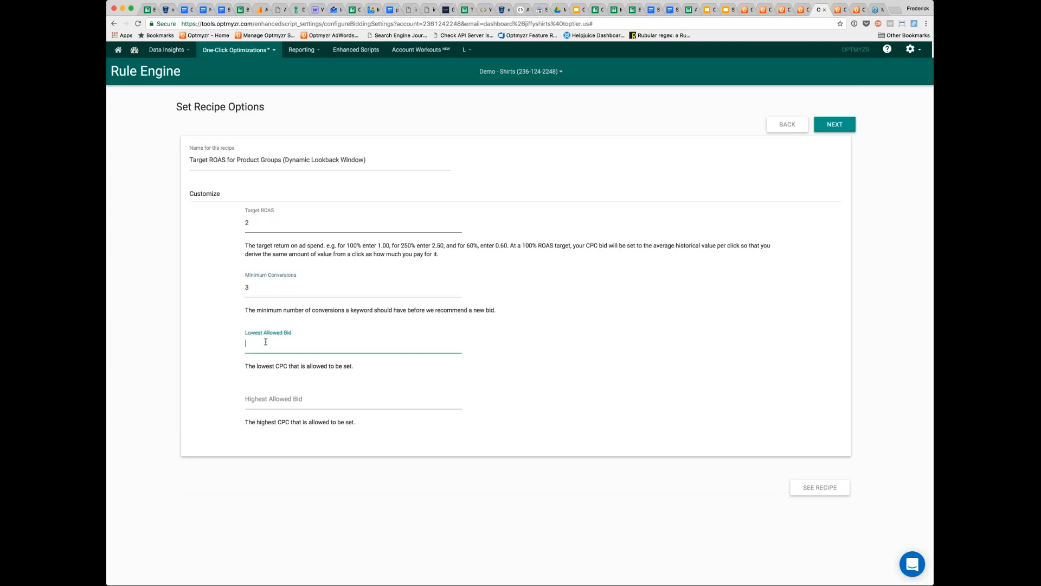
type(".1")
key("Tab")
type("10")
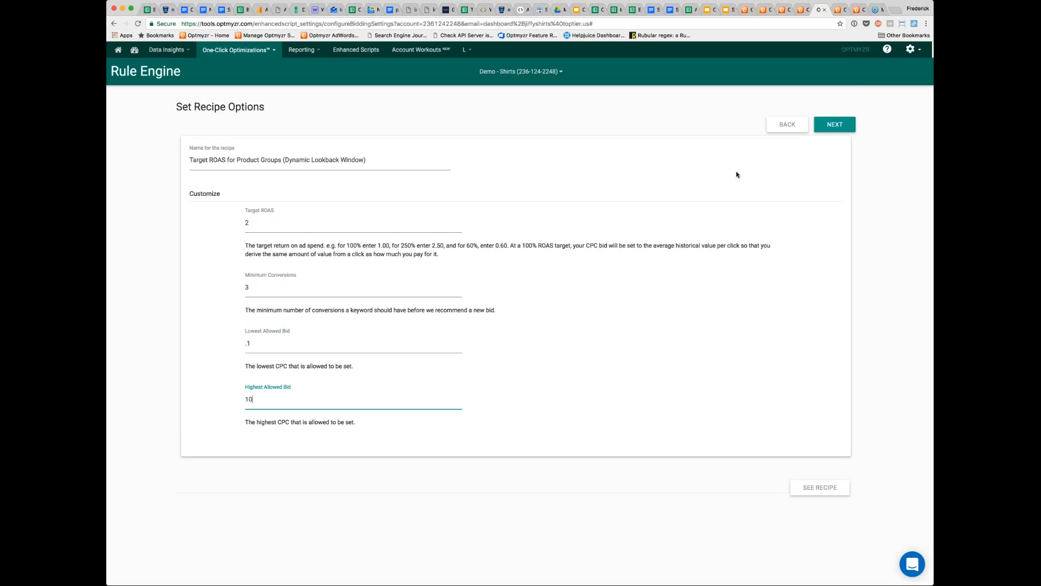
left_click(827, 130)
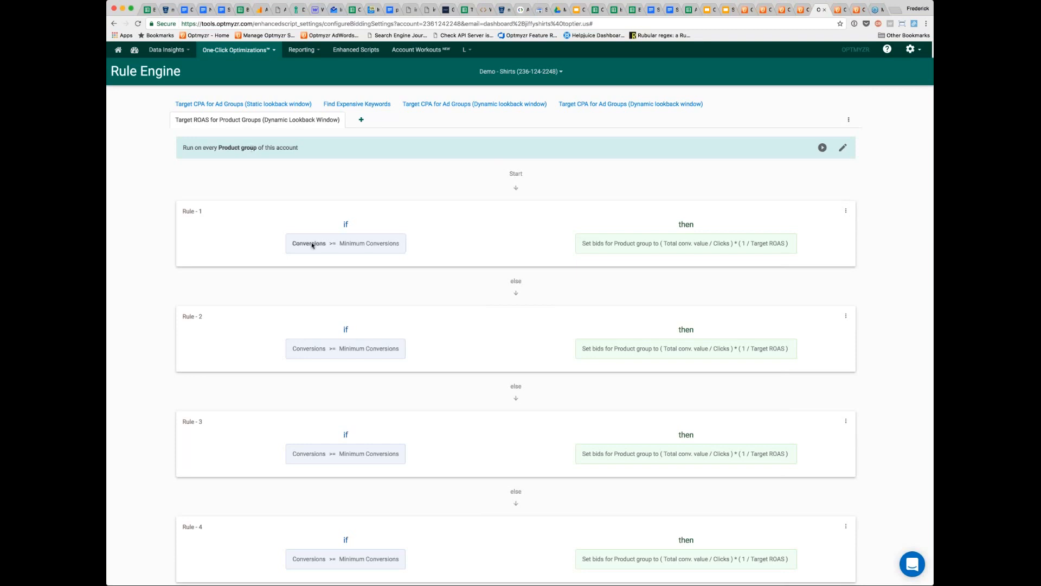
- Examine the lookback date ranges behind the conversion conditions of the new recipe's rules, from Rule 1 to Rule 5
mouse_move(313, 245)
mouse_move(684, 244)
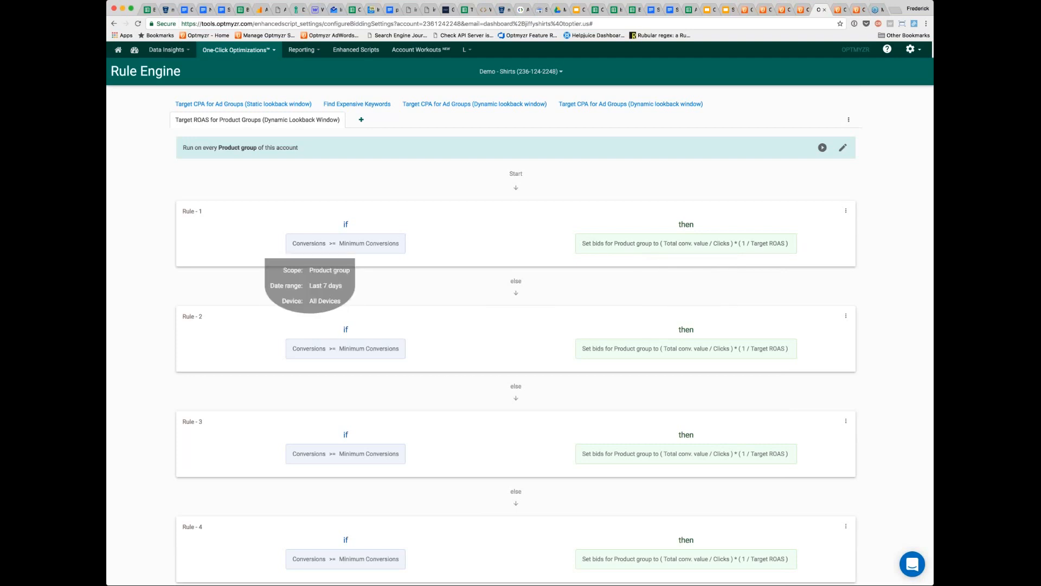
mouse_move(316, 350)
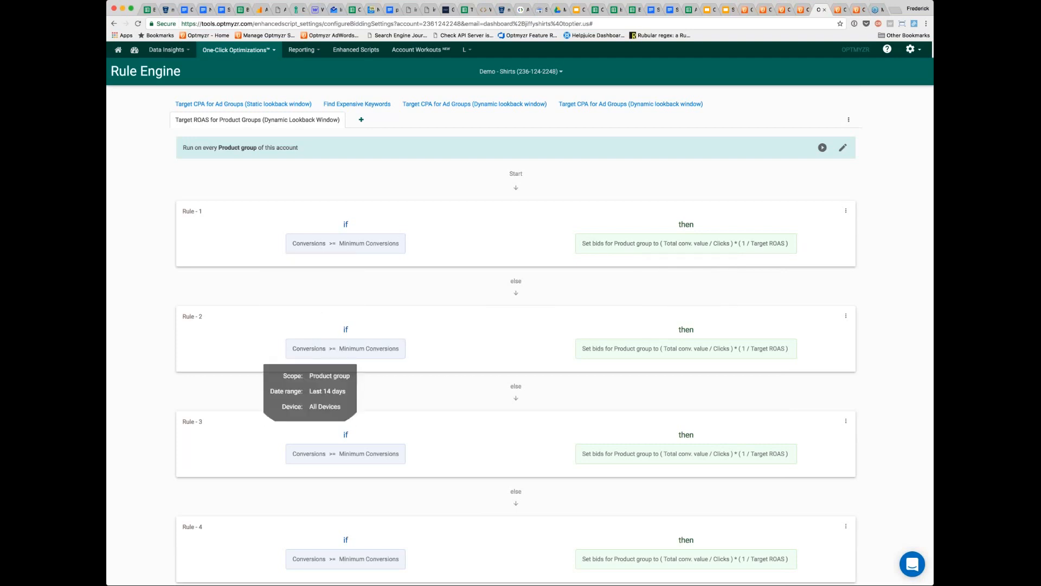
mouse_move(309, 454)
scroll(309, 453, "down", 3)
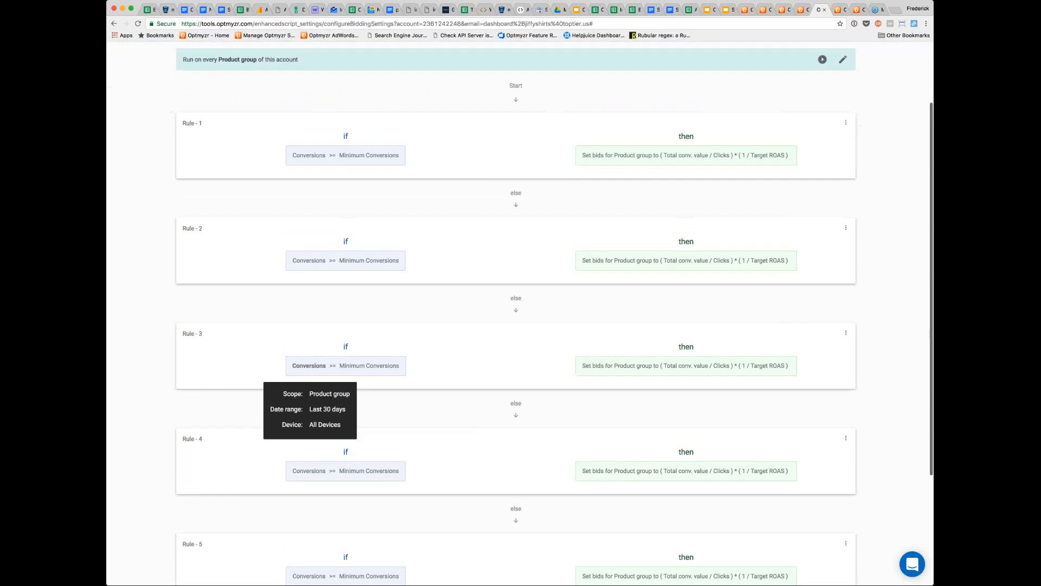
scroll(309, 477, "down", 3)
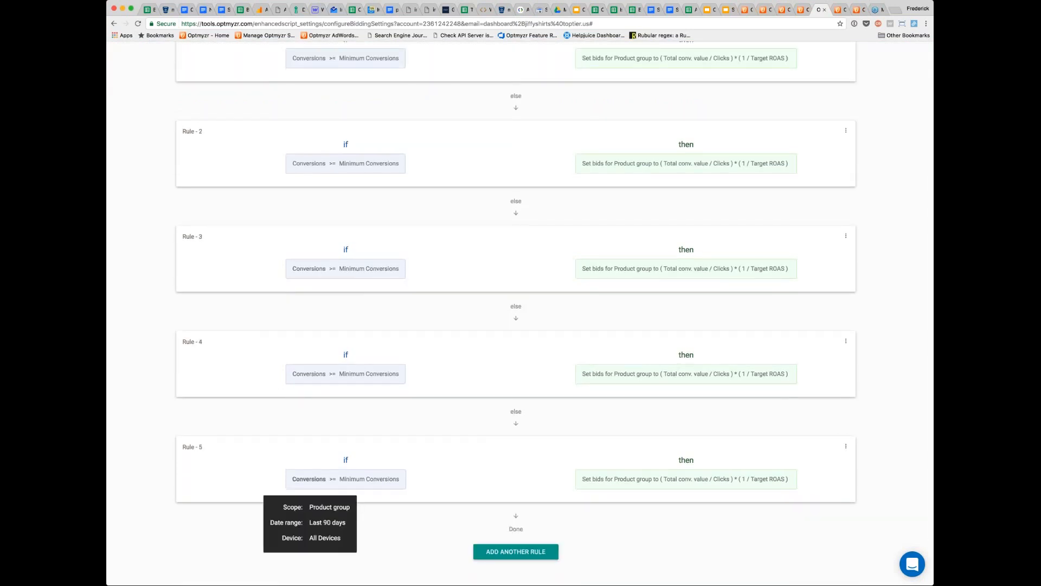
- Edit Rule 5 so its Conversions condition uses the Last 240 days date range, and finish the rule
left_click(846, 446)
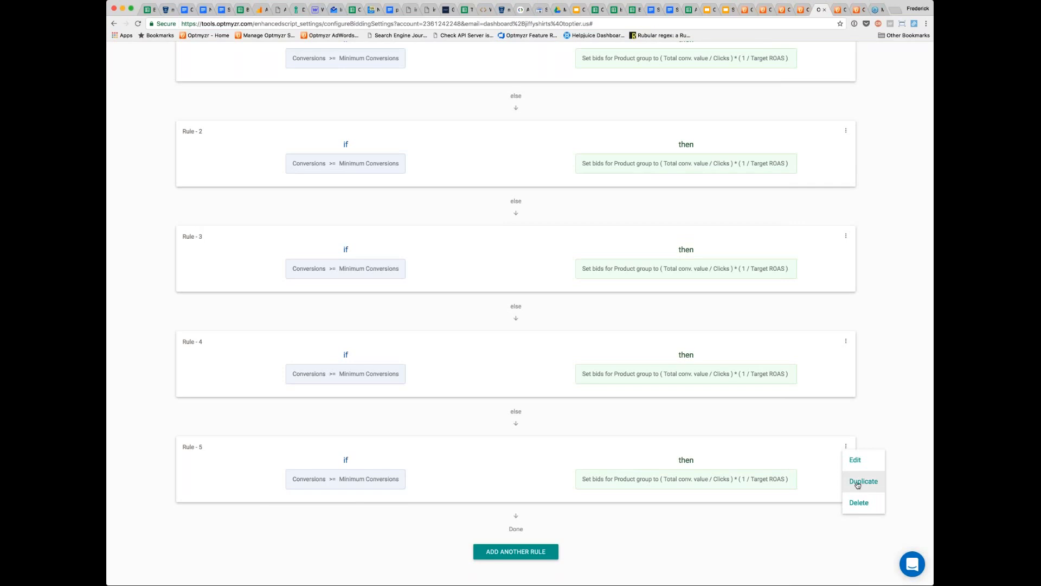
left_click(819, 471)
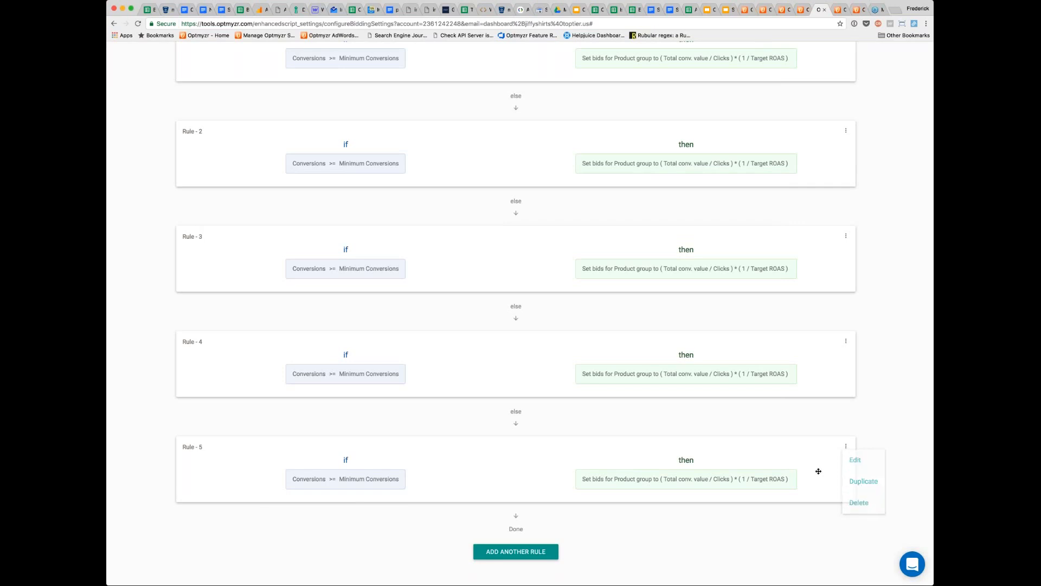
left_click(845, 447)
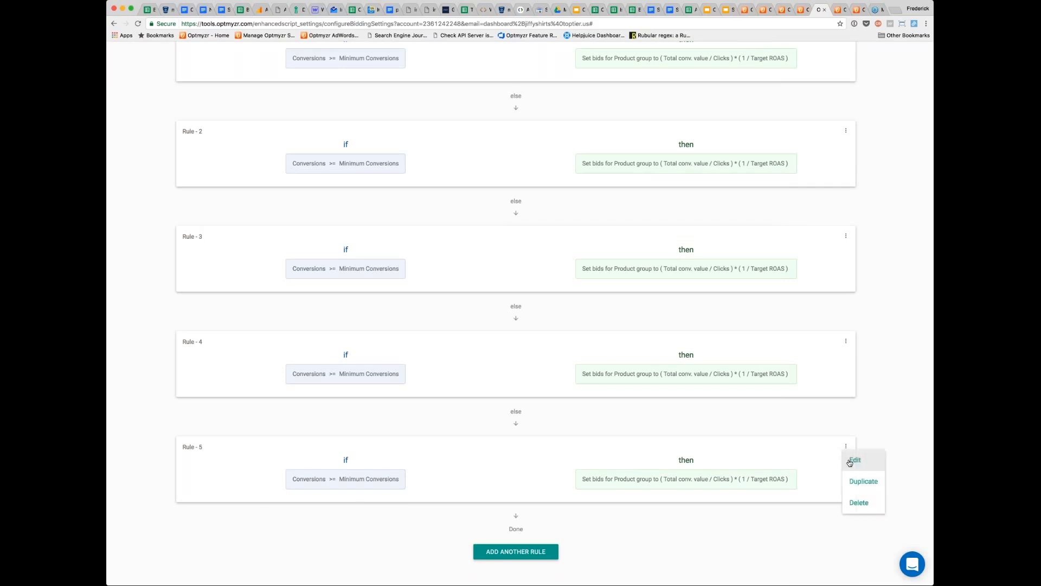
left_click(849, 461)
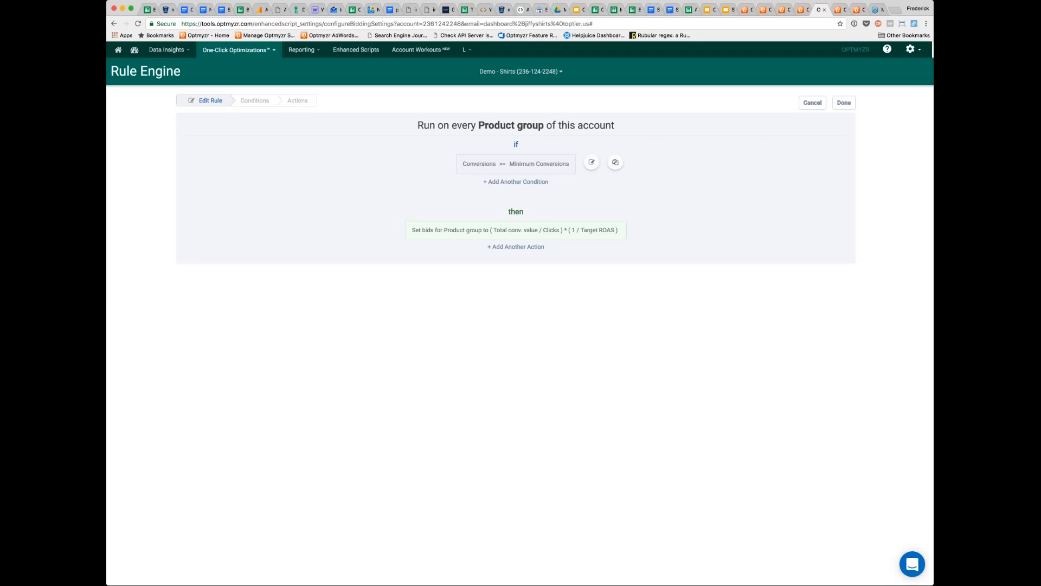
left_click(591, 164)
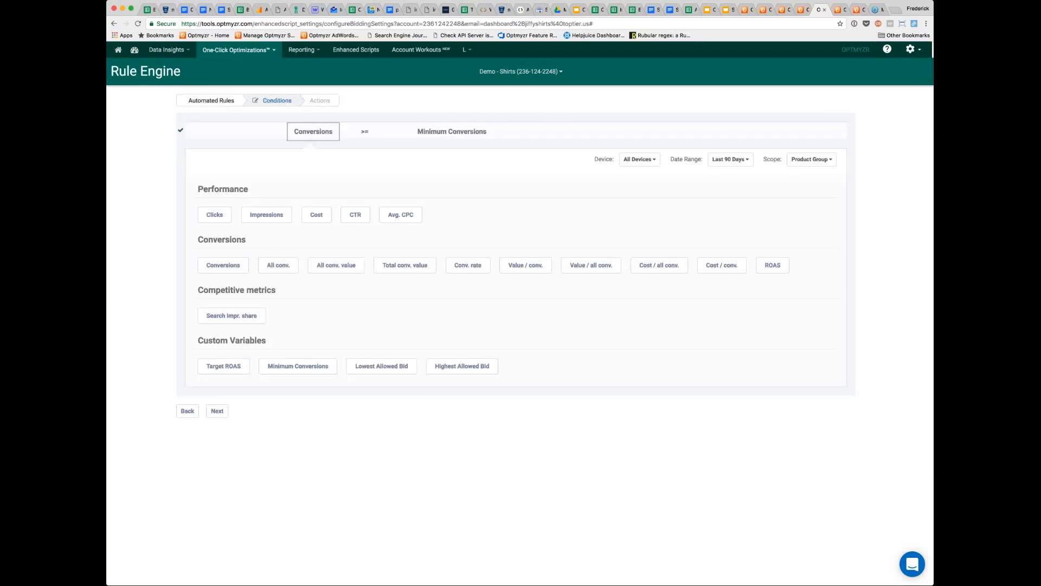
left_click(746, 163)
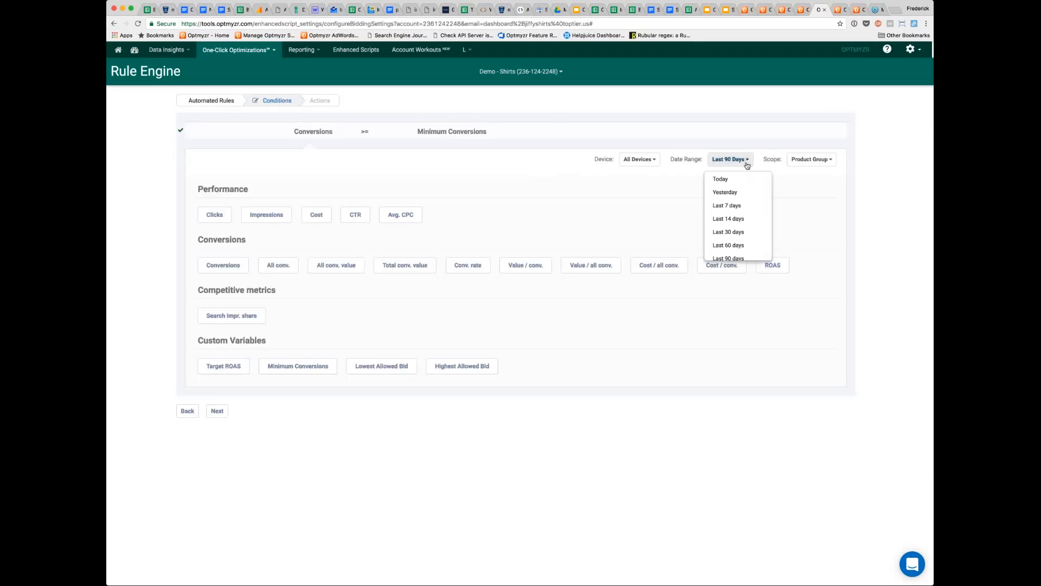
scroll(737, 212, "down", 5)
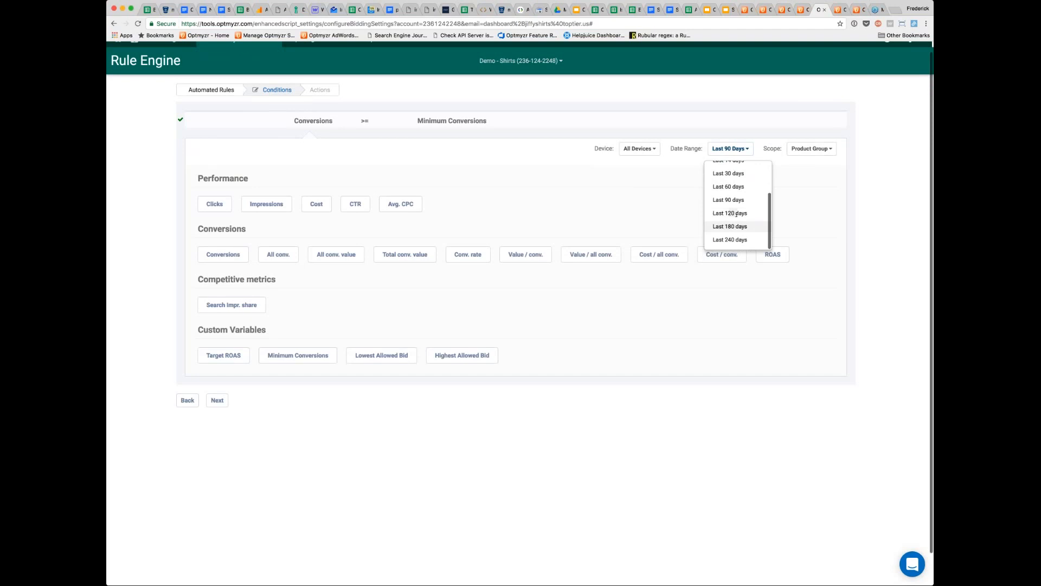
left_click(732, 239)
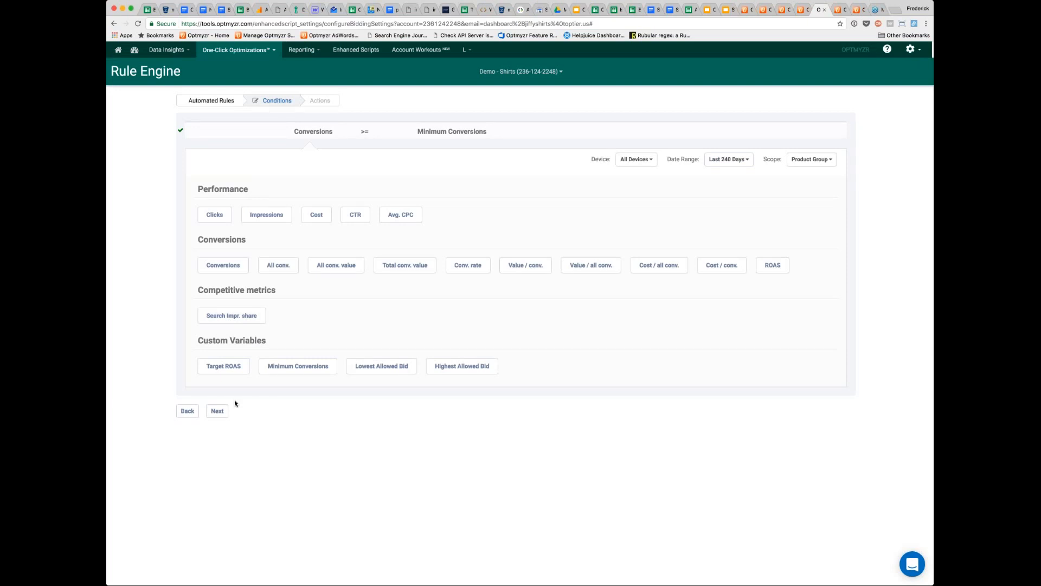
left_click(187, 410)
left_click(625, 133)
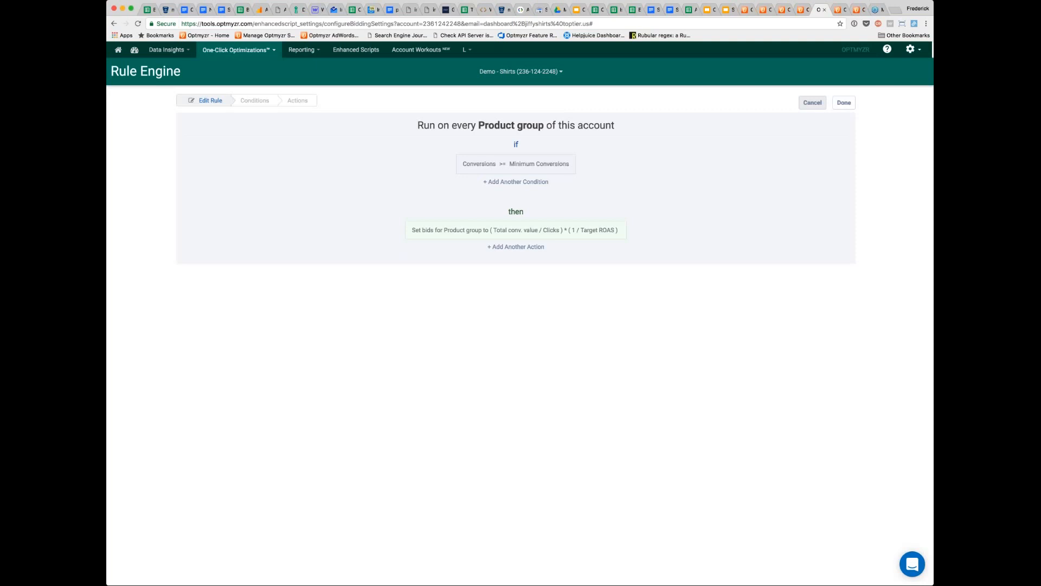
left_click(844, 102)
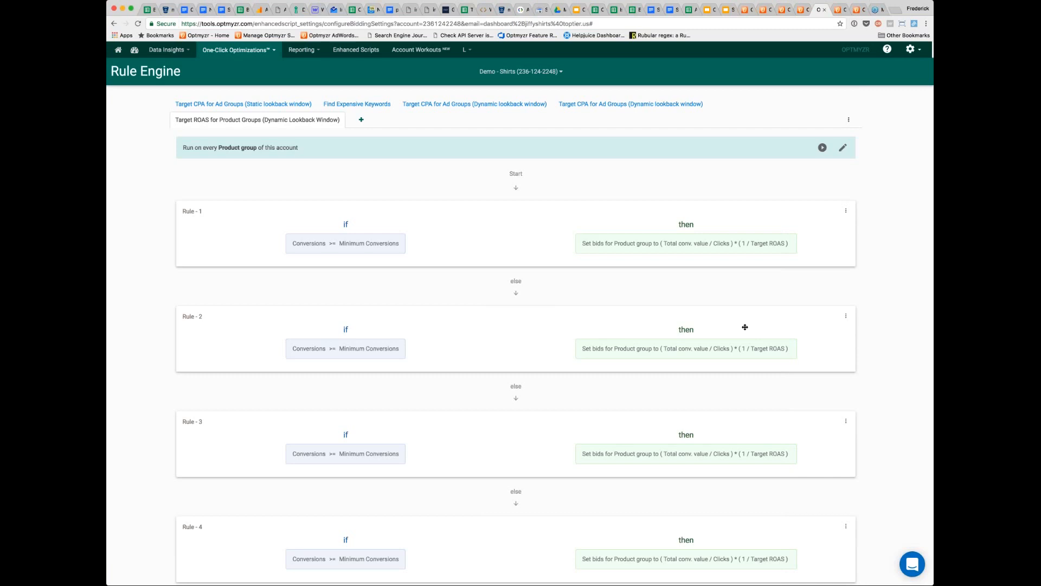
- Check the recipe's run options, and review the suggestions page for Target CPA for Ad Groups (Dynamic lookback window)
left_click(822, 150)
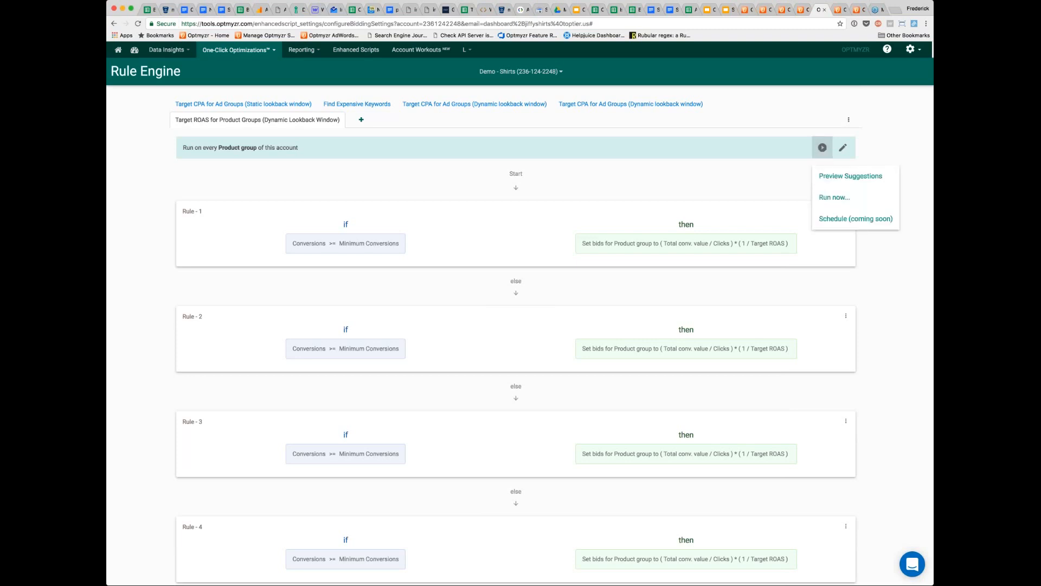
left_click(874, 179)
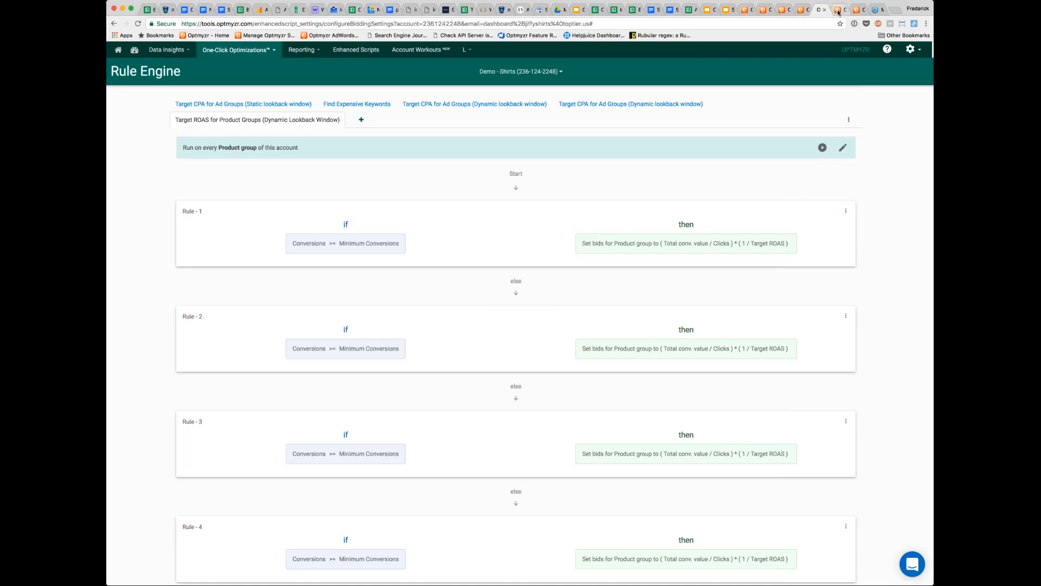
left_click(838, 9)
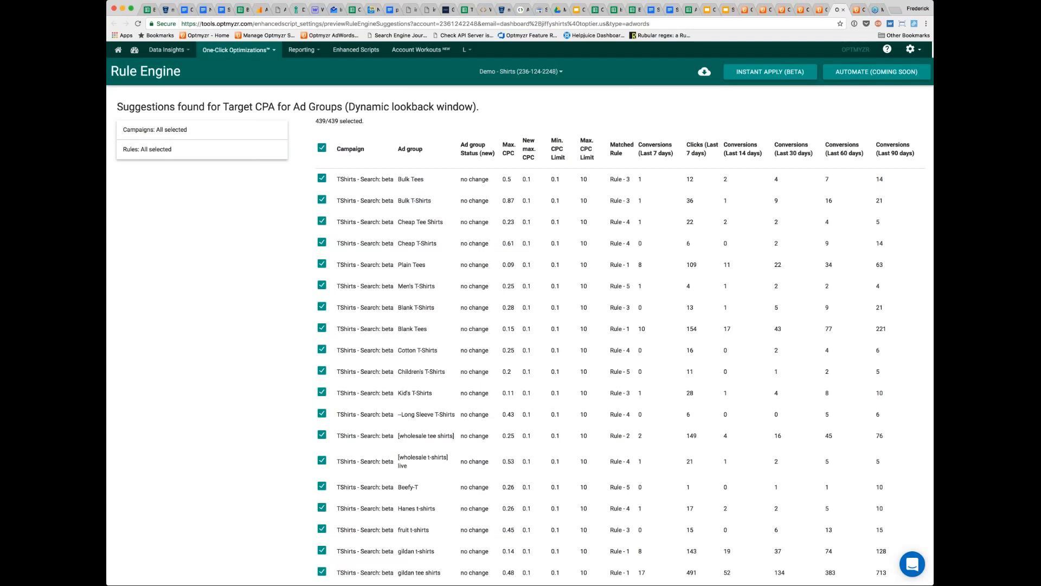
scroll(520, 325, "down", 1)
scroll(519, 326, "down", 4)
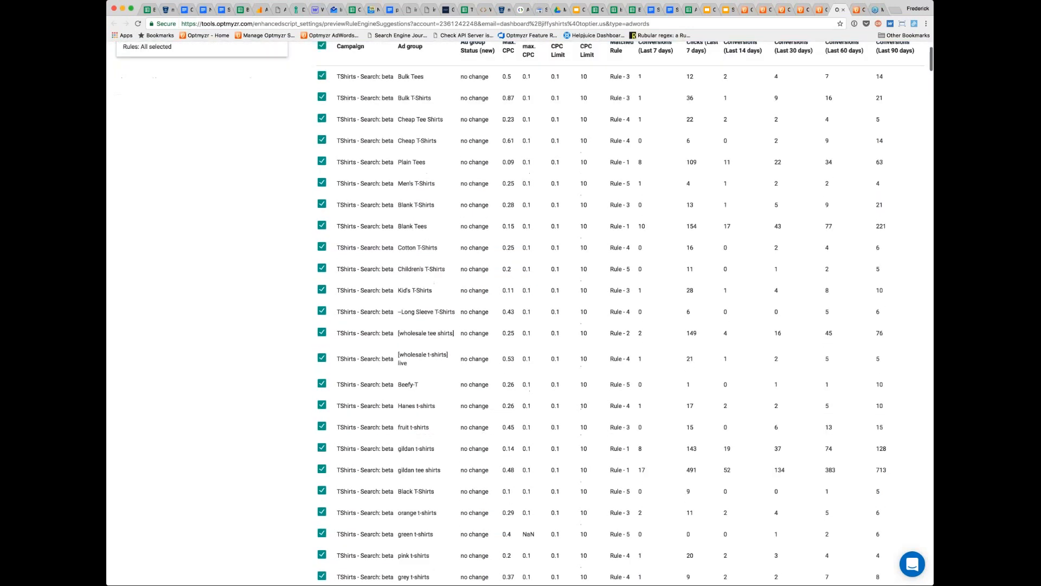
scroll(520, 326, "down", 6)
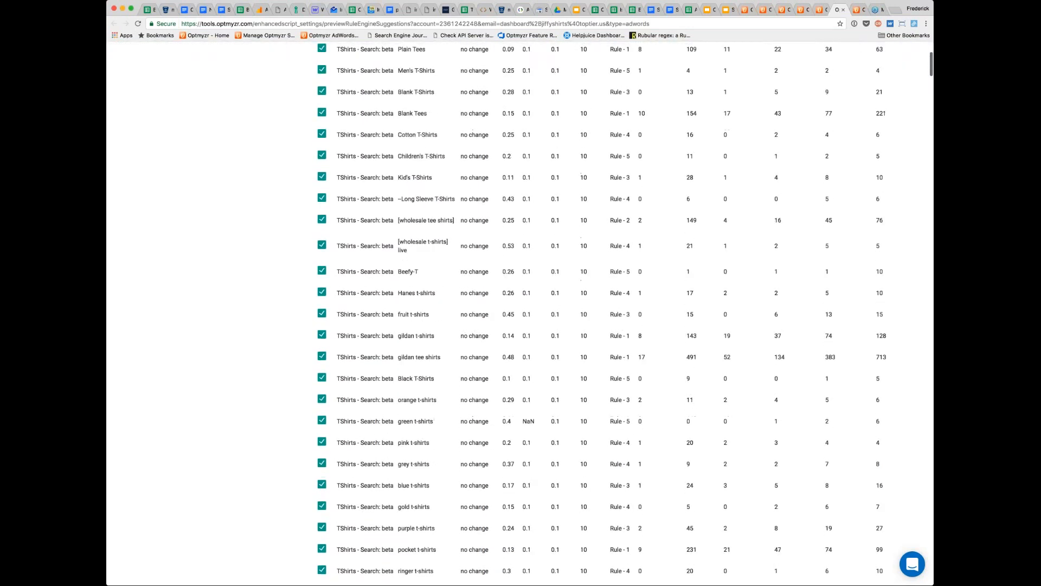
scroll(520, 326, "up", 11)
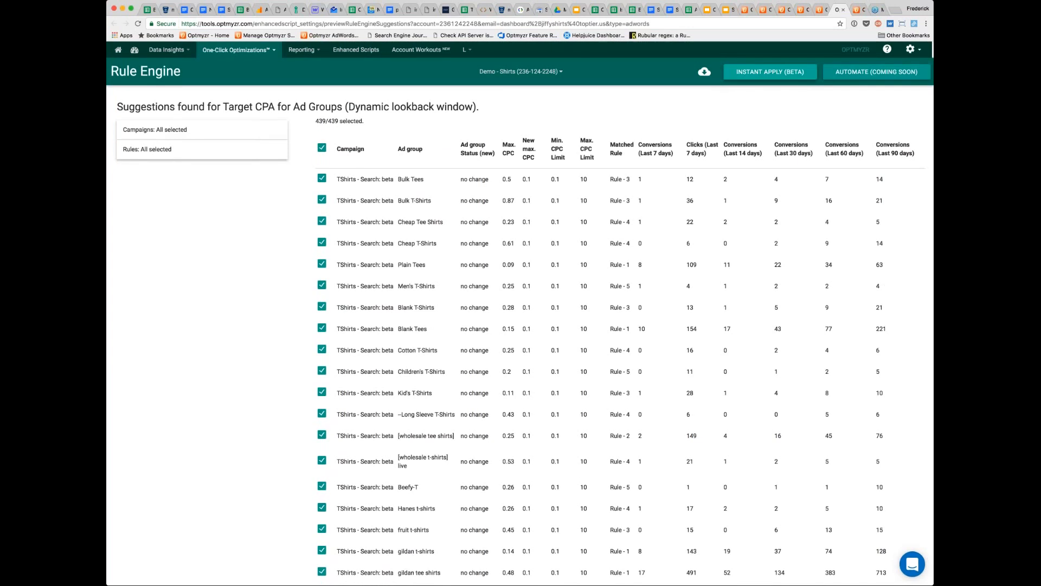
- Filter the suggestions to only the TShirts - Search: beta campaign
left_click(144, 134)
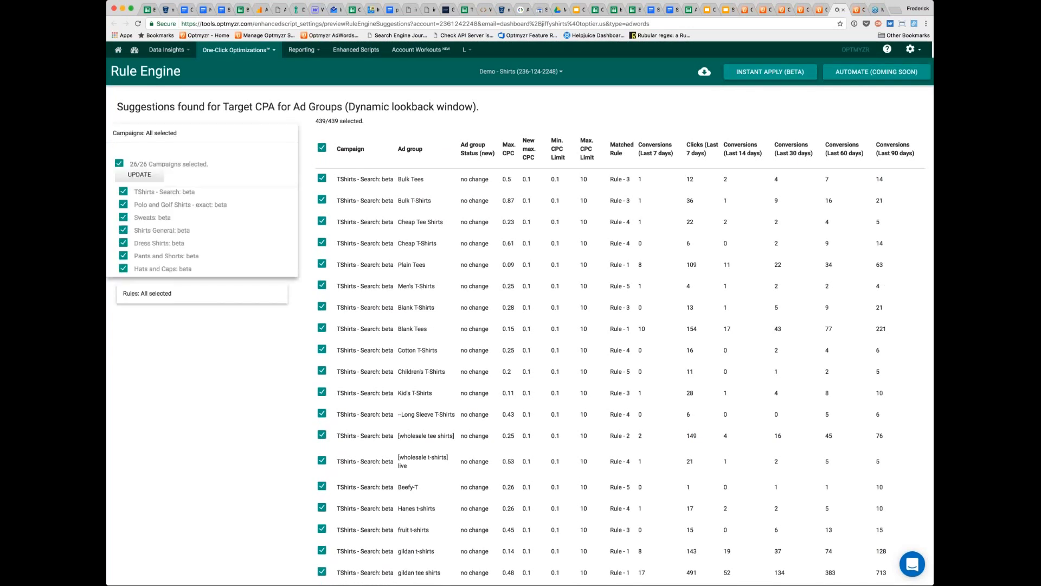
left_click(119, 163)
left_click(124, 191)
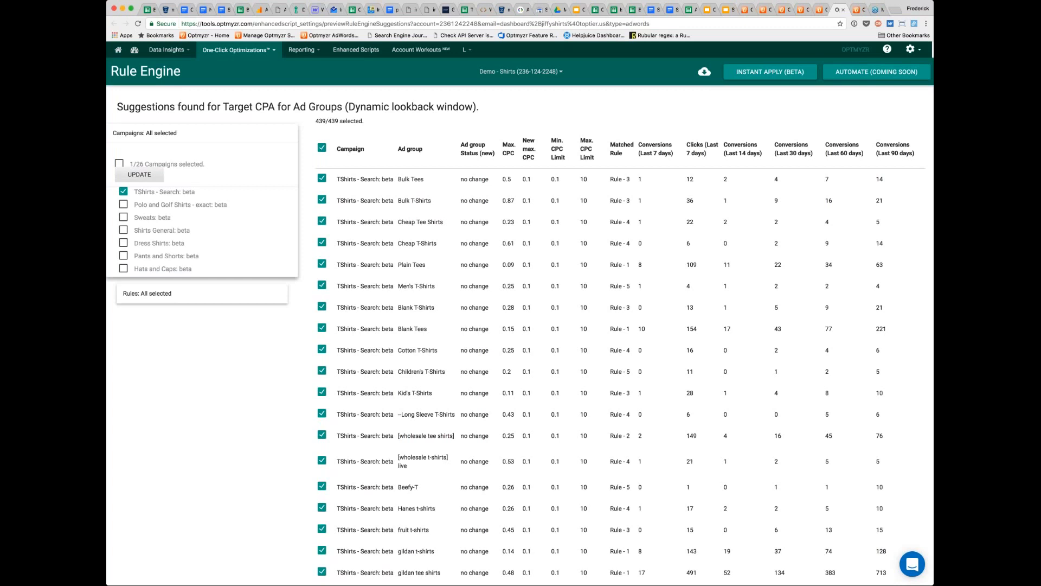
left_click(139, 174)
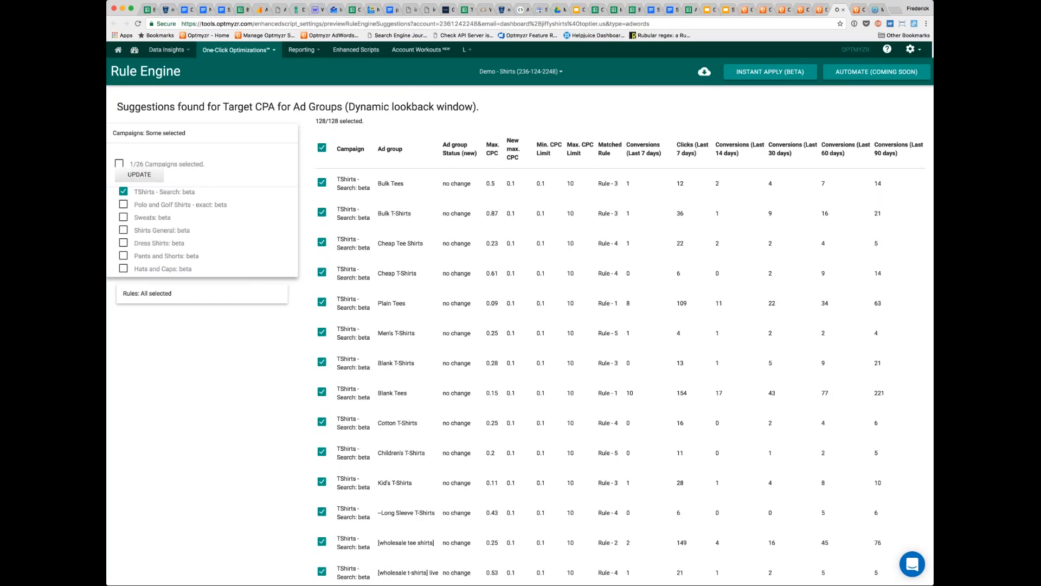
- Exclude the Rule - 3 matches from the suggestions and update the list
left_click(184, 296)
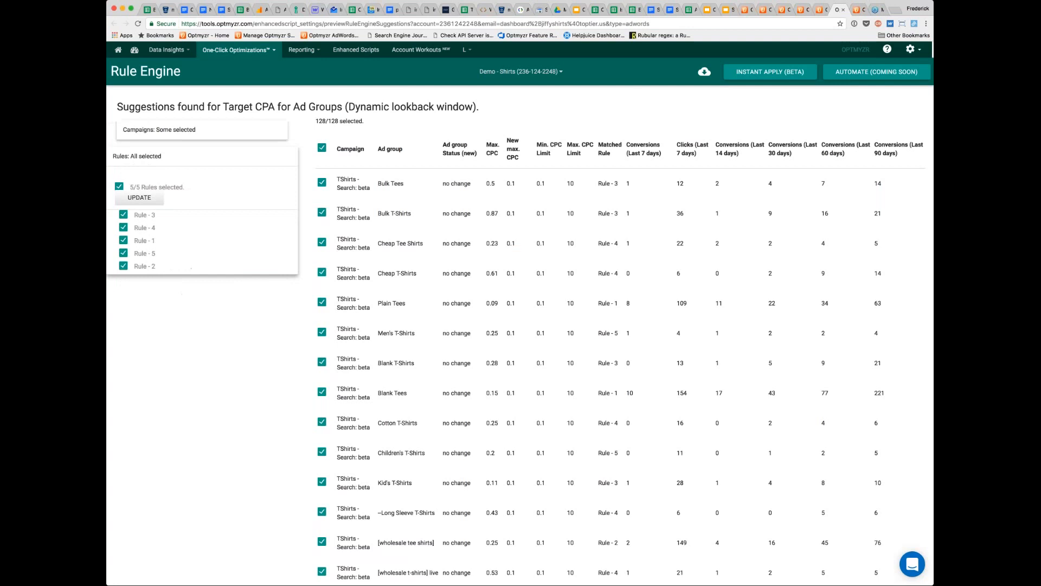
left_click(124, 216)
left_click(142, 198)
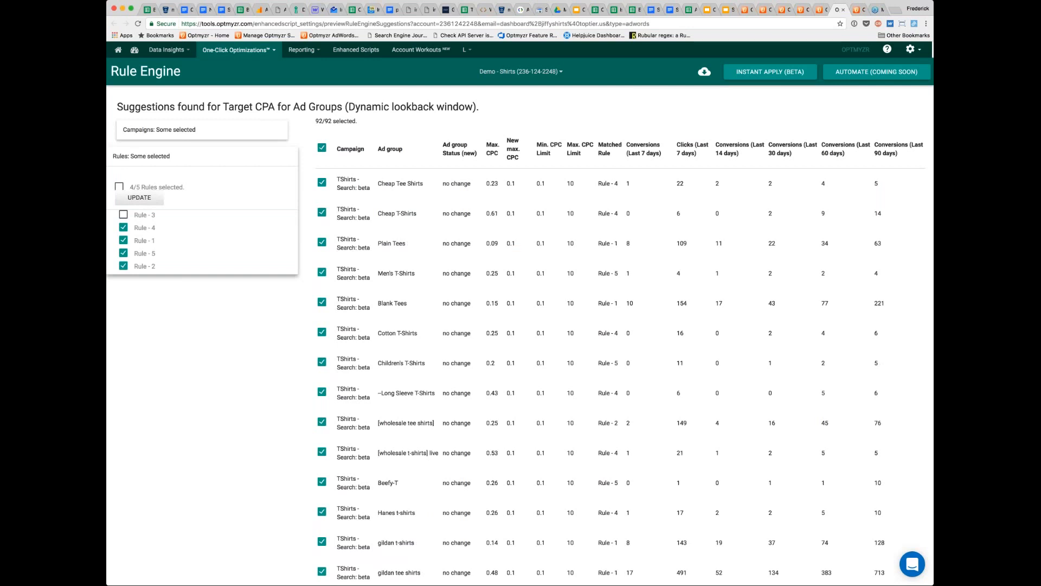
left_click(185, 156)
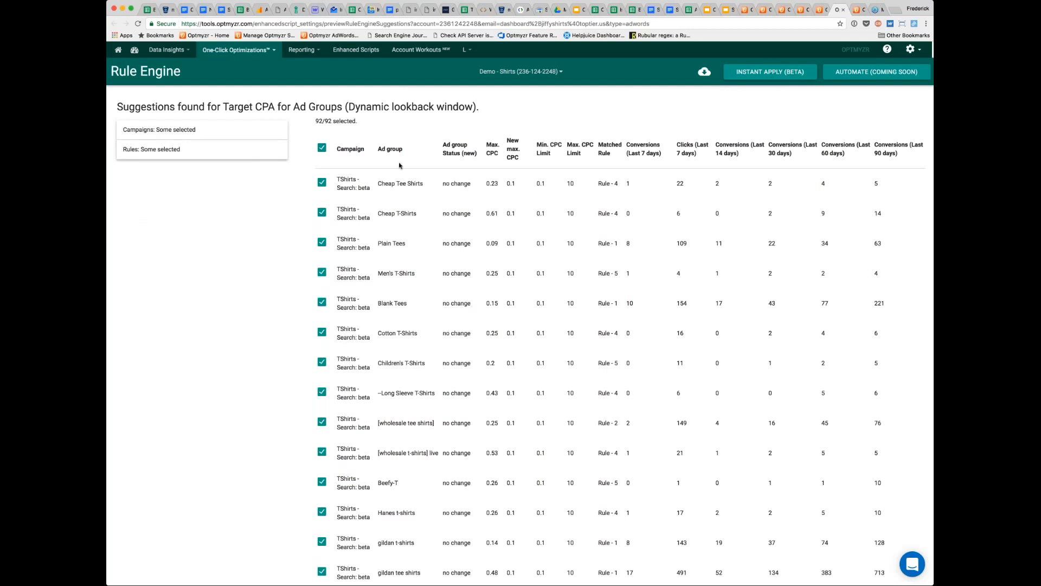
left_click(815, 13)
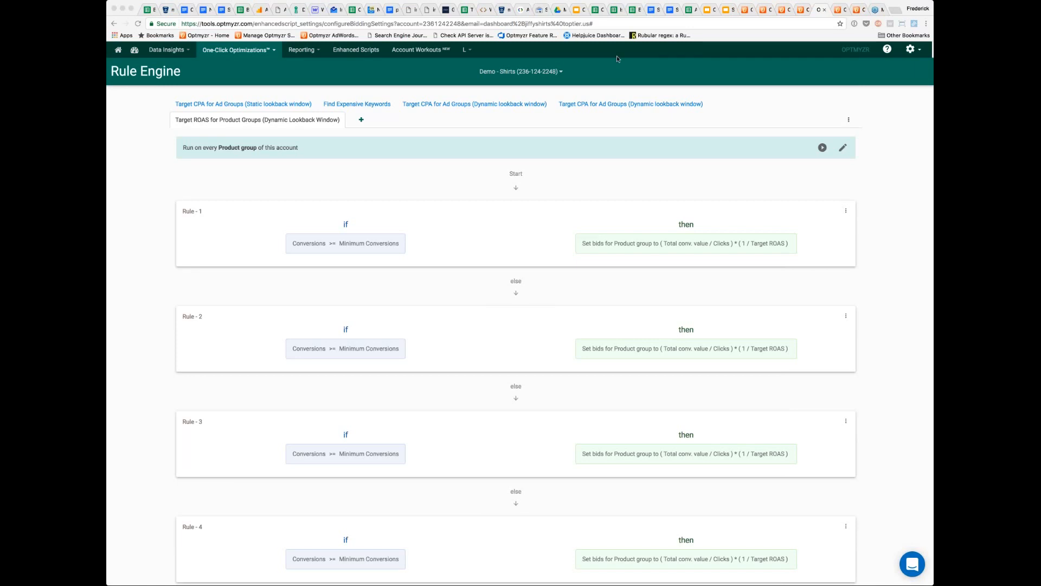
left_click(793, 10)
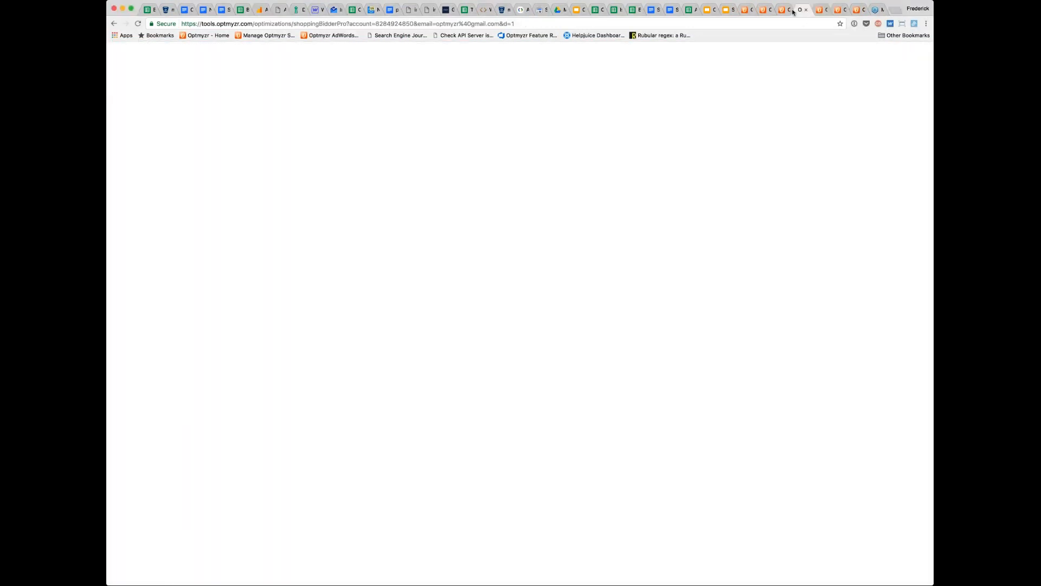
left_click(820, 10)
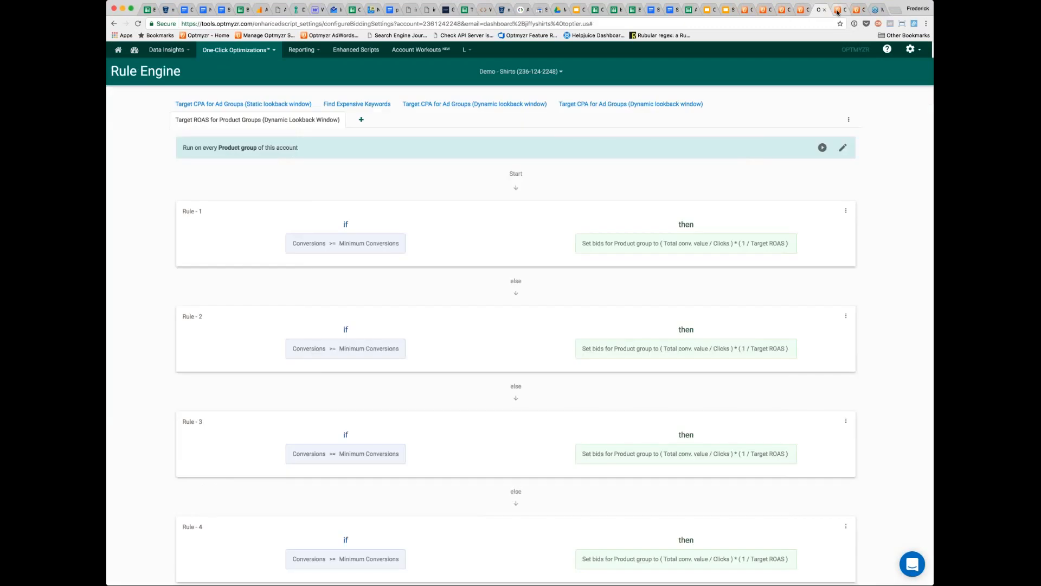
left_click(802, 11)
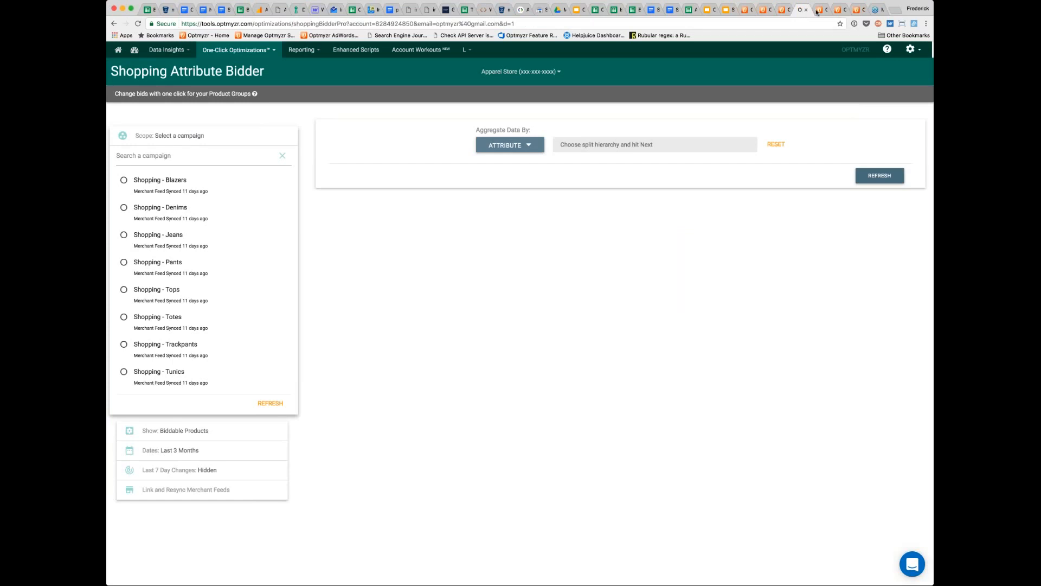
left_click(819, 10)
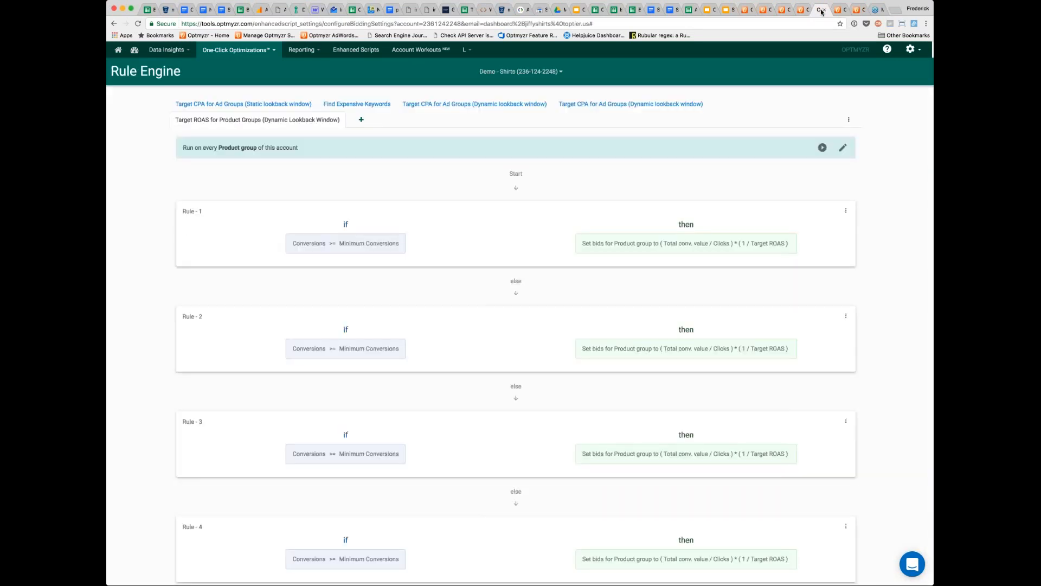
left_click(838, 11)
left_click(838, 11)
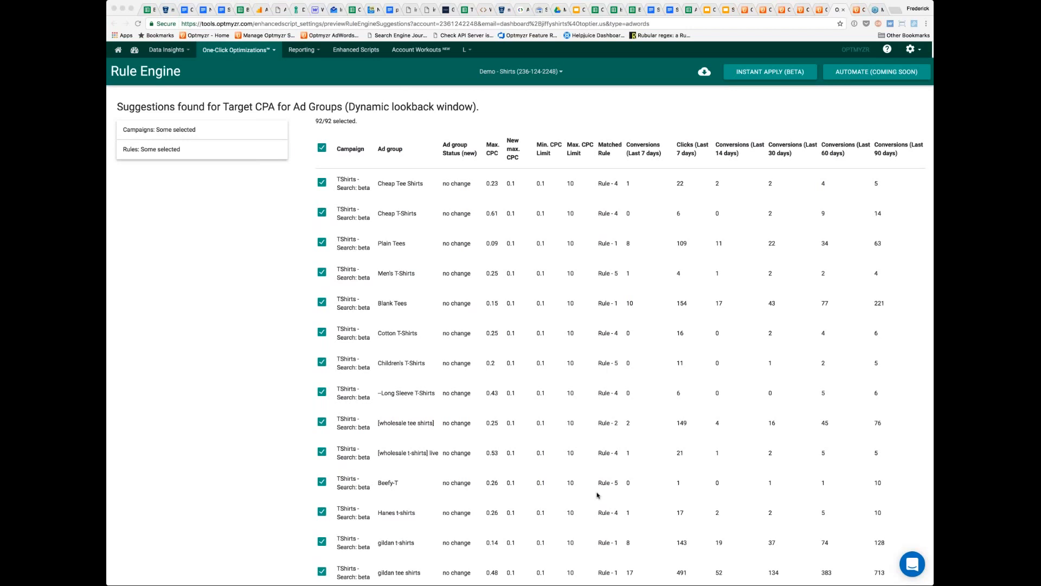
- Review the filtered ad group suggestions through to the end of the list, including the new ad group status values
scroll(597, 494, "down", 10)
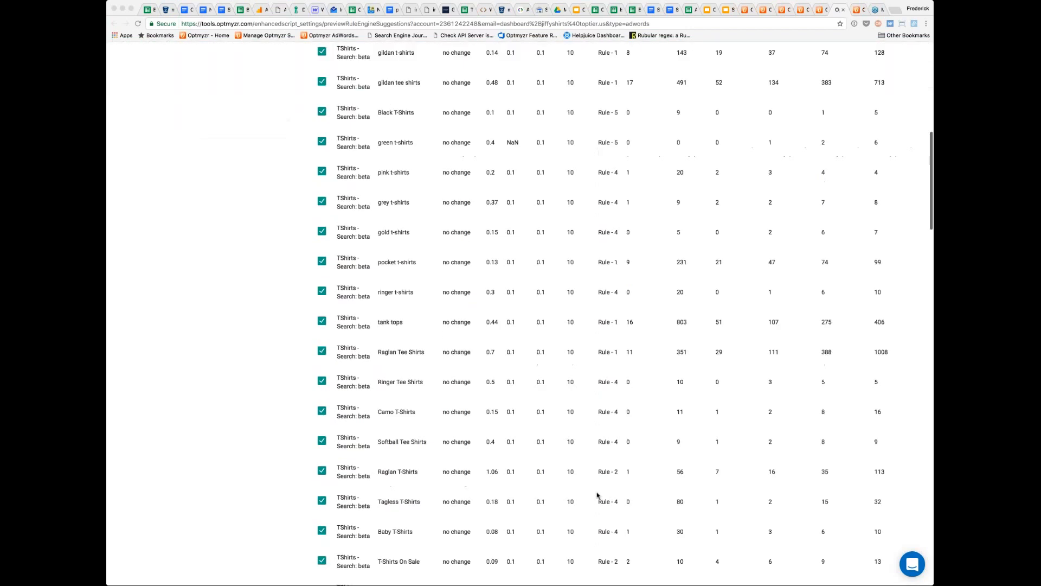
scroll(597, 494, "down", 10)
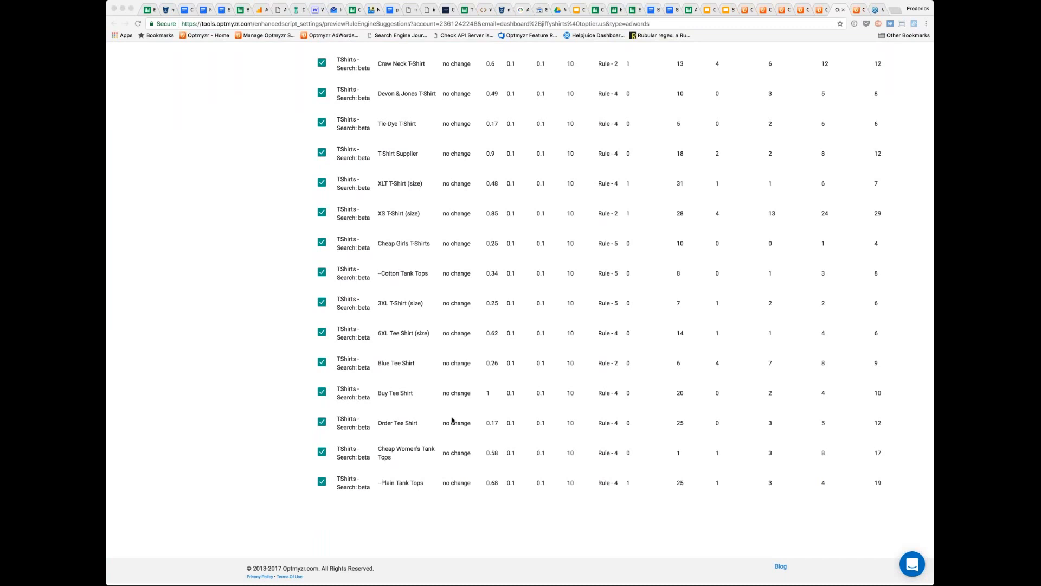
scroll(452, 421, "up", 5)
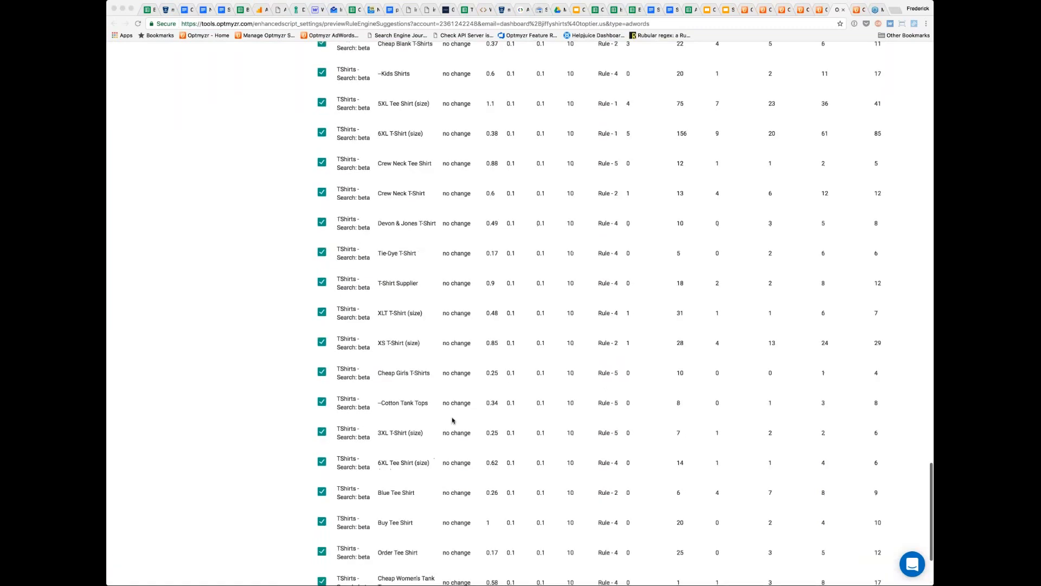
scroll(452, 420, "up", 20)
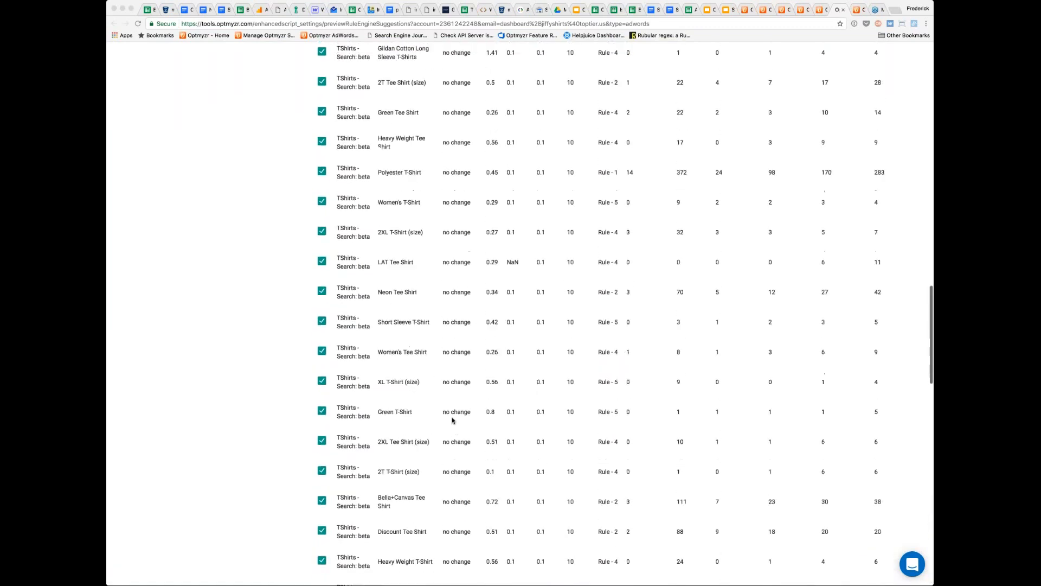
scroll(452, 420, "up", 10)
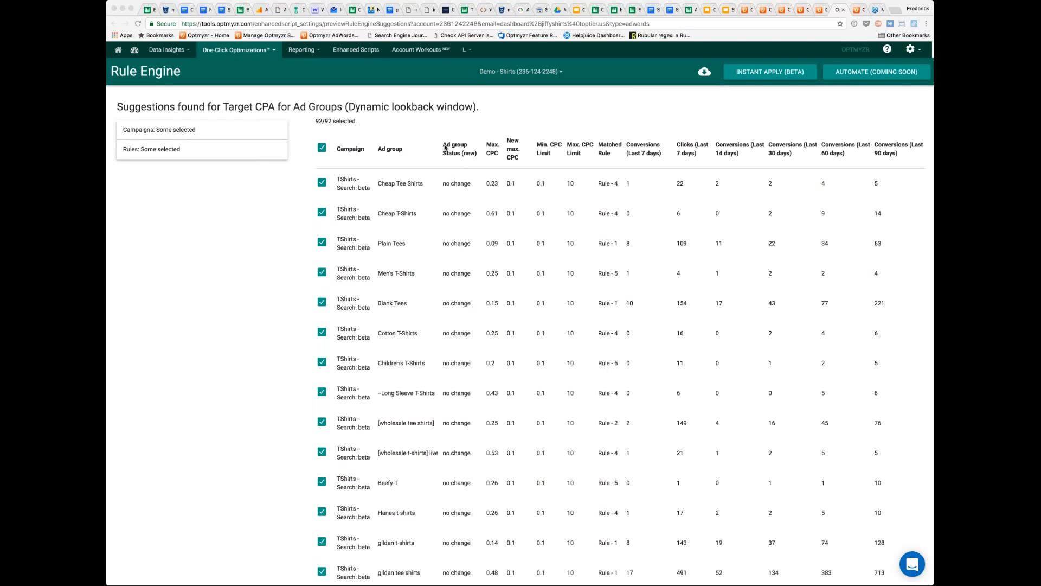
left_click_drag(442, 183, 470, 182)
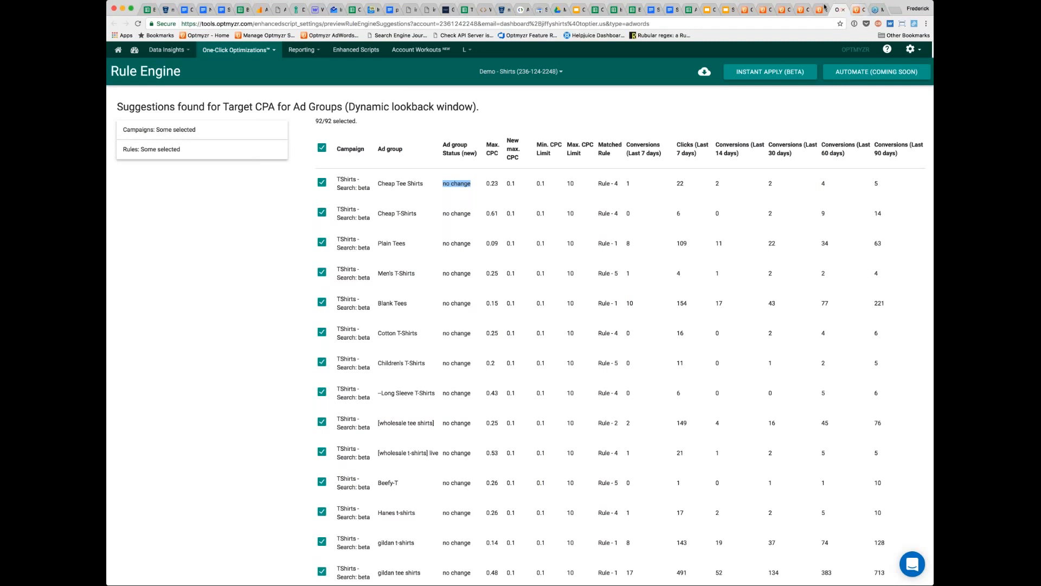
- Go to the Shopping Attribute Bidder and choose the Shopping - Tops campaign as its scope
left_click(801, 10)
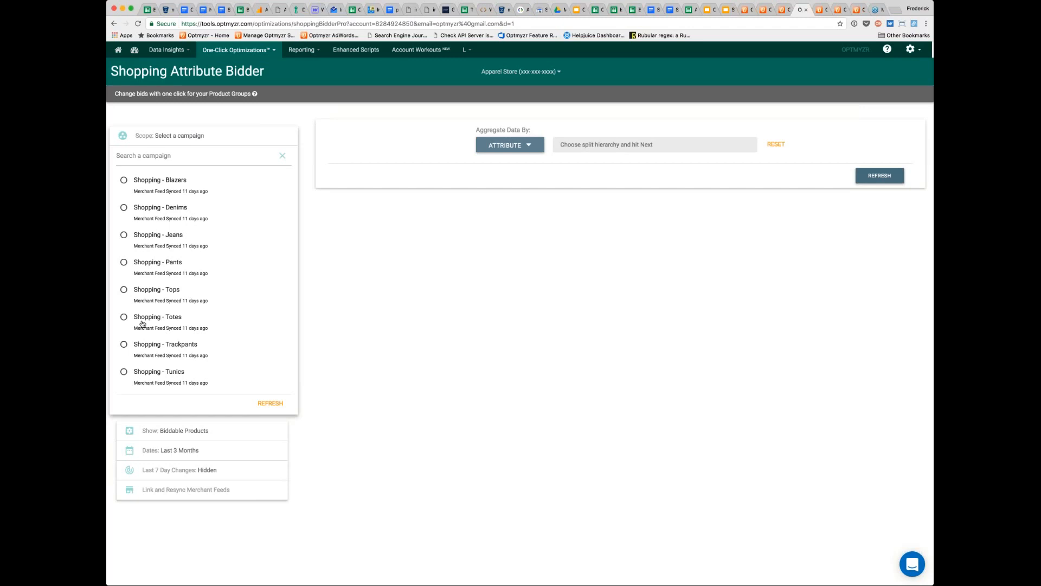
left_click(124, 346)
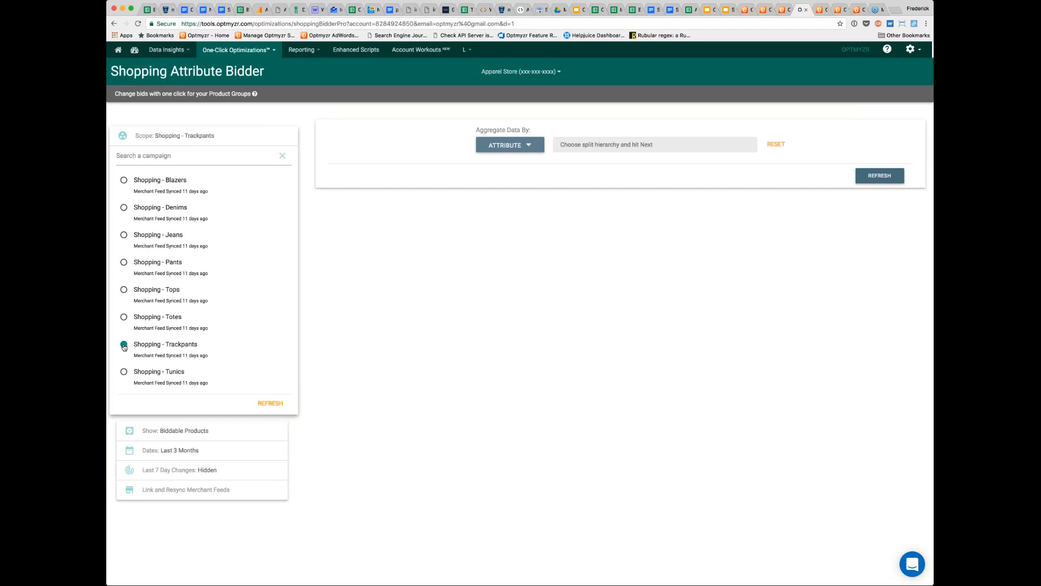
left_click(124, 291)
left_click(239, 50)
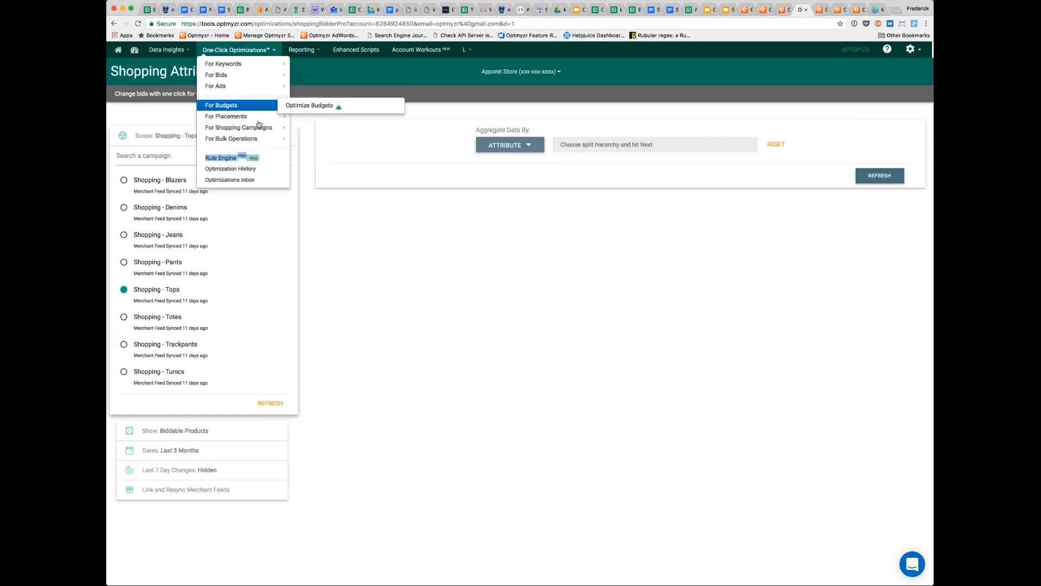
mouse_move(238, 128)
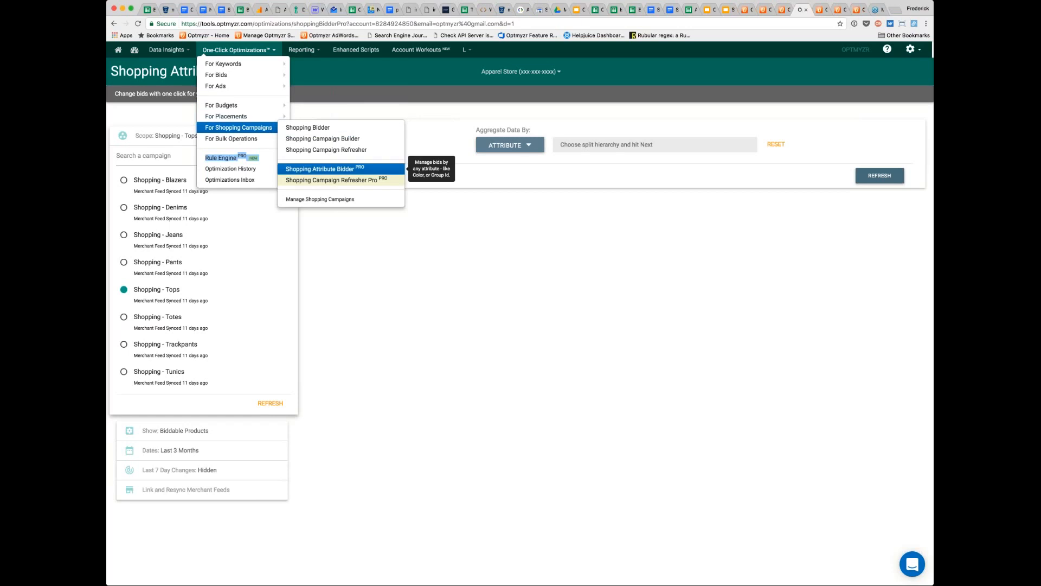
left_click(320, 169)
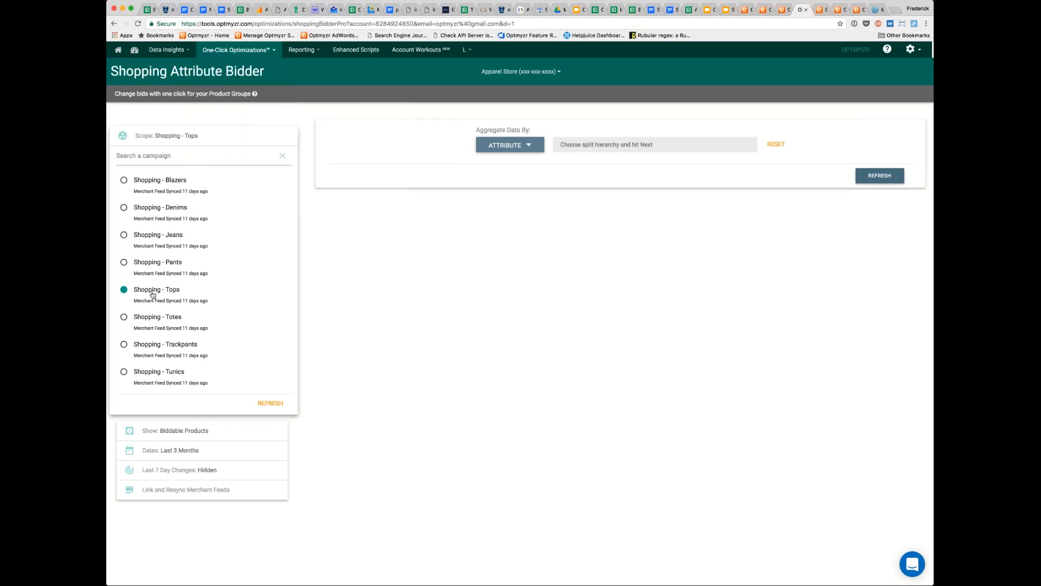
- Aggregate the Shopping - Tops product data by Brand and load the results
left_click(530, 148)
key("Down")
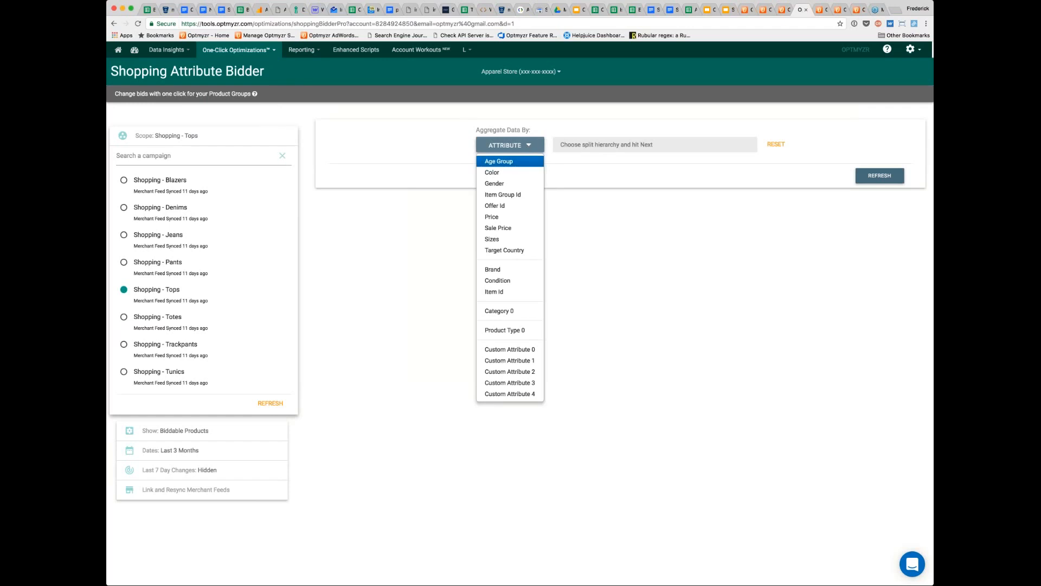
key("Down")
key("Down")
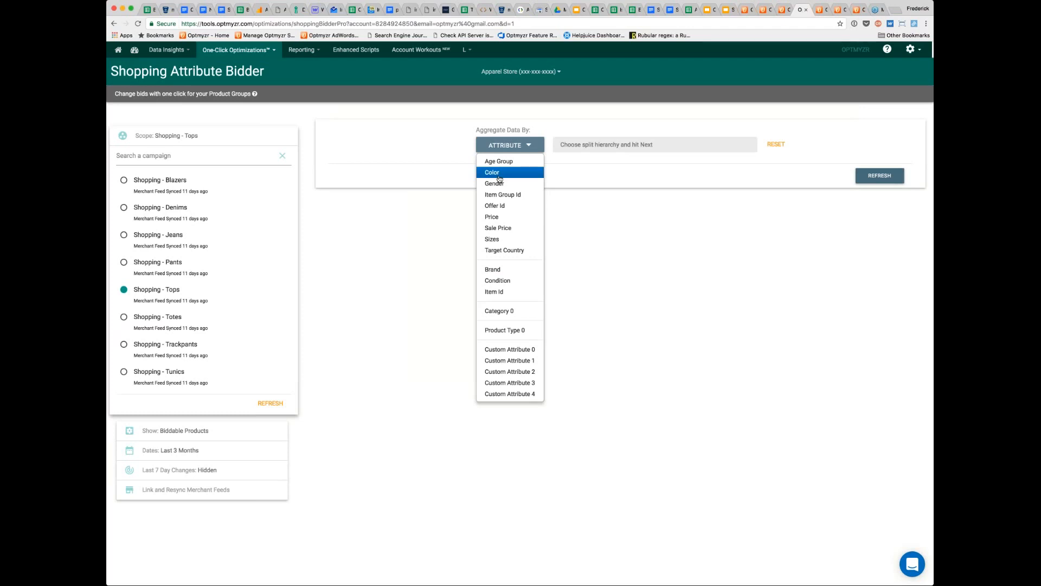
left_click(507, 269)
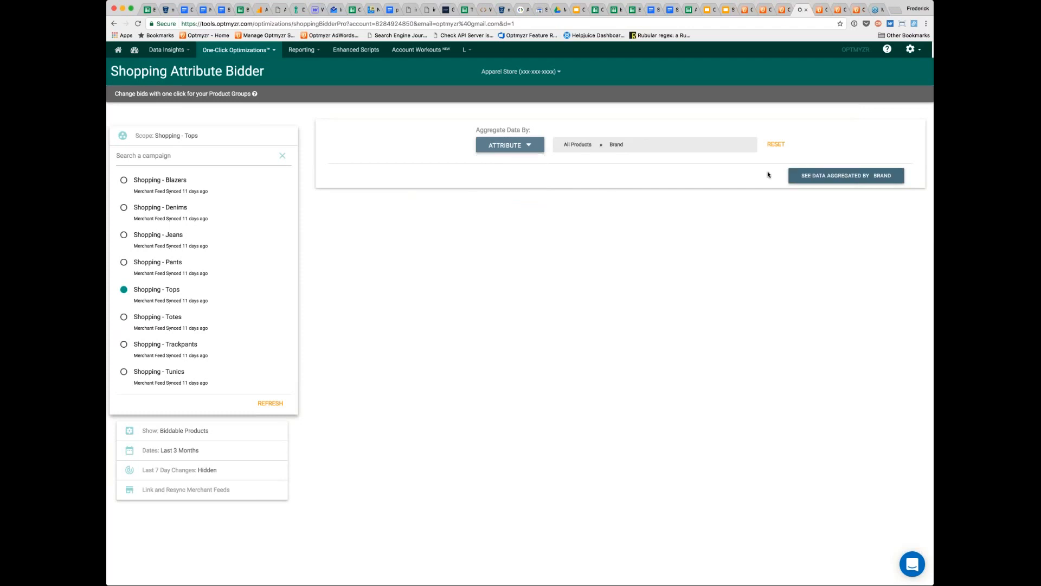
left_click(824, 178)
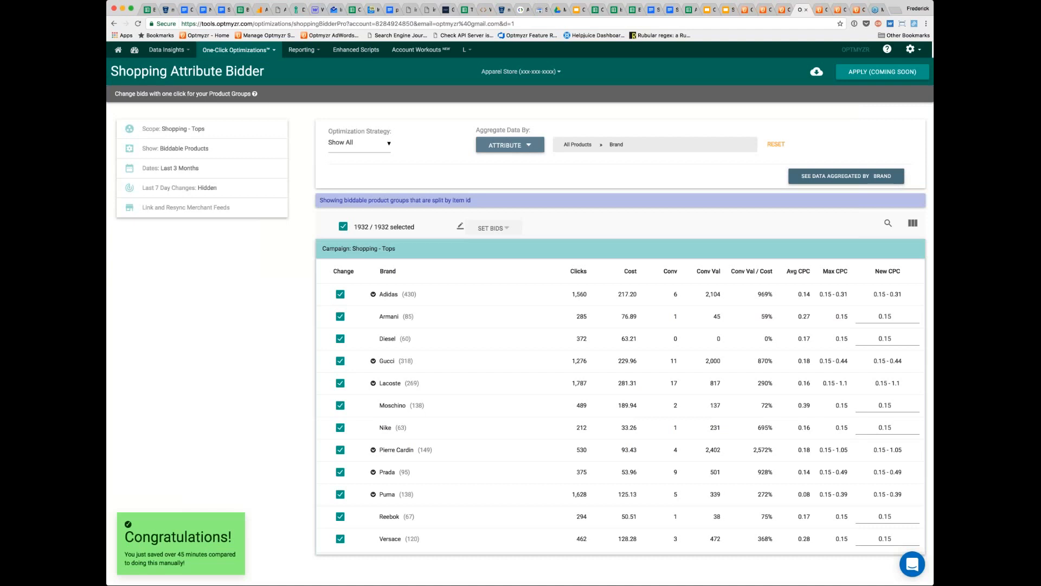
- View the brand data for all products, and return to showing biddable products only
left_click(183, 149)
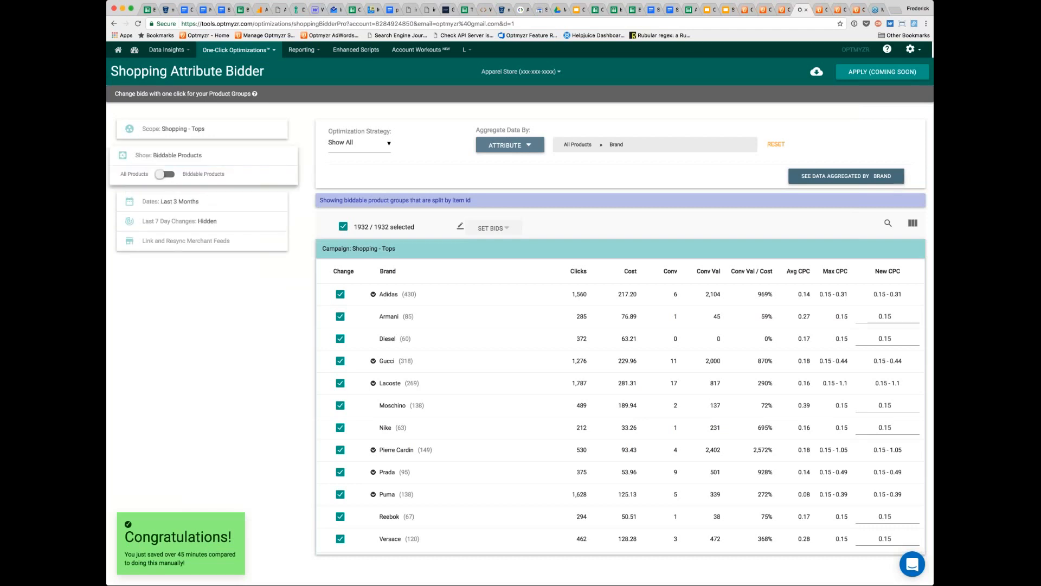
left_click(165, 174)
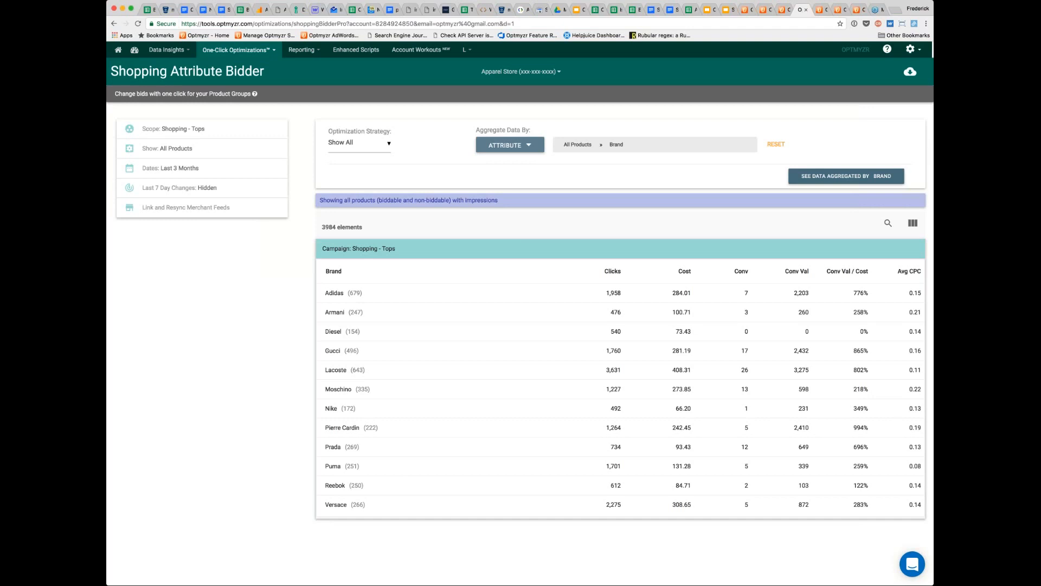
left_click(174, 149)
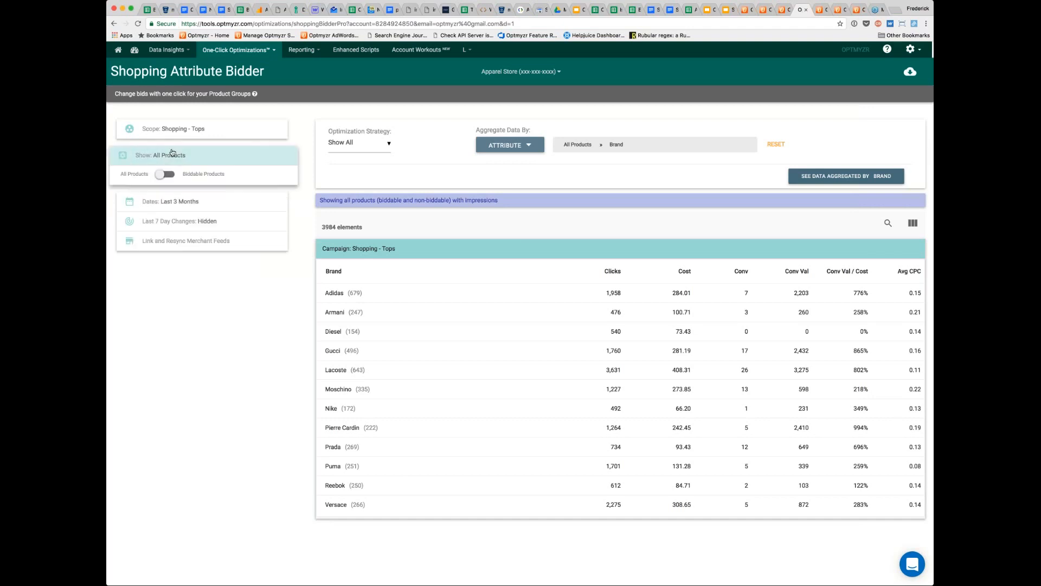
left_click(172, 176)
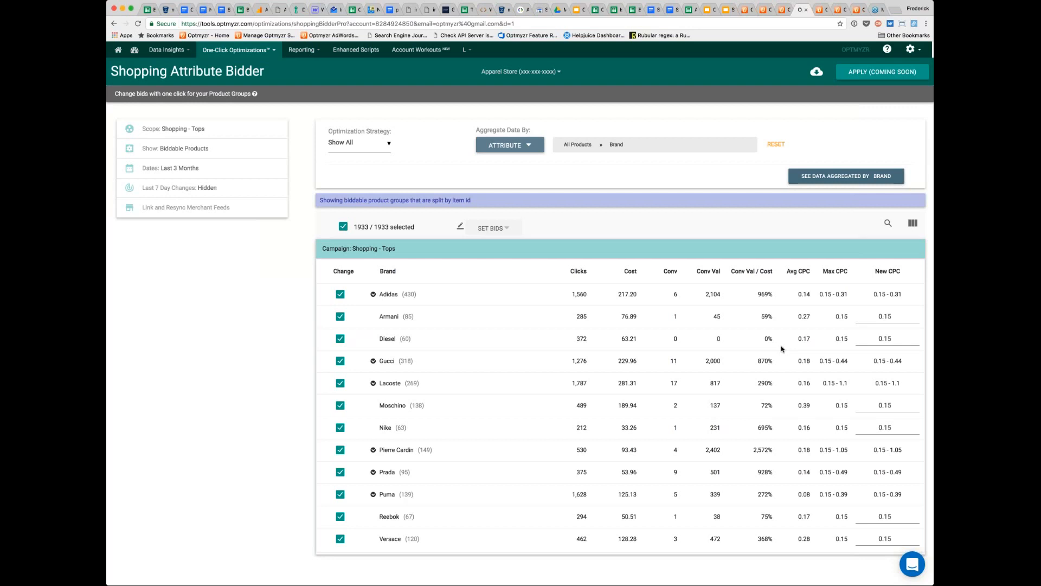
- Expand the Adidas and Lacoste brands to examine the max CPC bids of their product groups
left_click(388, 296)
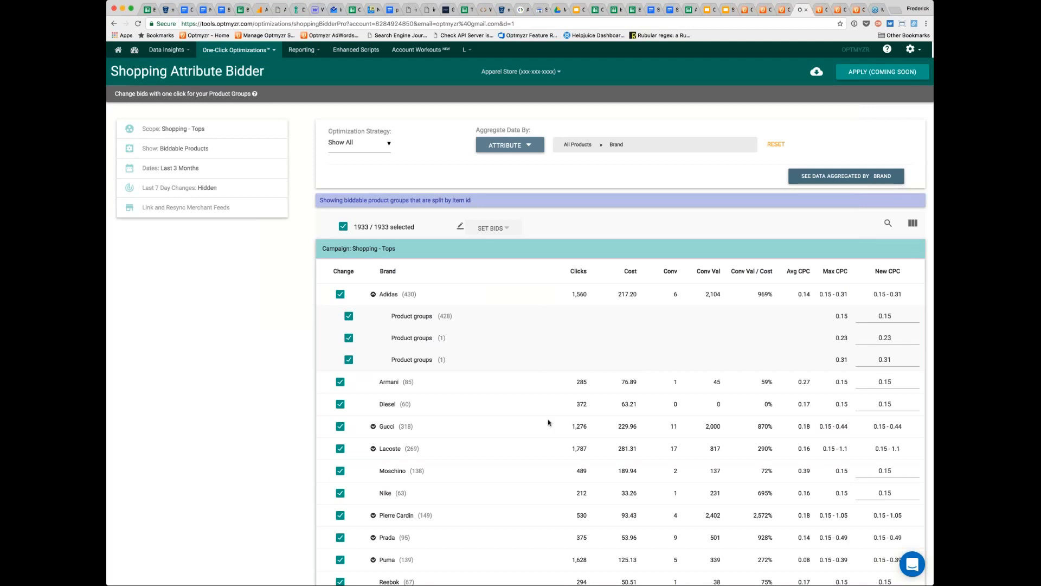
scroll(547, 423, "down", 1)
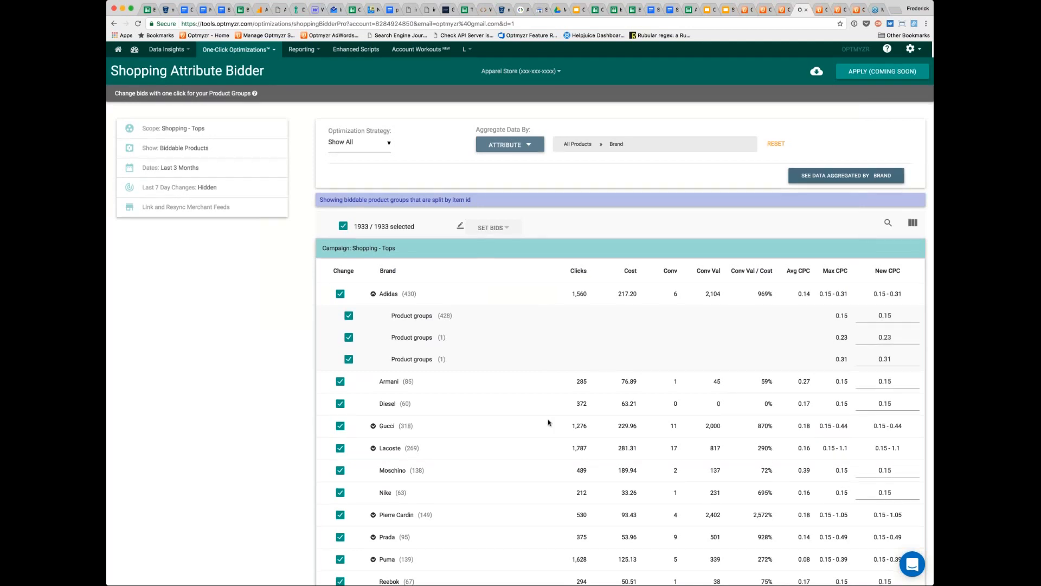
scroll(547, 422, "down", 1)
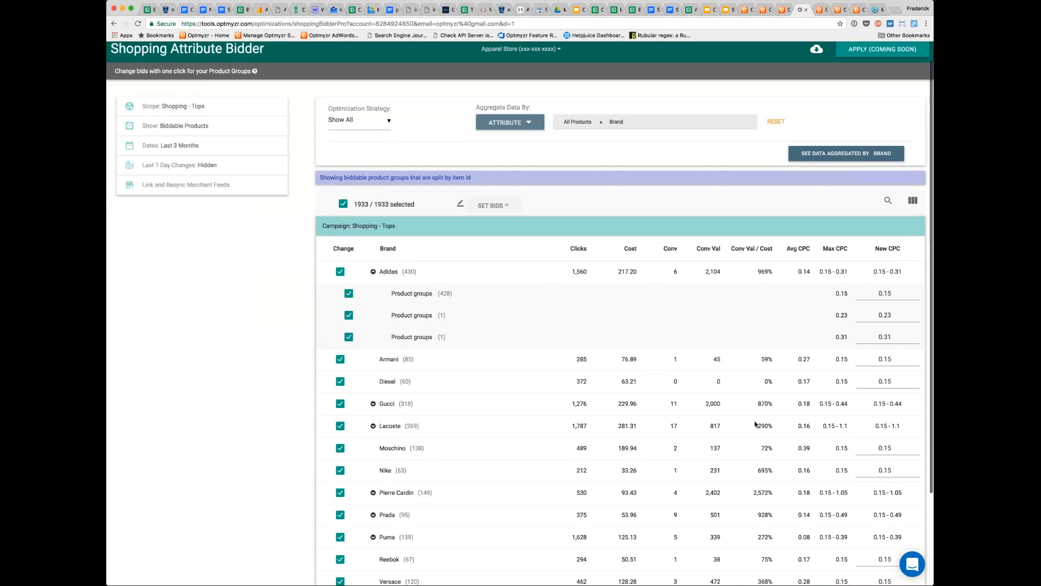
left_click(373, 426)
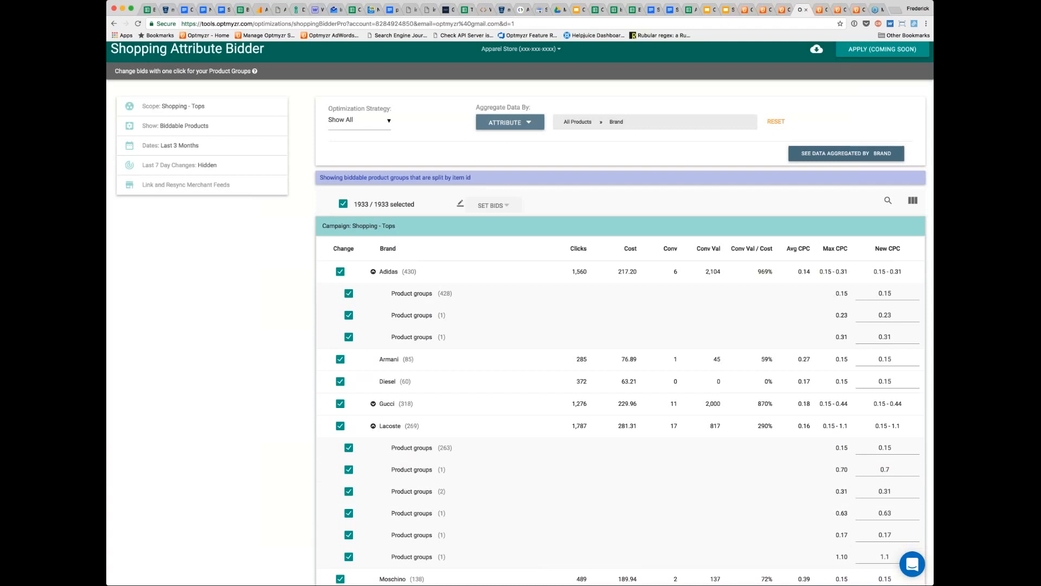
scroll(520, 312, "down", 1)
scroll(520, 312, "down", 1)
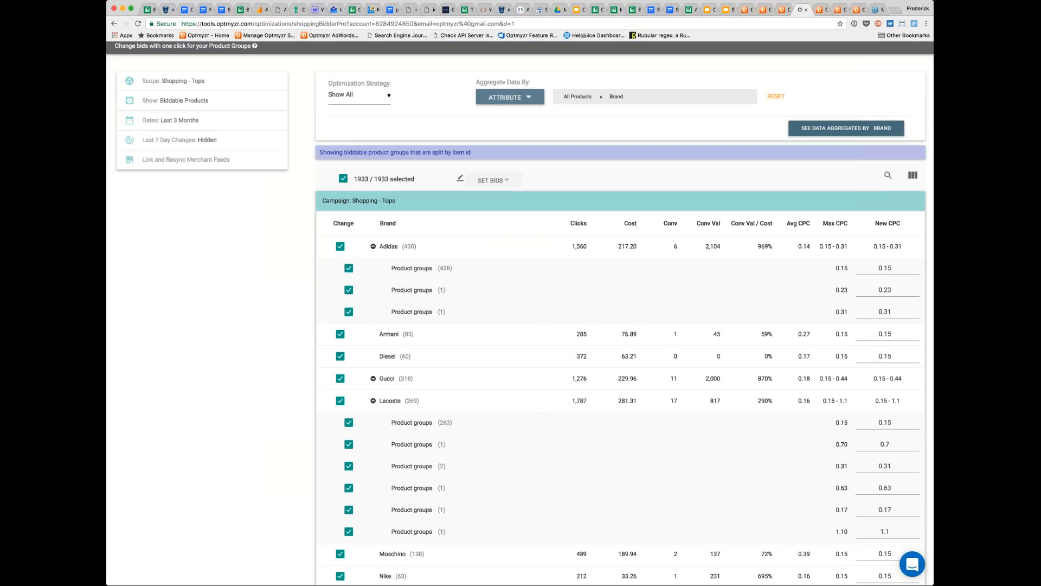
scroll(752, 144, "up", 2)
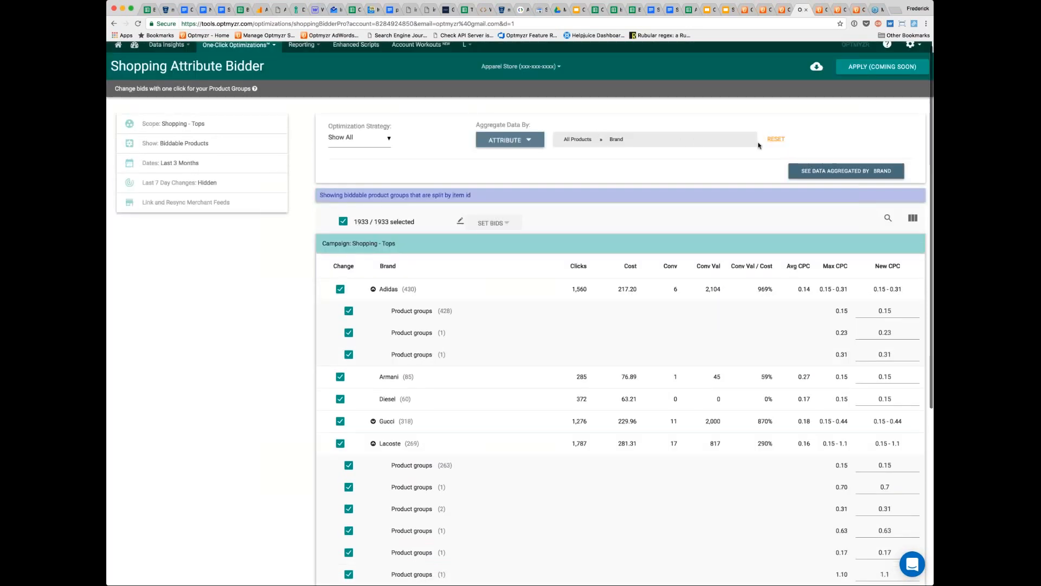
- Replace the Brand aggregation with Custom Attribute 0, and expand the 500-1000 and 0-25 groups to examine their bids
left_click(776, 139)
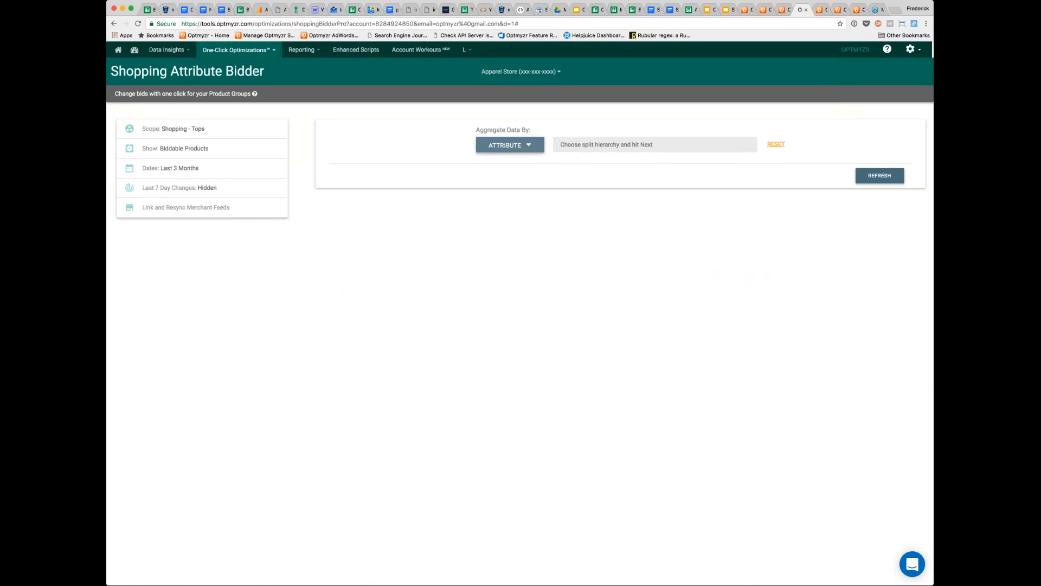
left_click(510, 145)
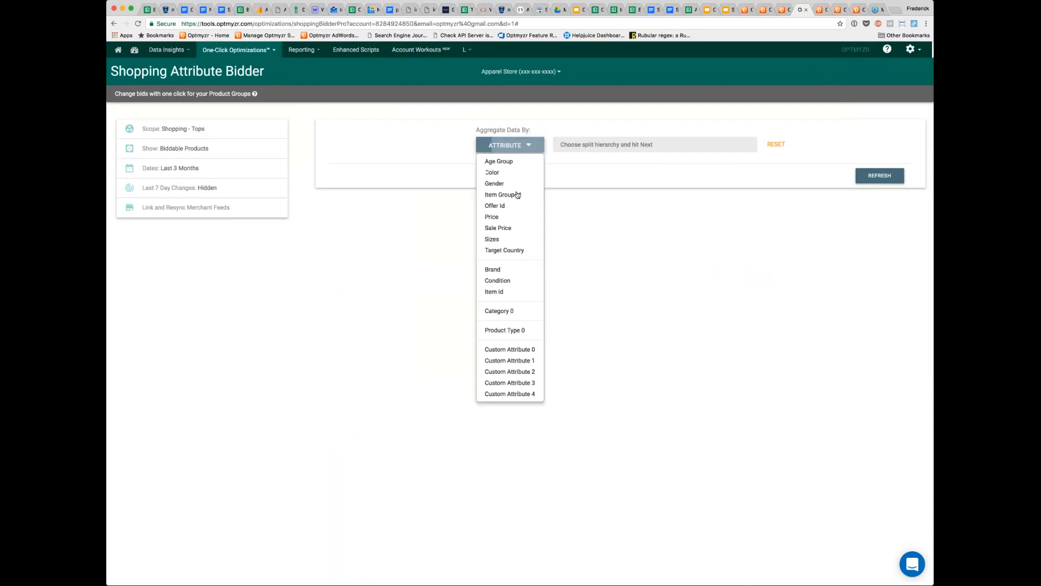
left_click(508, 350)
left_click(801, 178)
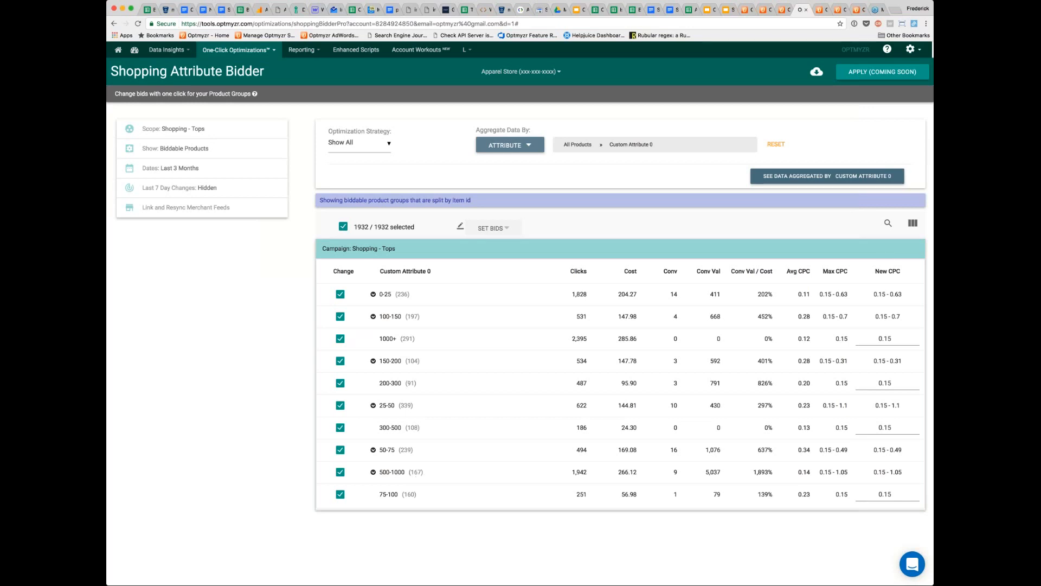
left_click(373, 471)
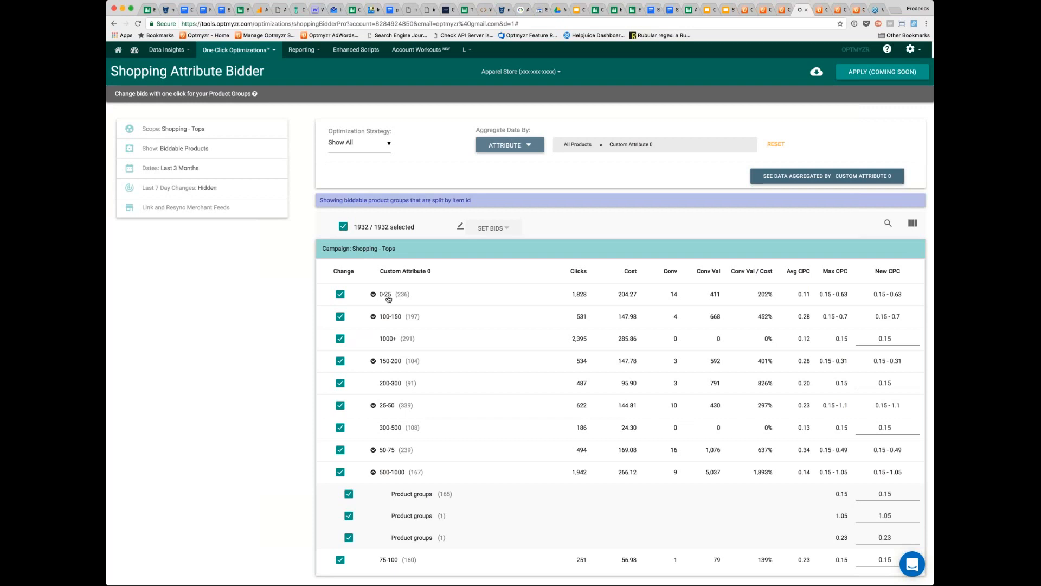
left_click(763, 290)
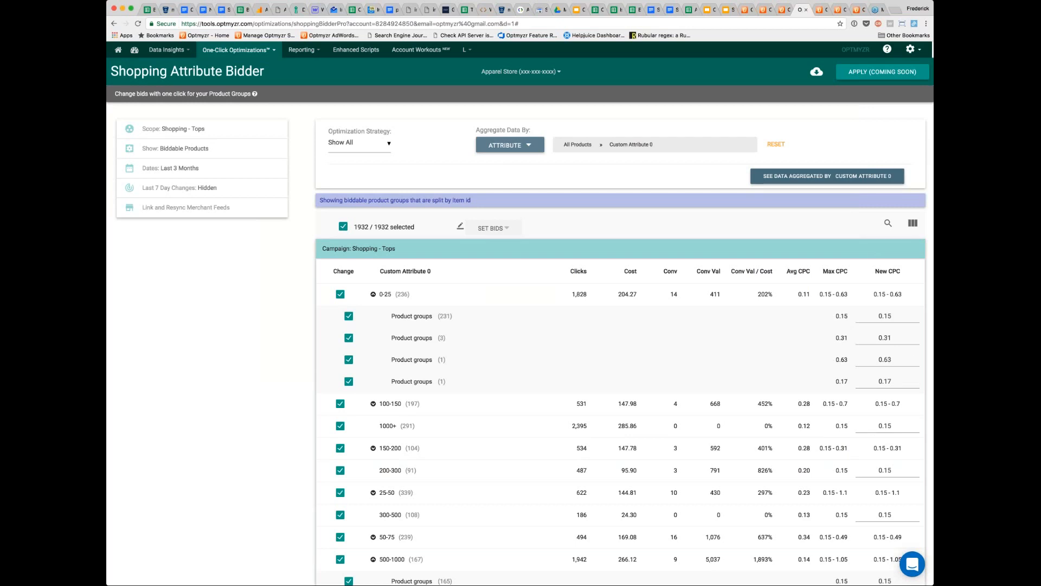
- Add Brand as a second aggregation level under Custom Attribute 0, load the data, and expand the 0-25 > Adidas group
left_click(521, 145)
left_click(510, 269)
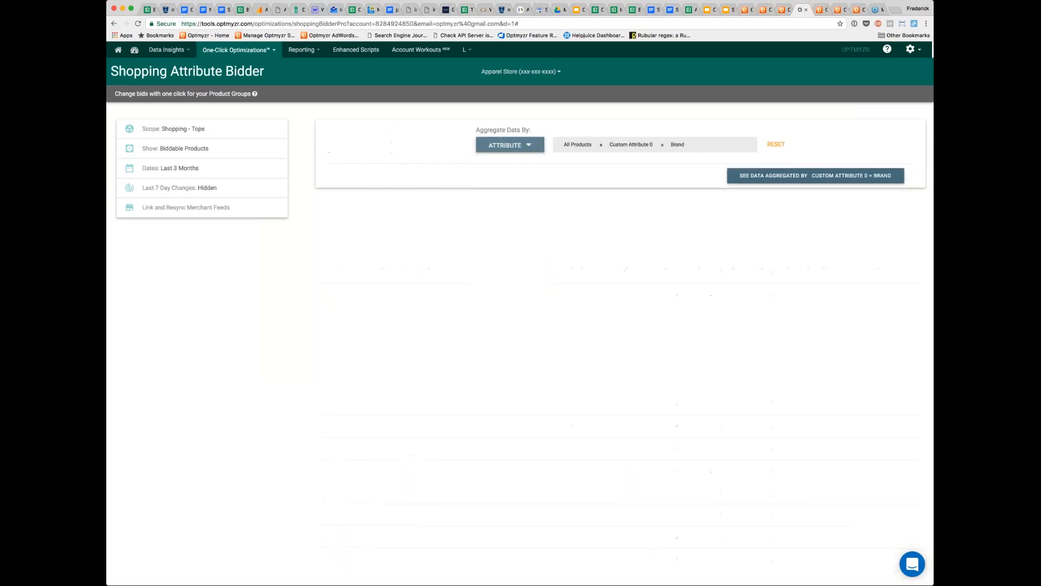
left_click(811, 175)
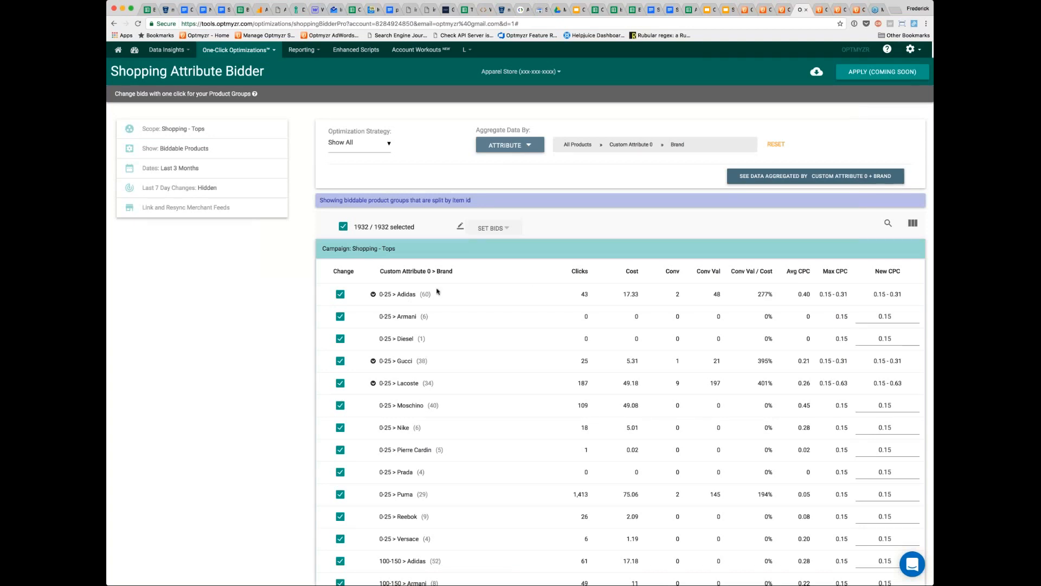
left_click(390, 298)
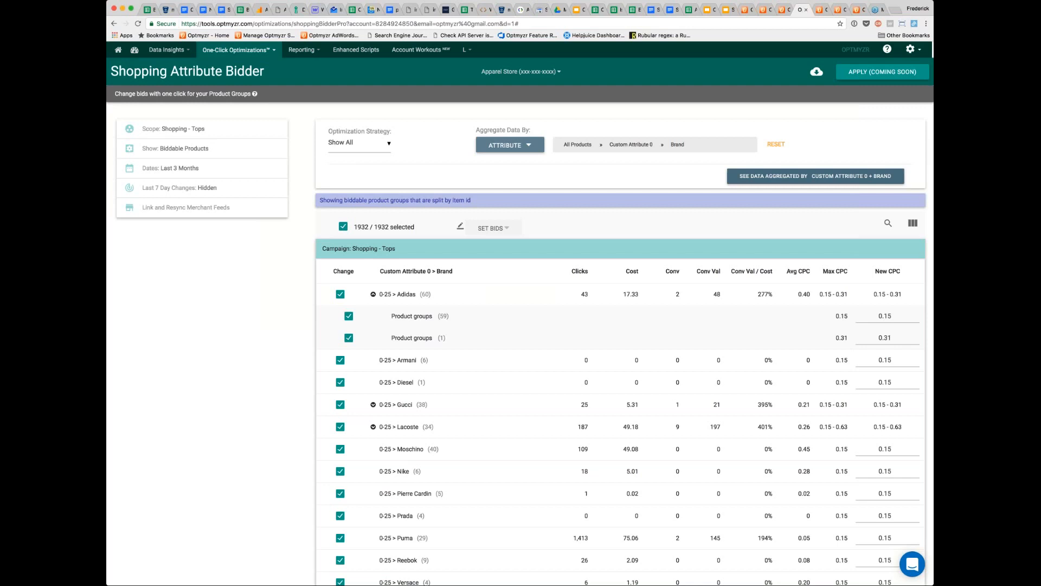
- Switch to the Geo & Device Bid Adjustments tool and check which campaigns its scope includes
left_click(856, 10)
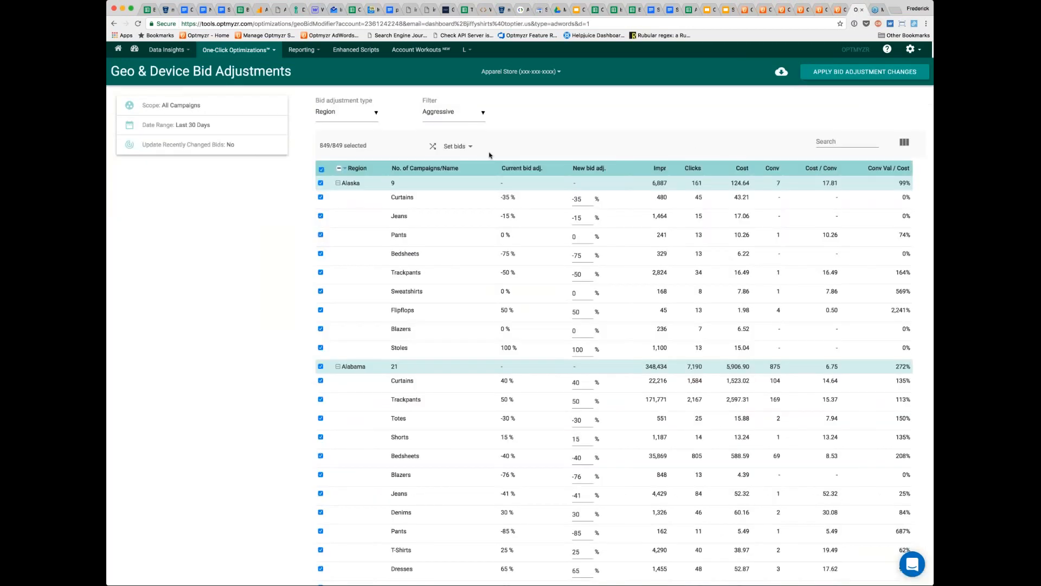
mouse_move(248, 50)
mouse_move(255, 75)
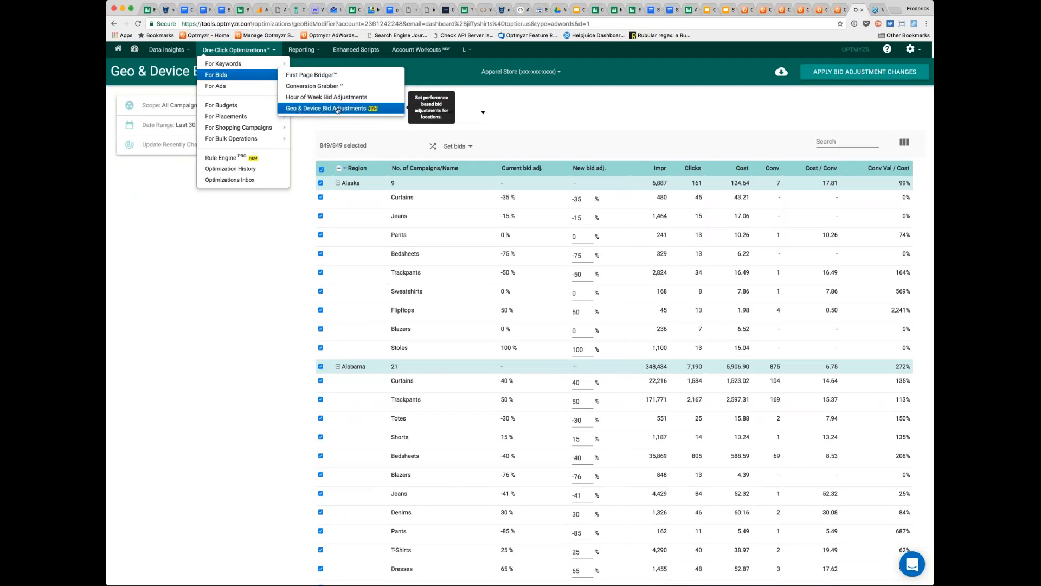
left_click(372, 113)
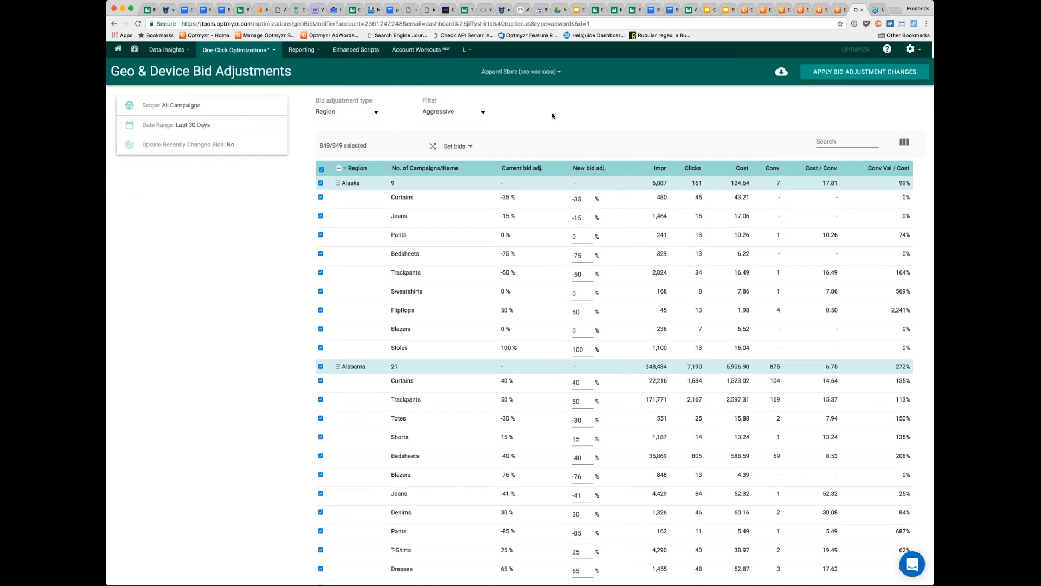
left_click(201, 106)
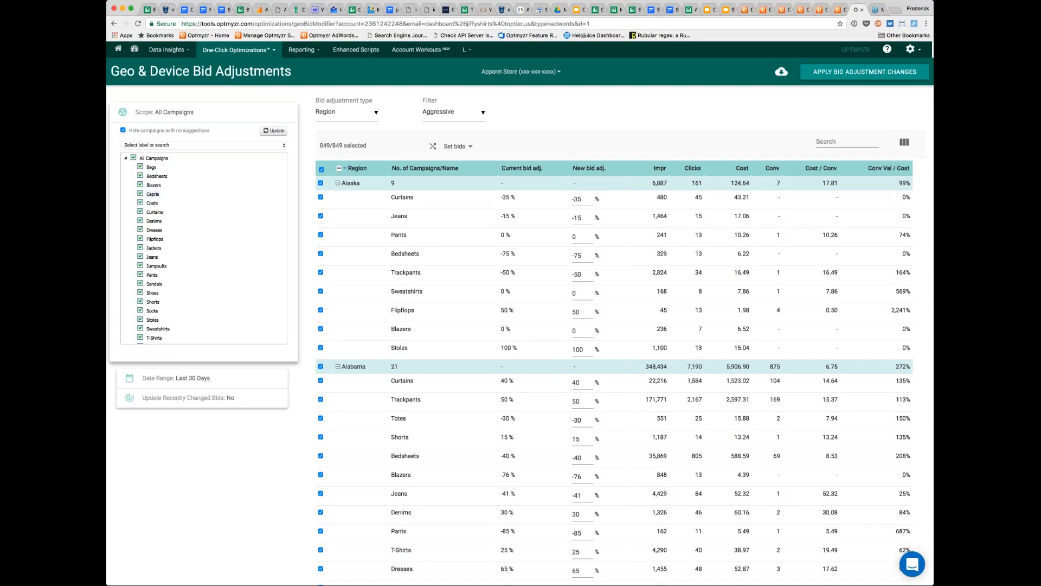
left_click(215, 114)
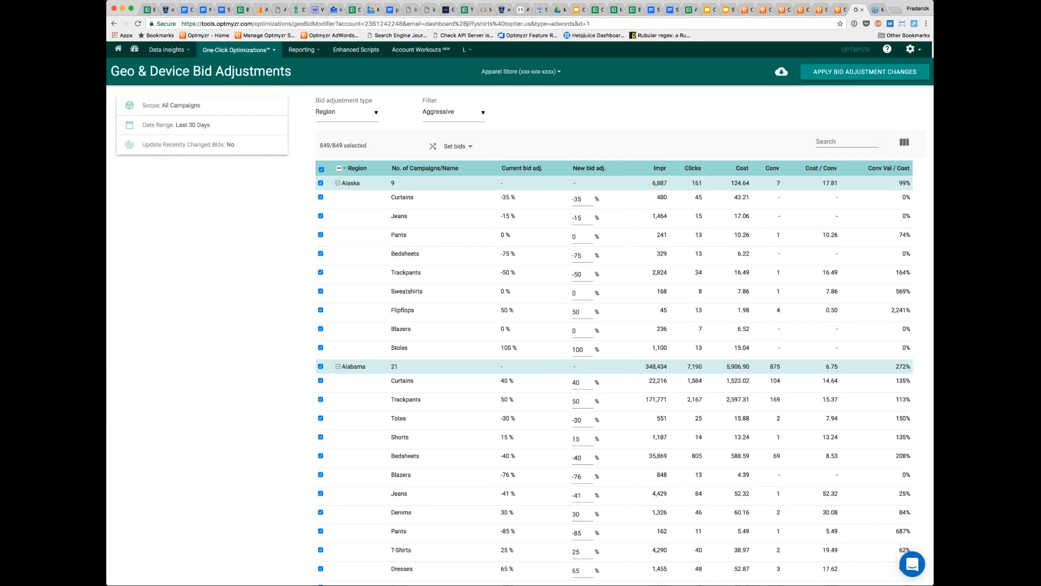
- Collapse all regions, review the available bid adjustment types, and expand California to show its campaigns
left_click(339, 169)
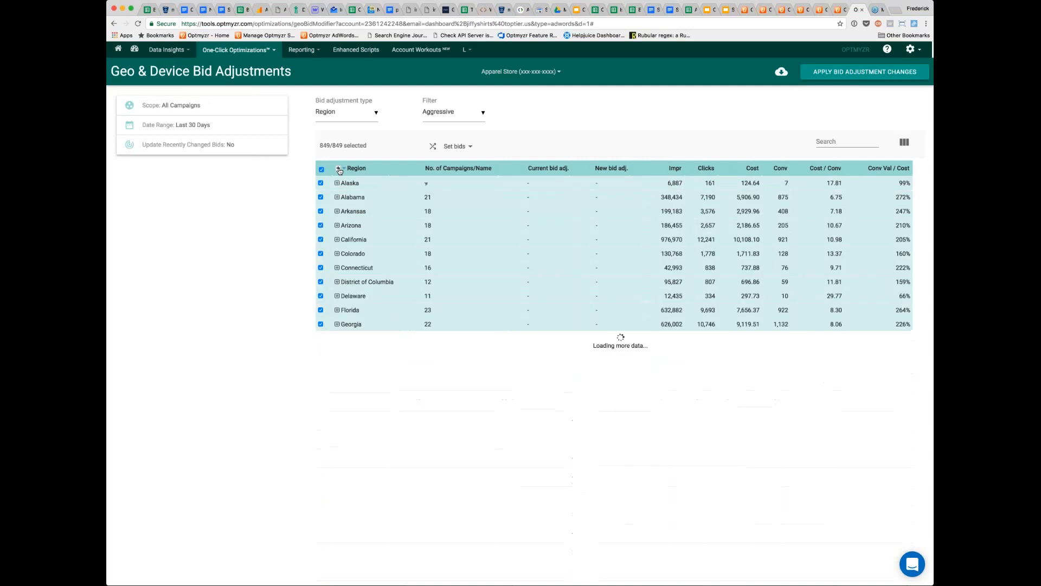
left_click(375, 114)
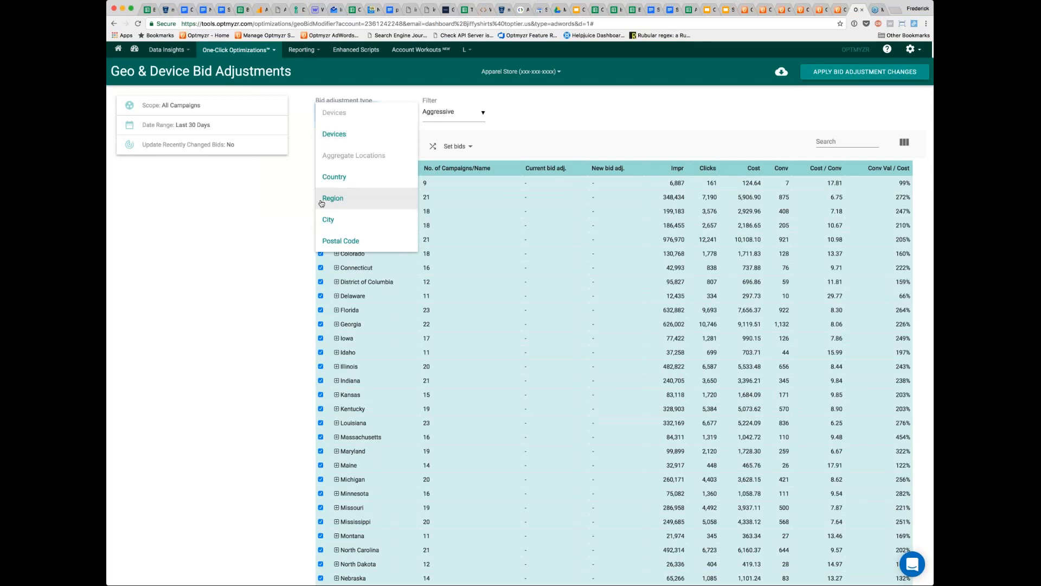
left_click(572, 112)
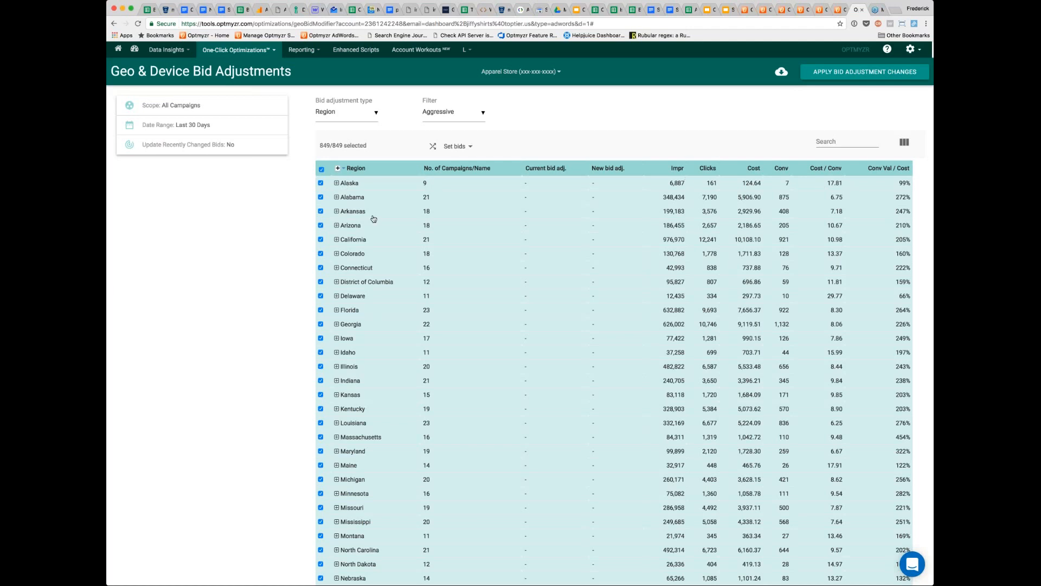
left_click(336, 240)
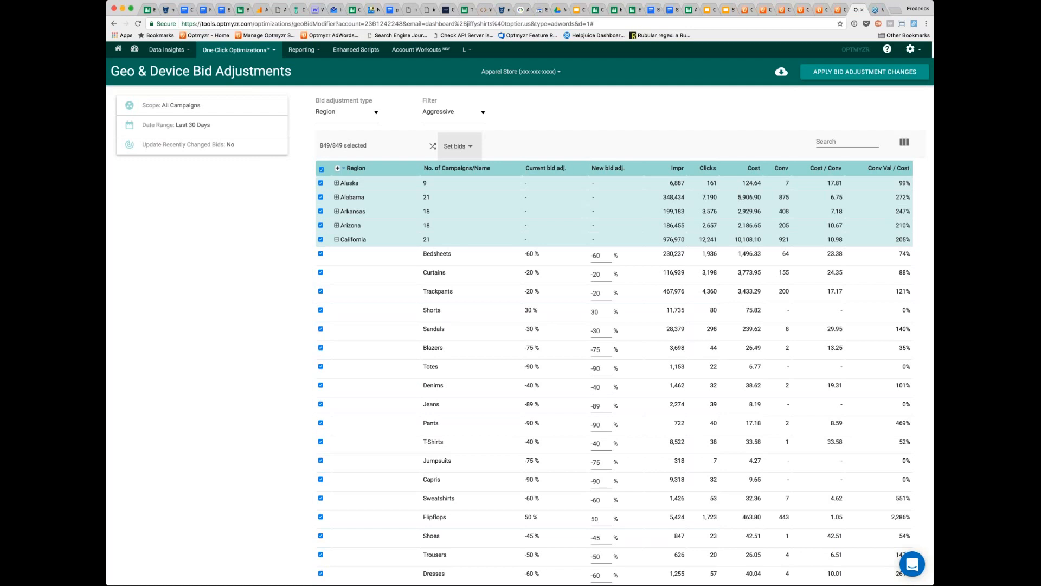
- Calculate new bid adjustments for a Conv val./Cost goal with target value 200 and allowed change from -990% to 990%
left_click(468, 148)
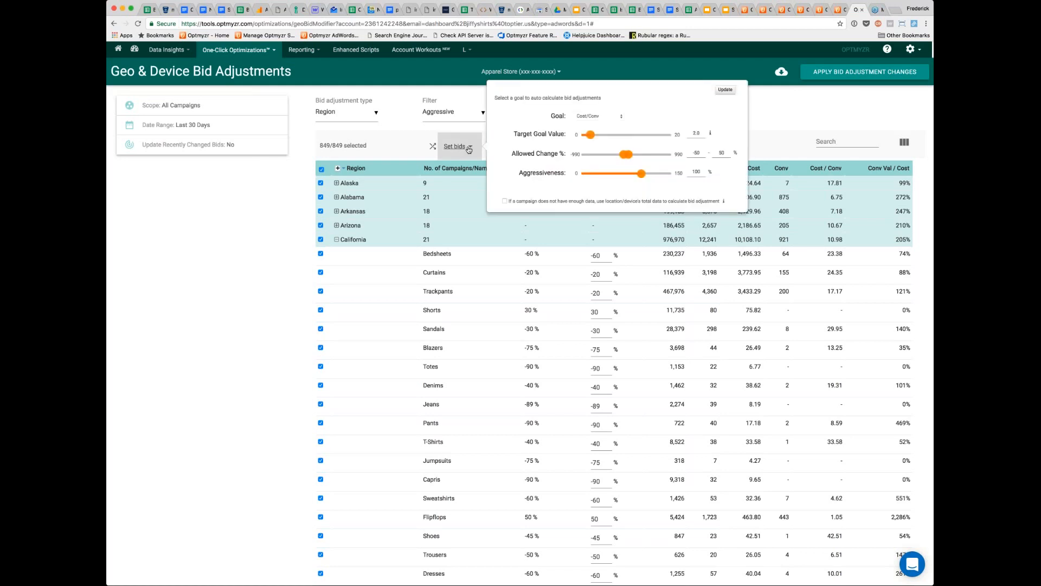
left_click(602, 113)
left_click(601, 124)
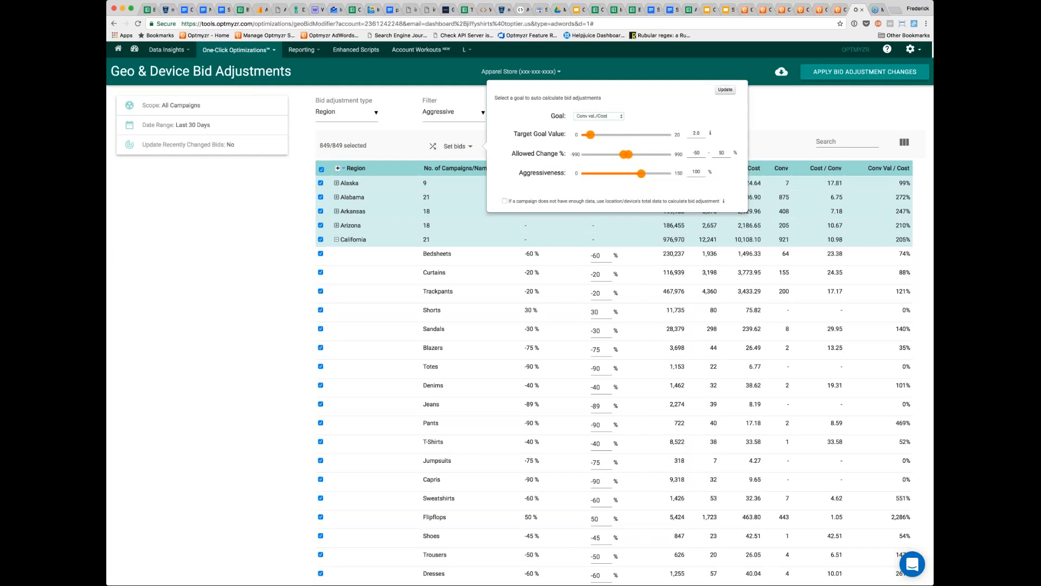
double_click(684, 131)
type("200")
left_click_drag(623, 155, 672, 155)
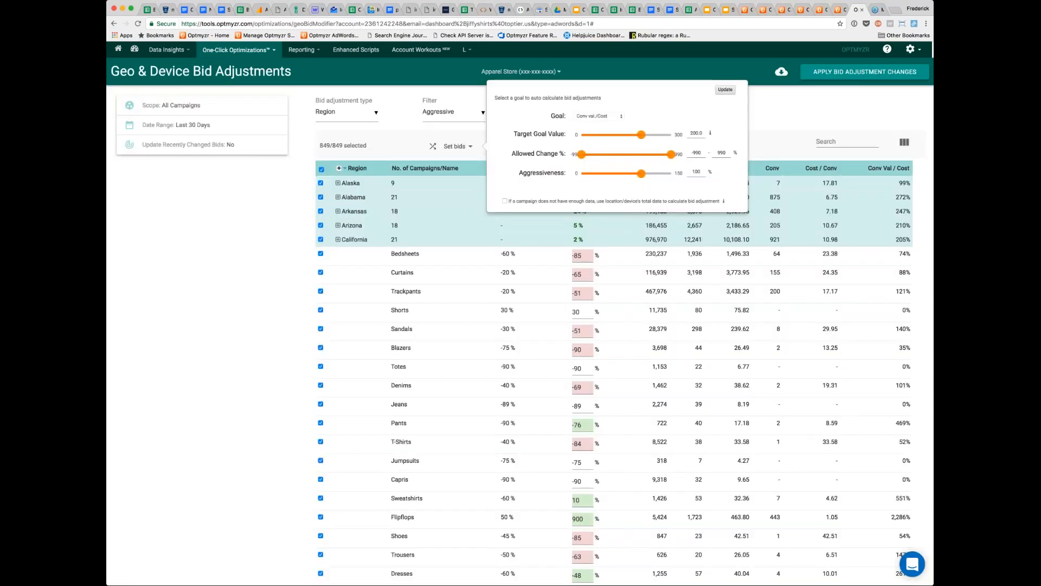
left_click(784, 109)
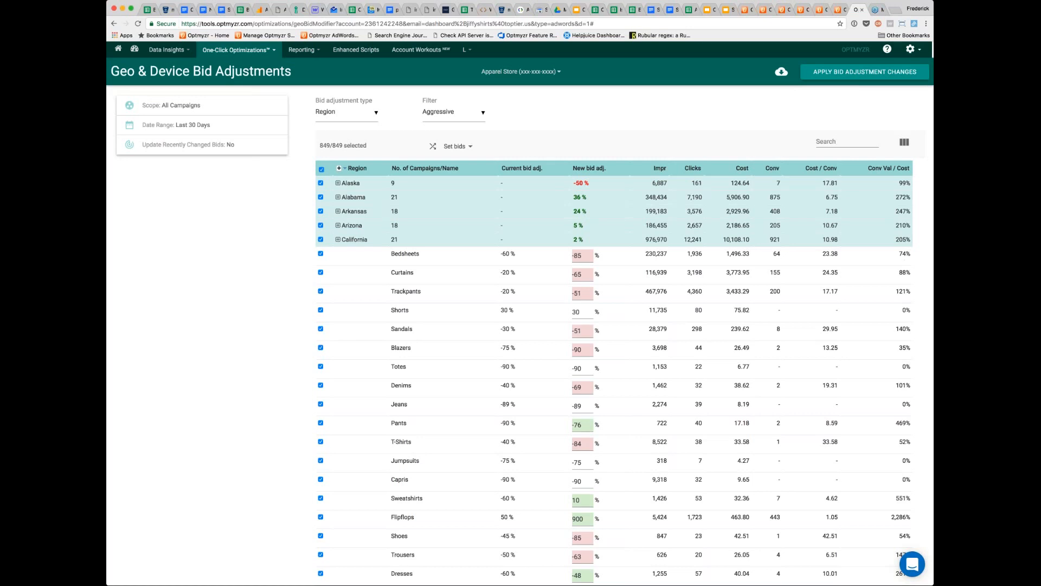
- Check the conversion data of California's campaigns, and apply a new custom filter that raises the minimum number of conversions
double_click(899, 422)
left_click_drag(783, 447, 776, 442)
left_click(453, 112)
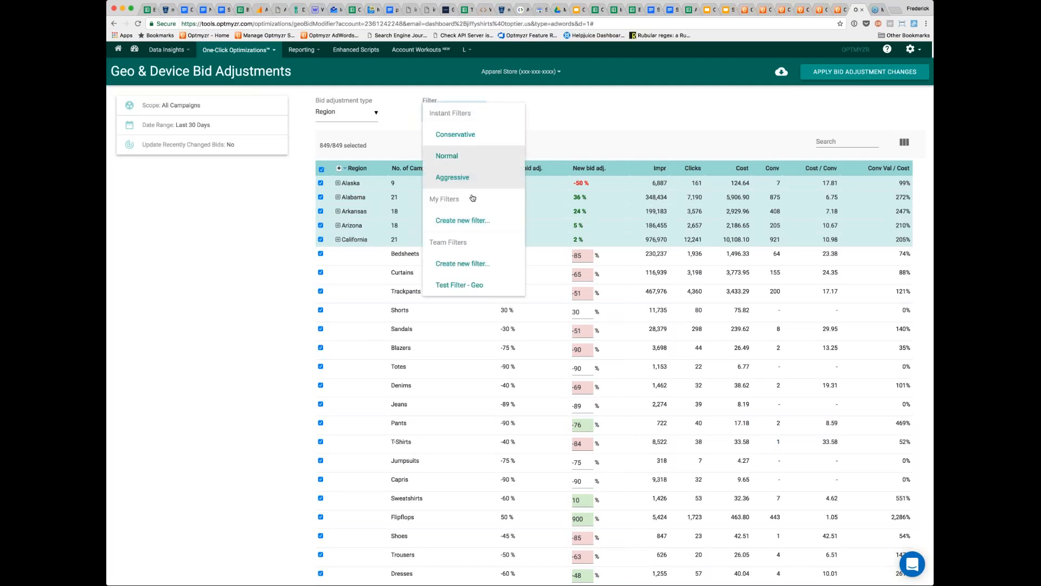
left_click(463, 220)
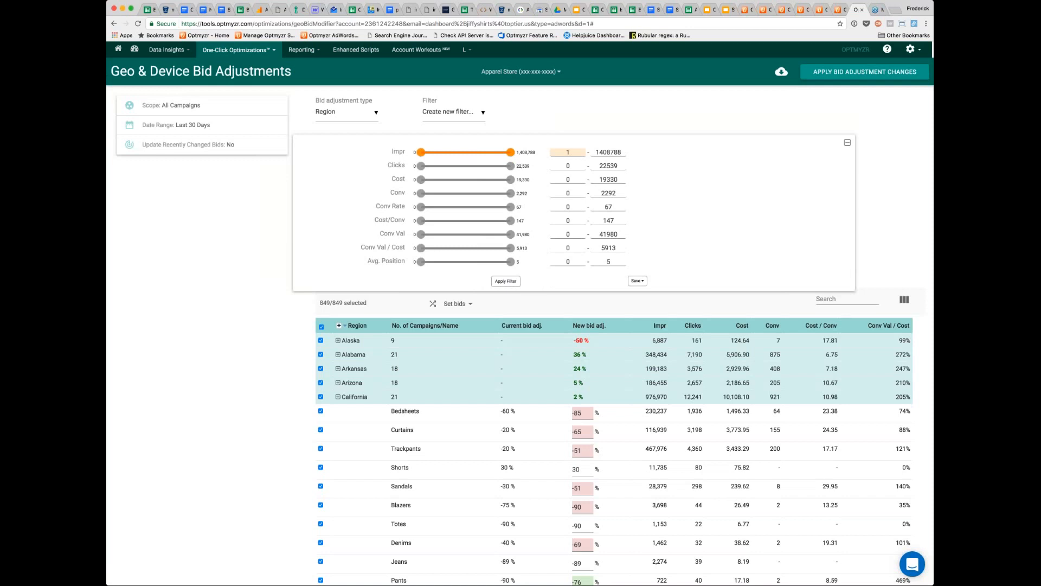
left_click(560, 193)
left_click(506, 281)
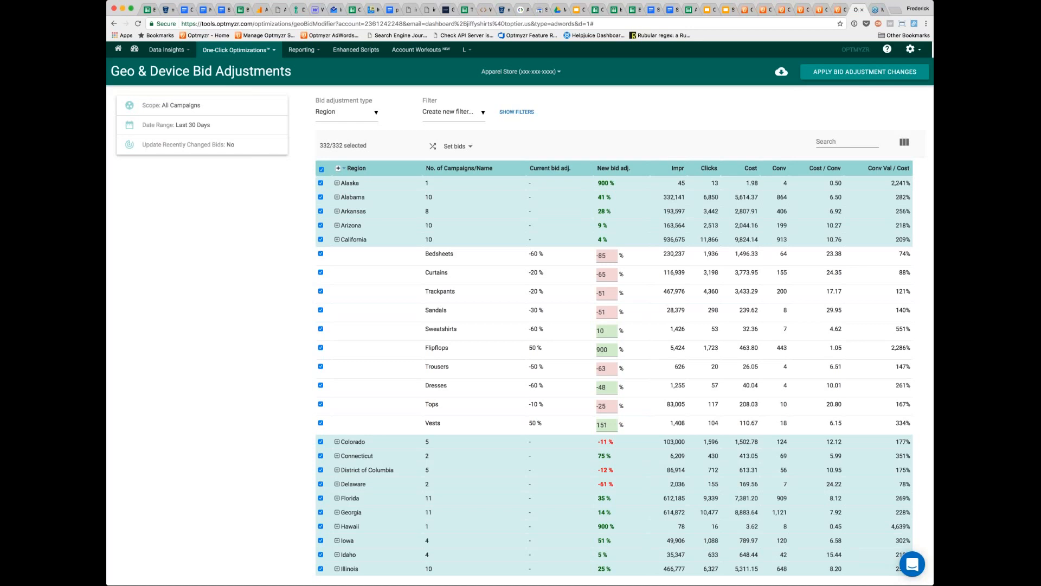
- Recalculate the bid adjustments using the location/device's total data for campaigns that do not have enough data
left_click(470, 148)
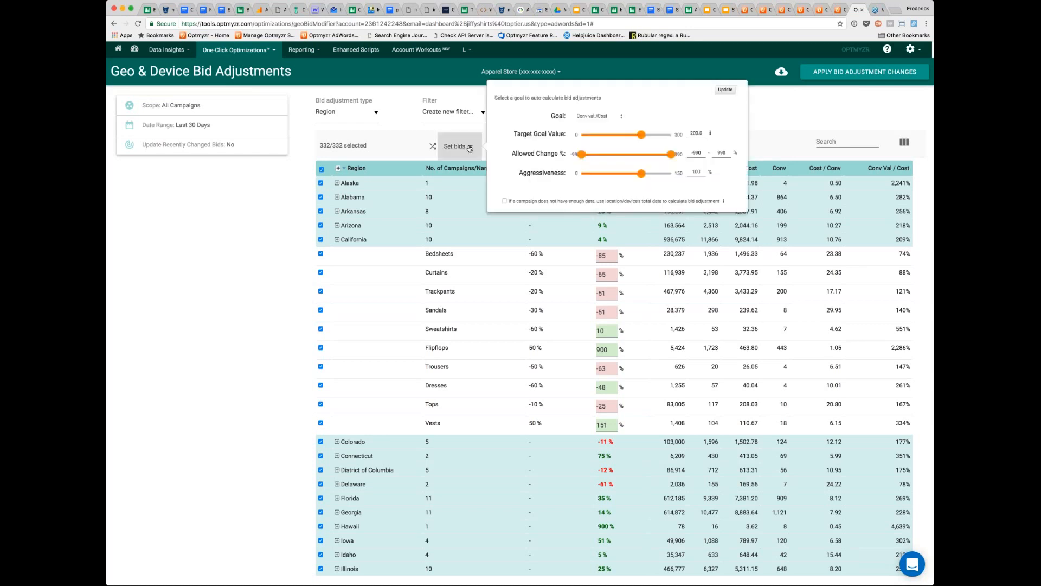
left_click(504, 202)
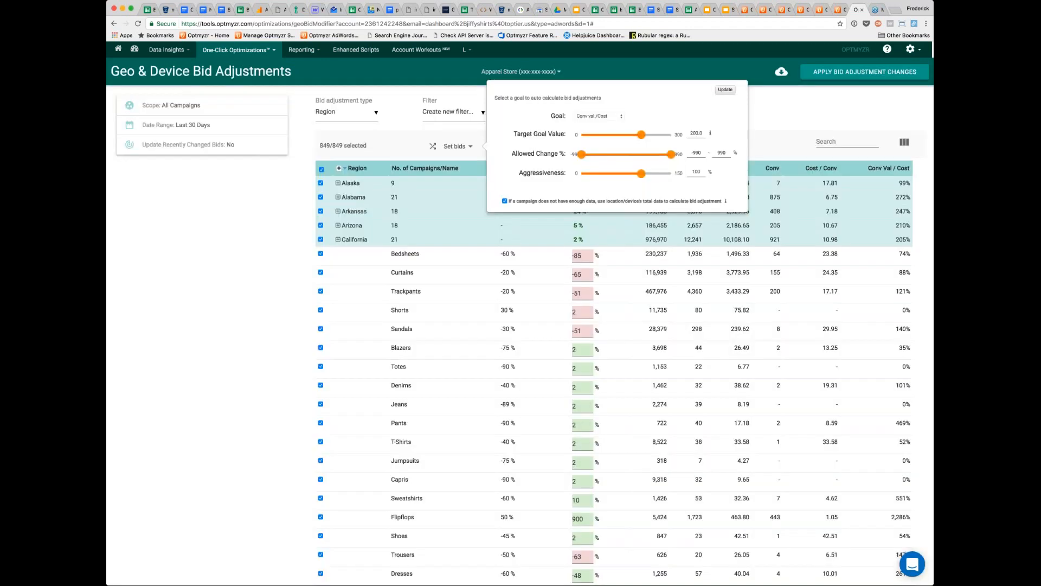
left_click(788, 106)
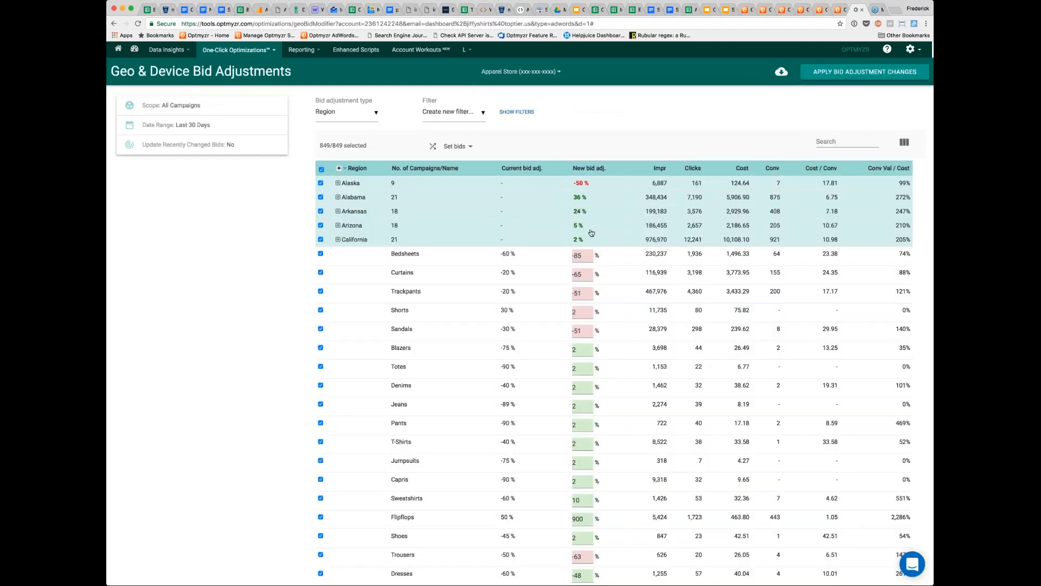